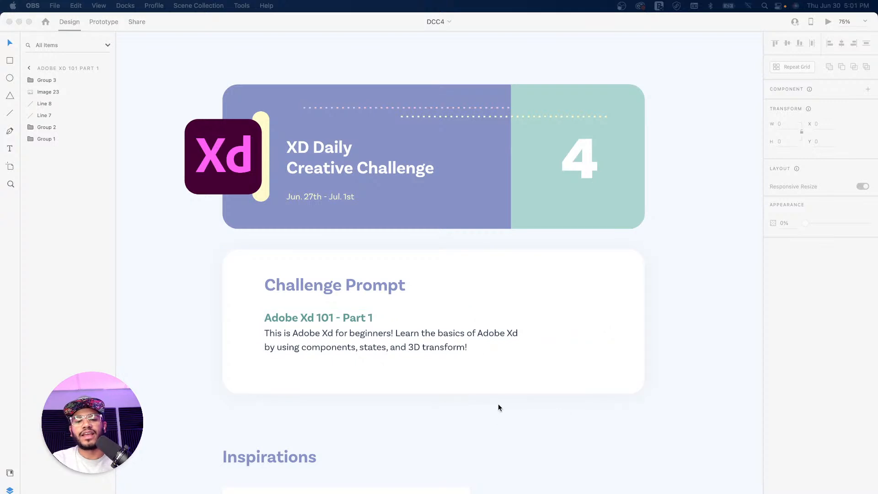
Step: Examine the challenge prompt, the Inspirations sample and the asset elements on the Adobe Xd 101 Part 1 - Assets artboard
click(621, 407)
scroll(483, 408, down, 5)
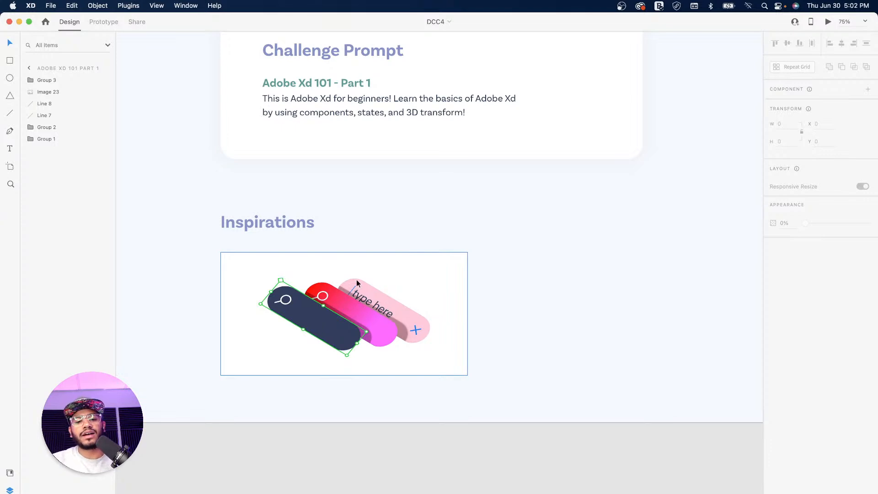
key(space)
drag(725, 123, 440, 394)
drag(648, 299, 361, 225)
click(580, 276)
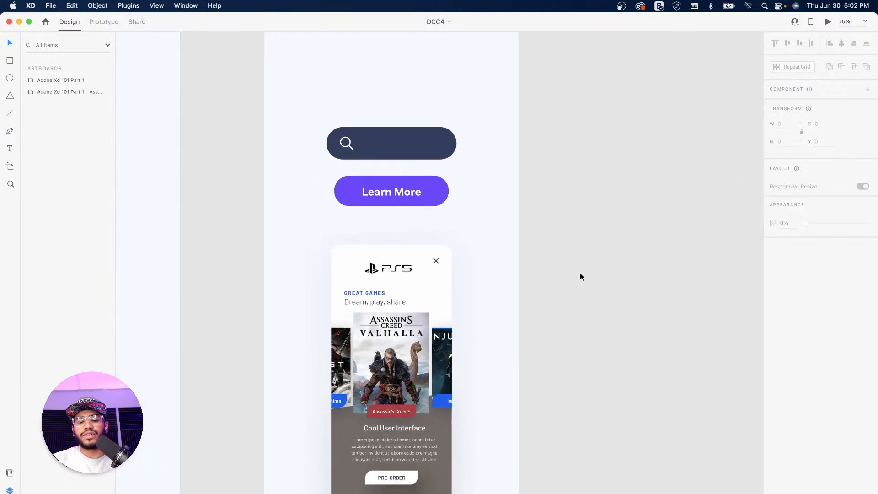
key(super+minus)
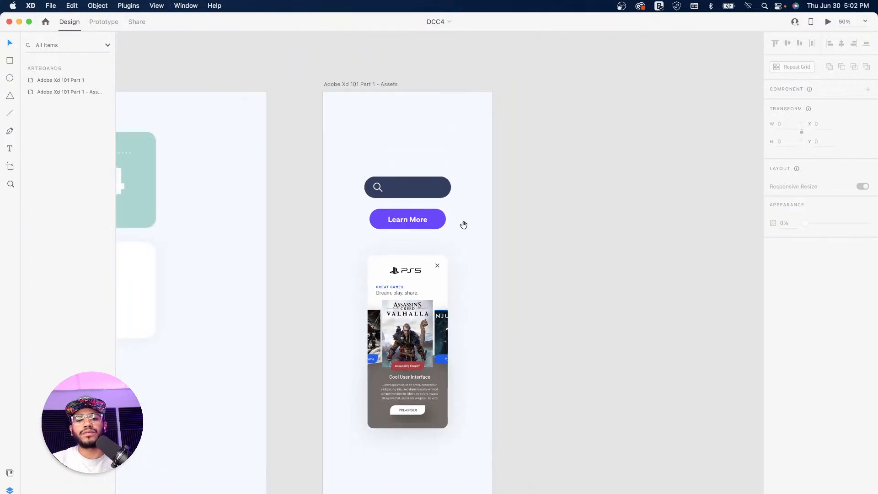
Step: Move the search bar, button and PS5 card up together on the Assets artboard, and shorten the artboard to a height of 1361
drag(463, 225, 499, 207)
drag(382, 142, 420, 160)
drag(462, 205, 516, 444)
drag(451, 293, 450, 246)
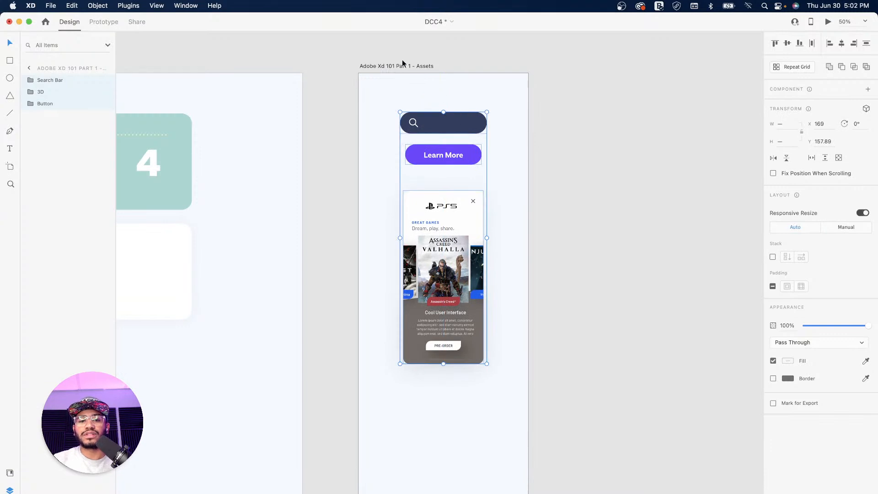
click(401, 65)
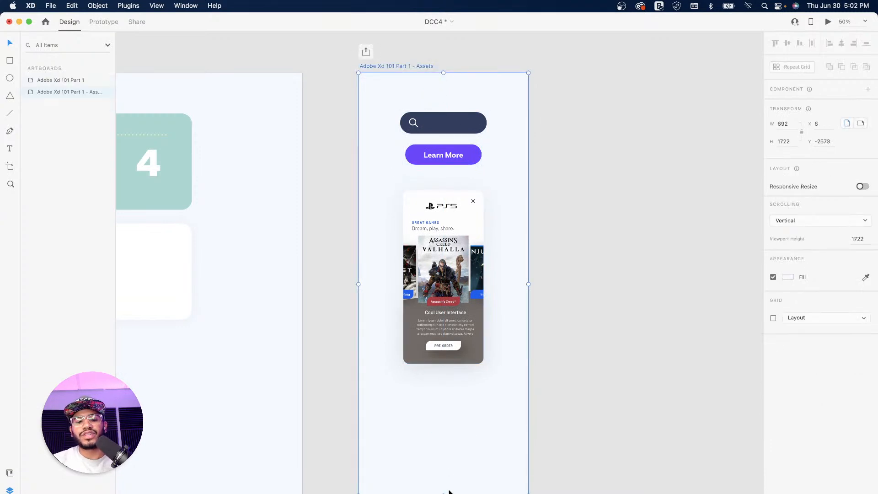
drag(444, 492, 443, 407)
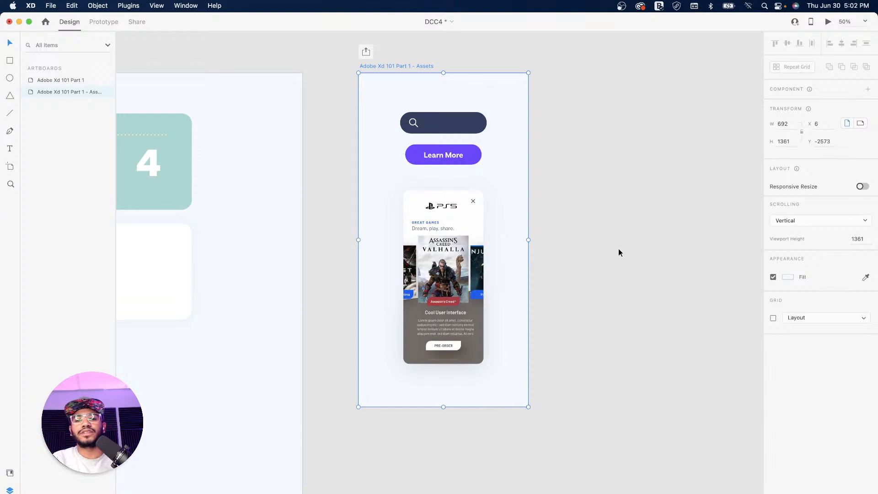
click(569, 150)
drag(416, 180, 614, 201)
drag(392, 239, 492, 221)
drag(567, 234, 384, 242)
drag(492, 247, 341, 248)
drag(522, 233, 445, 237)
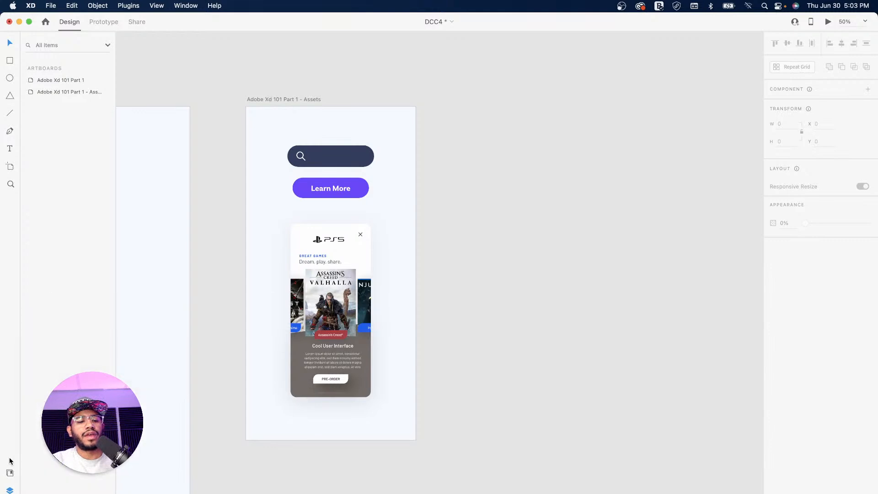
Step: Delete both Game 2 components from the document assets
click(10, 472)
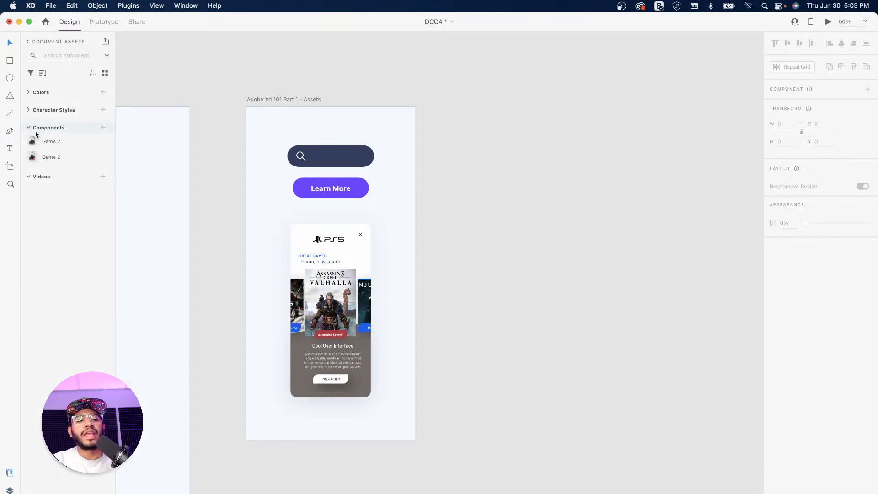
click(69, 142)
shift+click(74, 157)
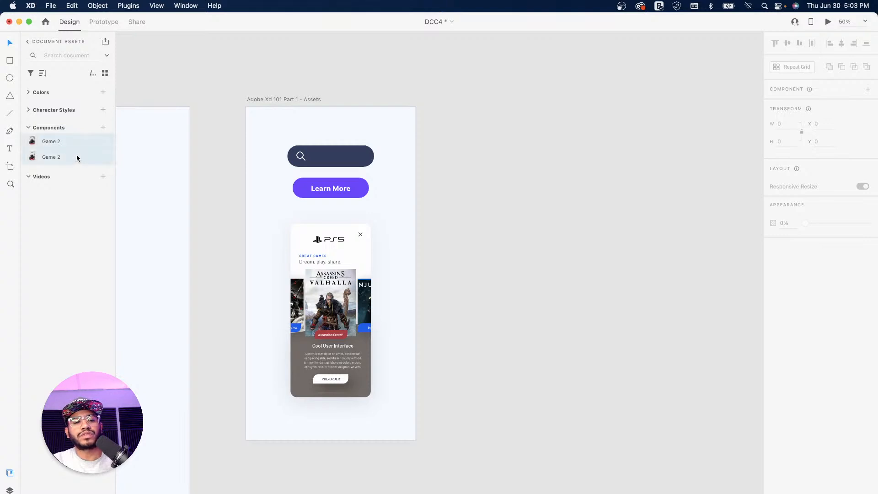
right_click(76, 157)
click(95, 191)
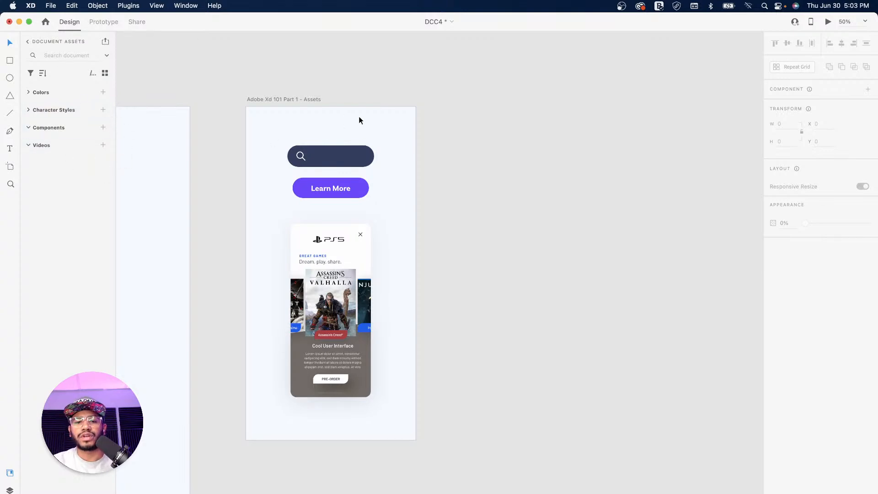
Step: Draw two blank artboards beside the Assets artboard, one about 592 by 589 and the other about 767 by 1136
drag(463, 110, 375, 112)
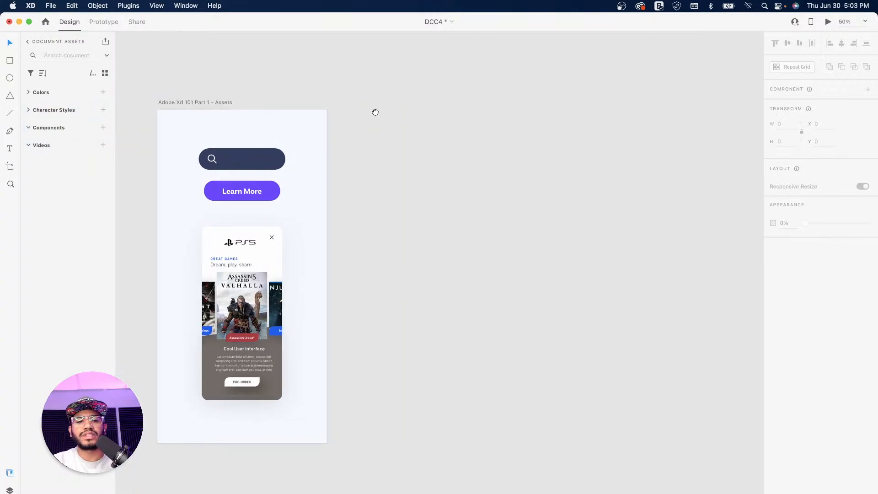
click(211, 101)
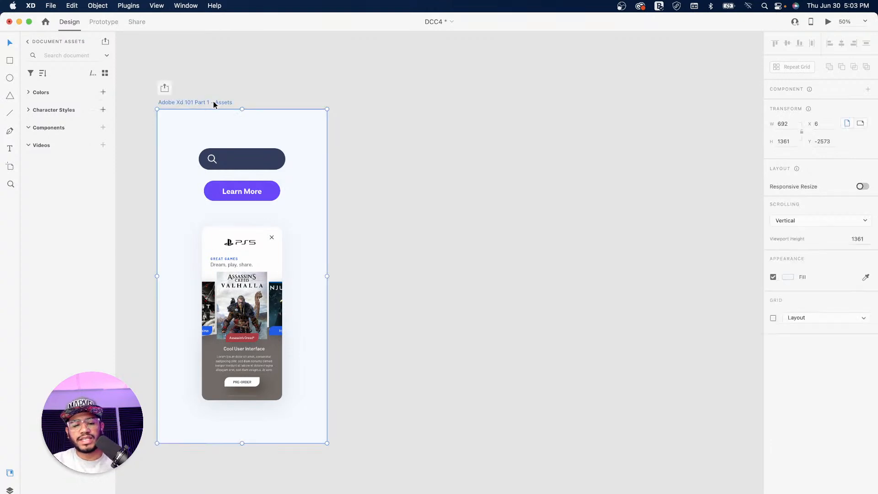
click(433, 98)
key(a)
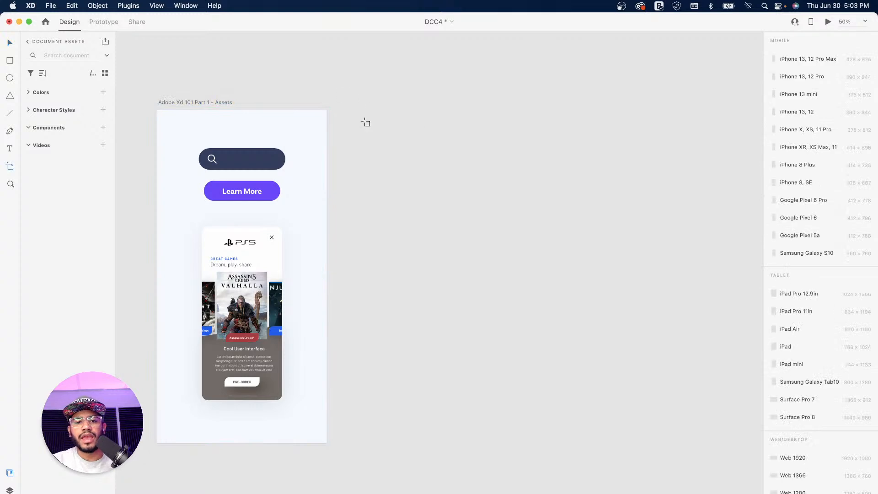
drag(355, 109, 502, 255)
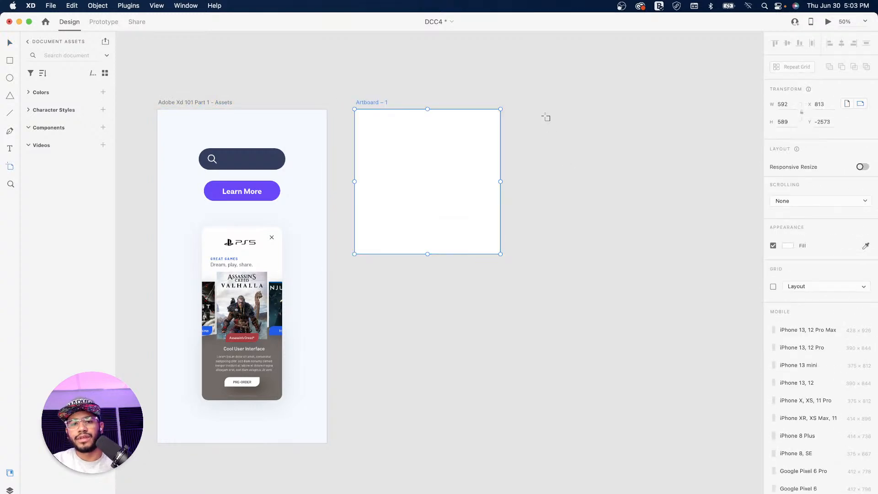
drag(533, 108, 722, 385)
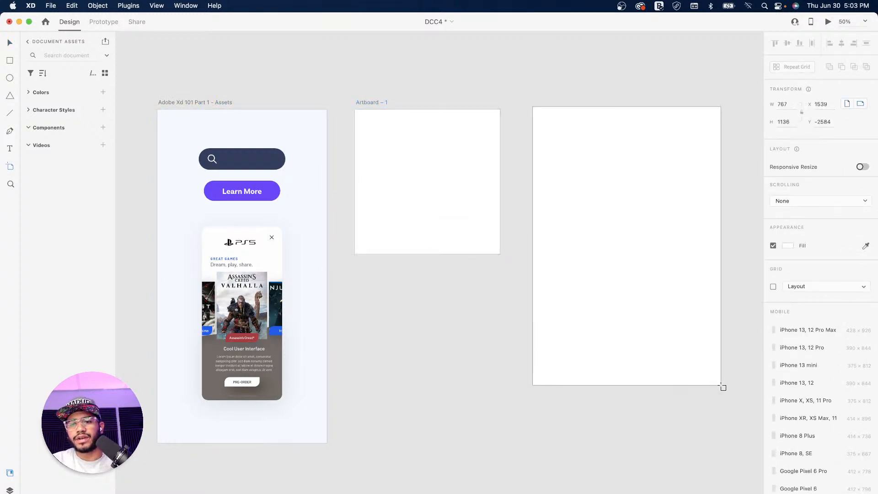
click(10, 43)
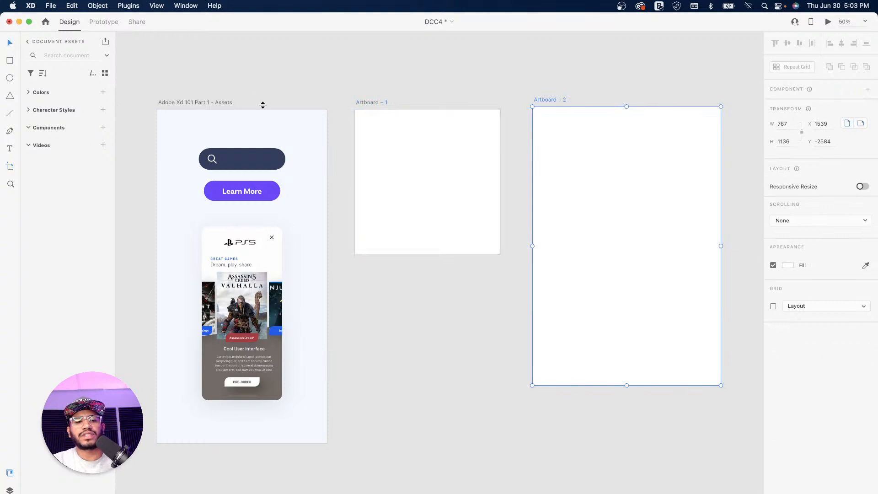
Step: Add the search bar background's fill color #333D5E to the document colors
click(261, 162)
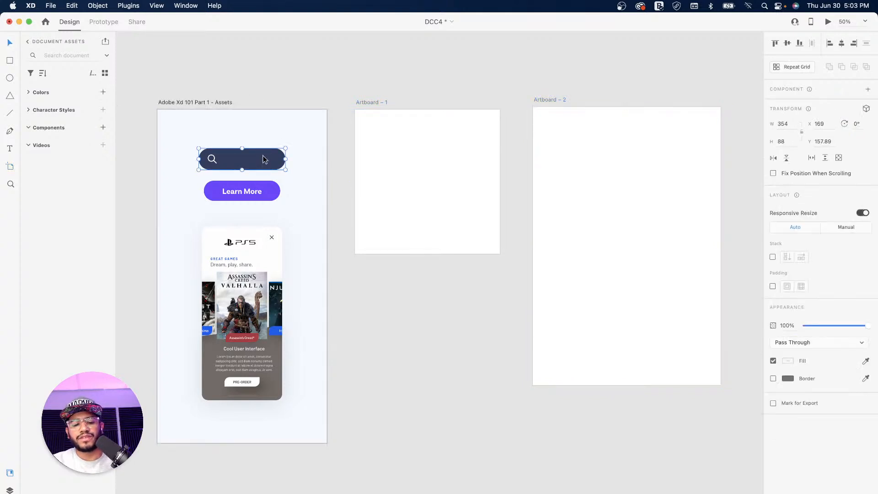
double_click(269, 161)
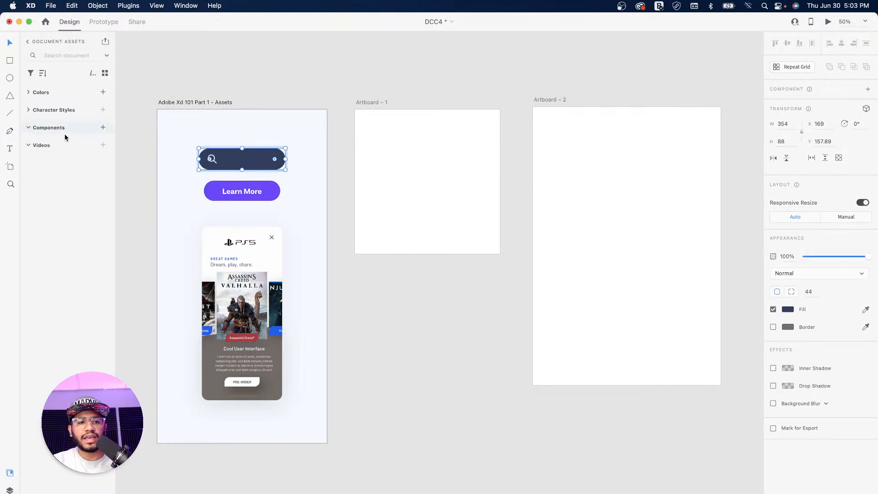
click(103, 92)
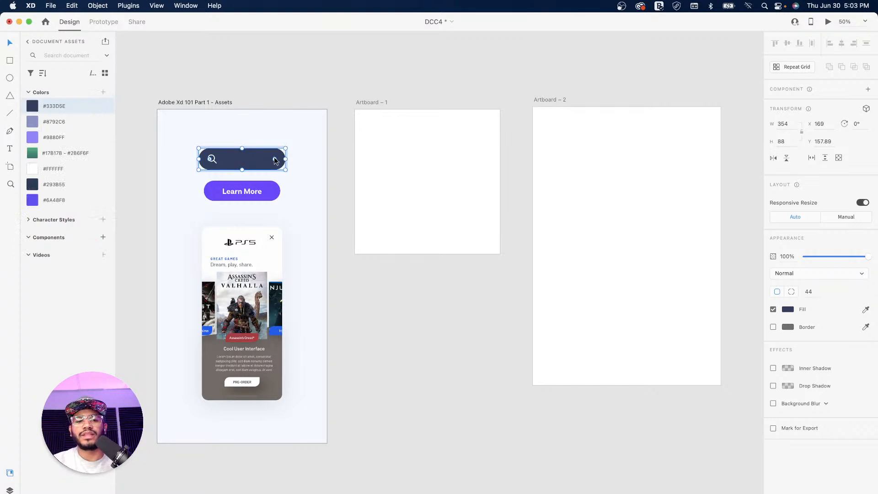
click(305, 86)
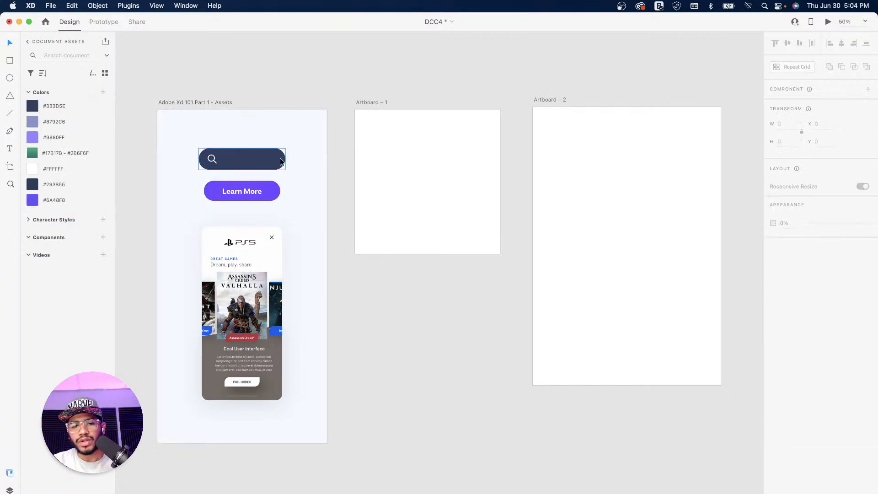
Step: Copy the search bar onto both blank artboards, widening the copy on Artboard 2 and narrowing another one there to about 135 wide
click(251, 161)
drag(251, 160, 424, 143)
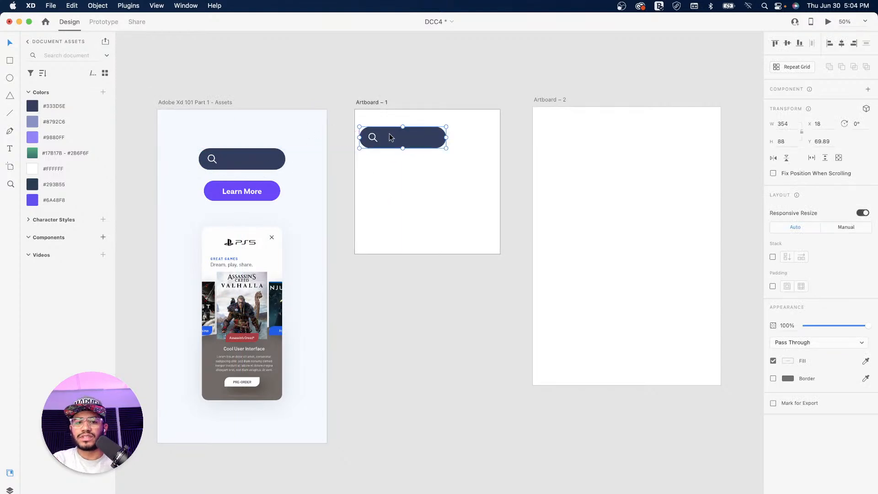
drag(415, 138, 709, 142)
drag(622, 143, 622, 287)
drag(708, 281, 635, 284)
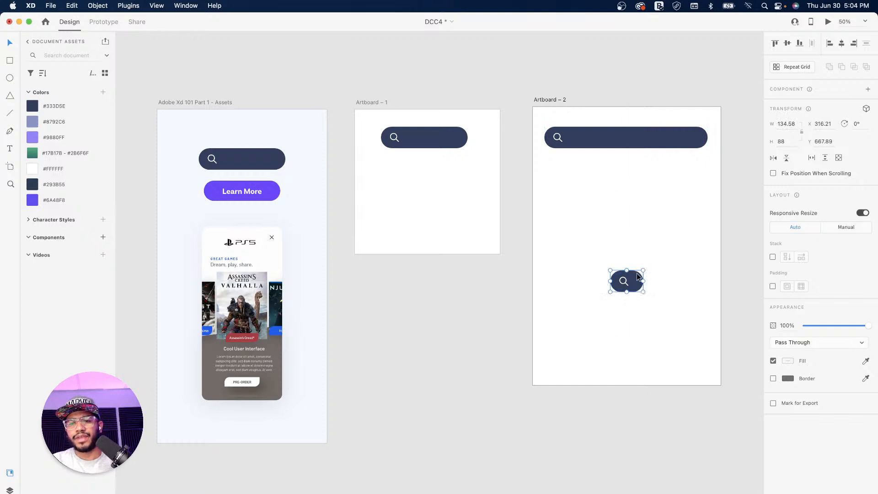
click(653, 190)
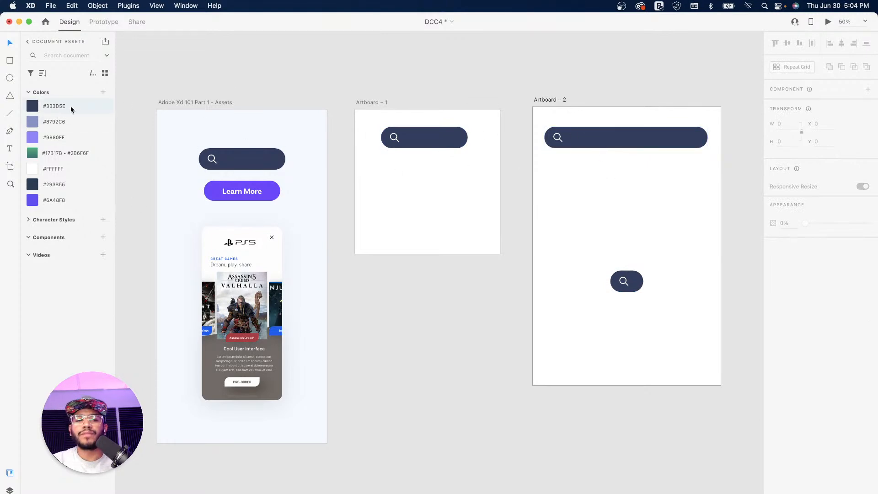
Step: Change the #333D5E document color to purple #6030E3
mouse_move(71, 108)
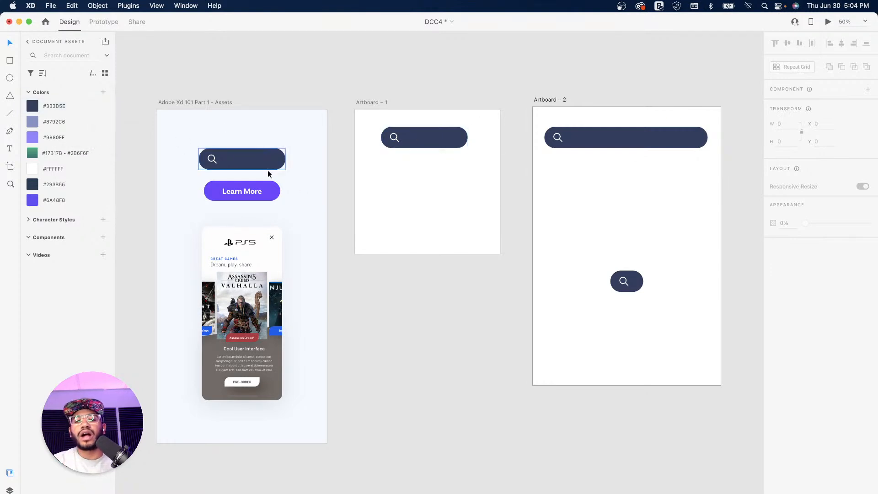
right_click(65, 106)
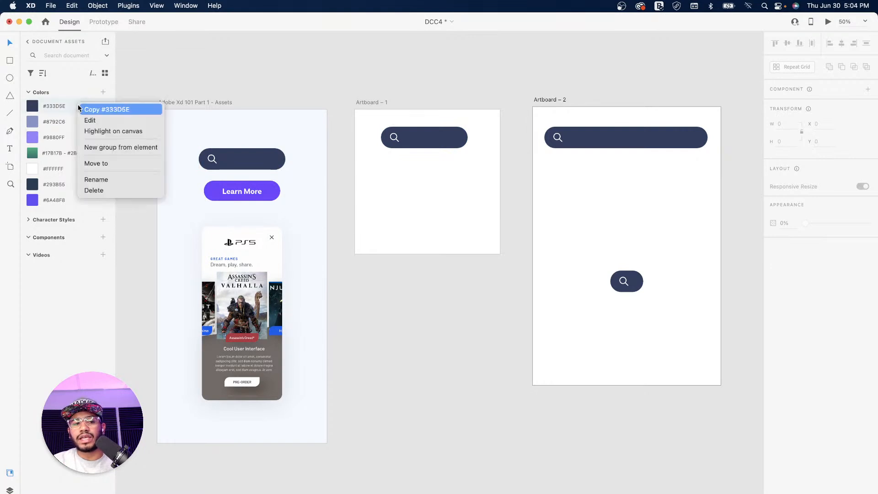
click(87, 118)
mouse_move(186, 88)
mouse_down()
mouse_move(187, 71)
mouse_move(212, 82)
mouse_move(212, 74)
mouse_move(212, 89)
mouse_move(213, 73)
mouse_move(212, 85)
mouse_up()
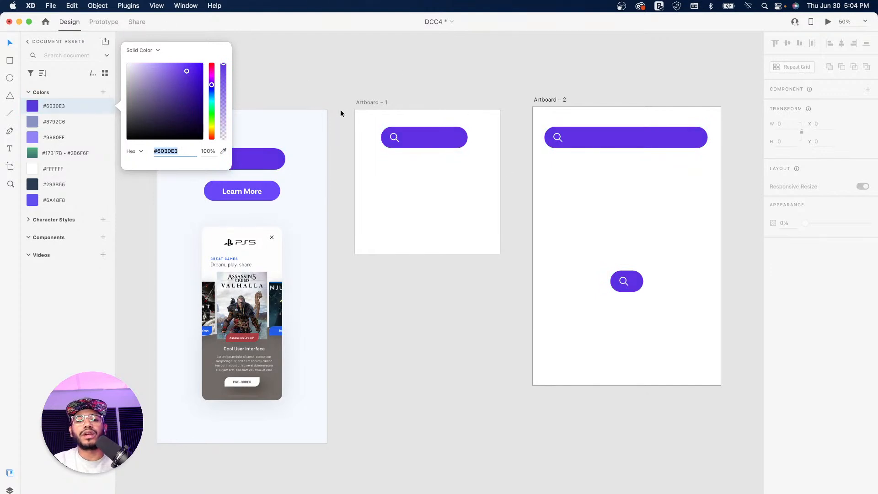
click(276, 74)
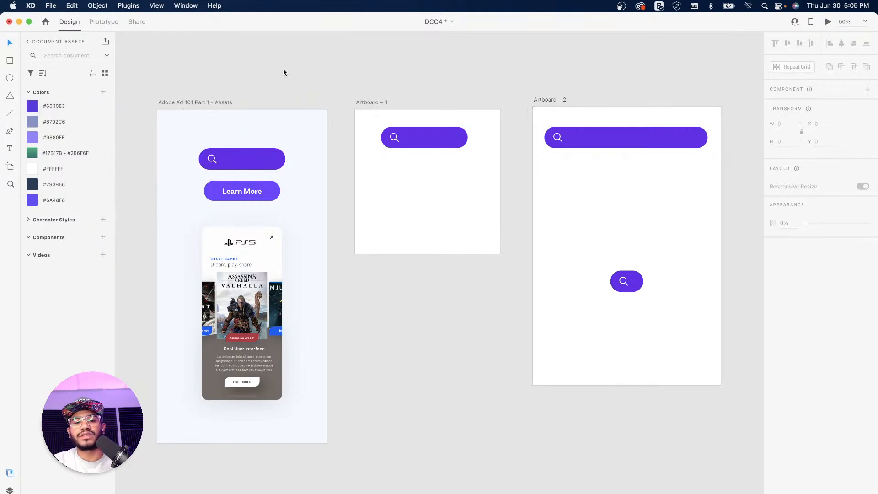
Step: Undo the last document color change and delete Artboard 1 and Artboard 2 with their search bar copies
key(super+z)
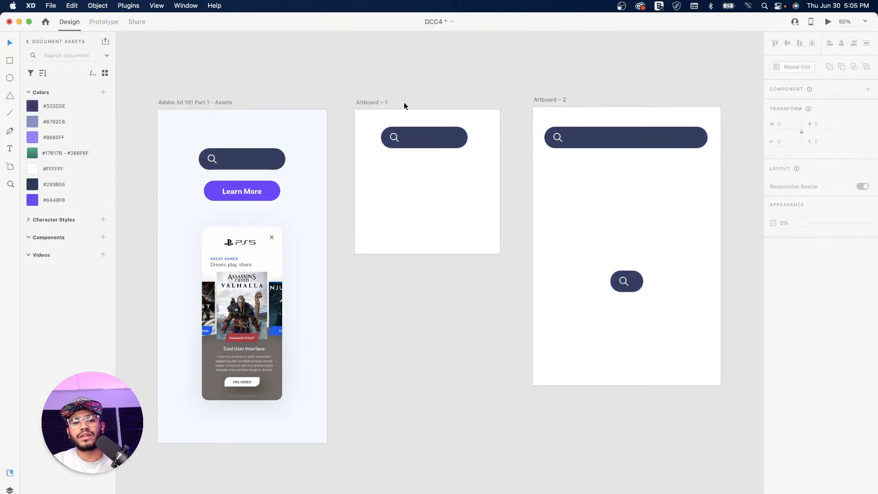
drag(337, 78, 715, 440)
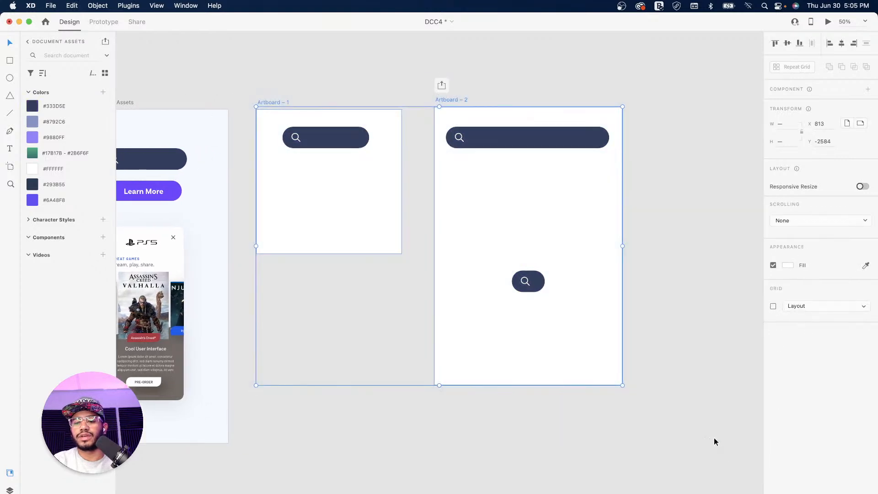
key(Delete)
Step: Turn the search bar on the Assets artboard into a component
drag(355, 209, 555, 196)
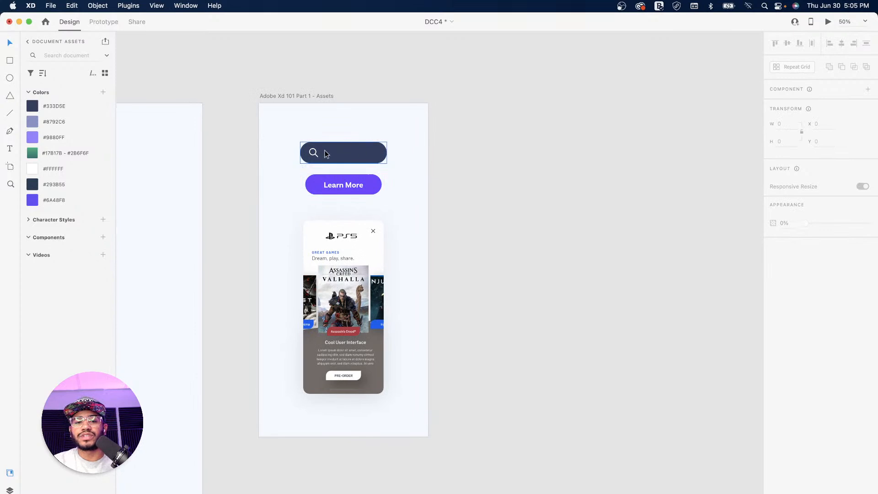
click(343, 153)
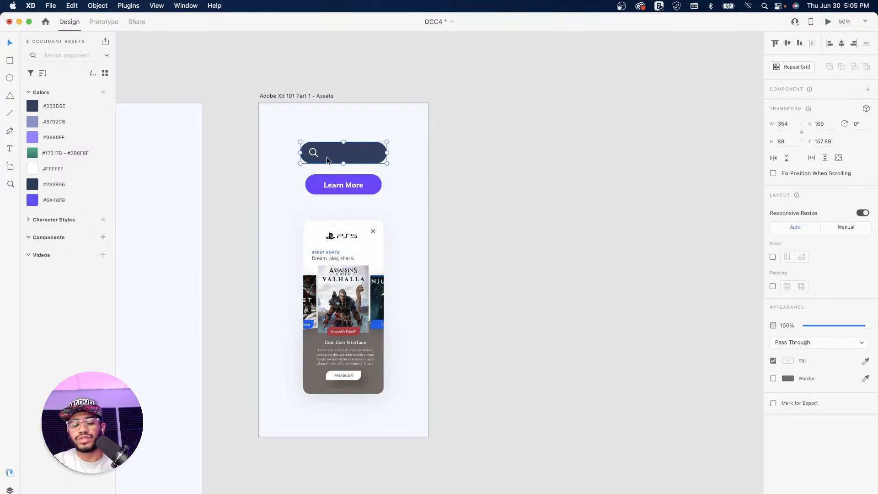
right_click(327, 157)
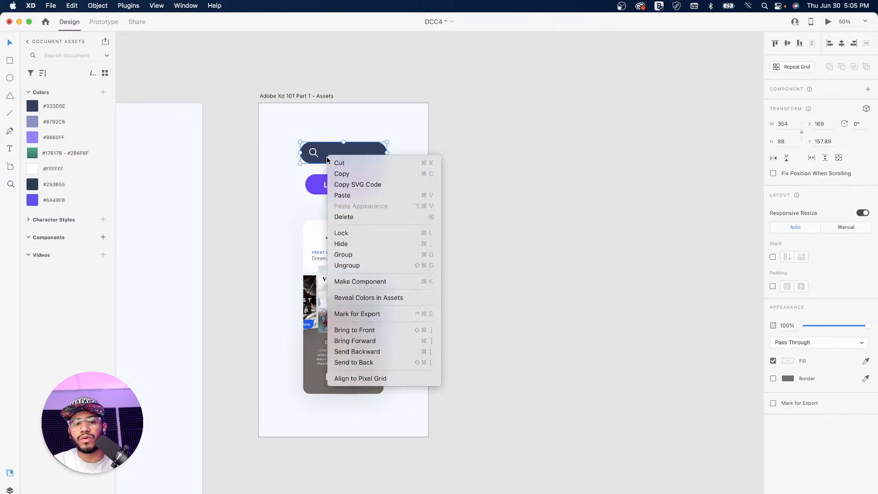
click(362, 282)
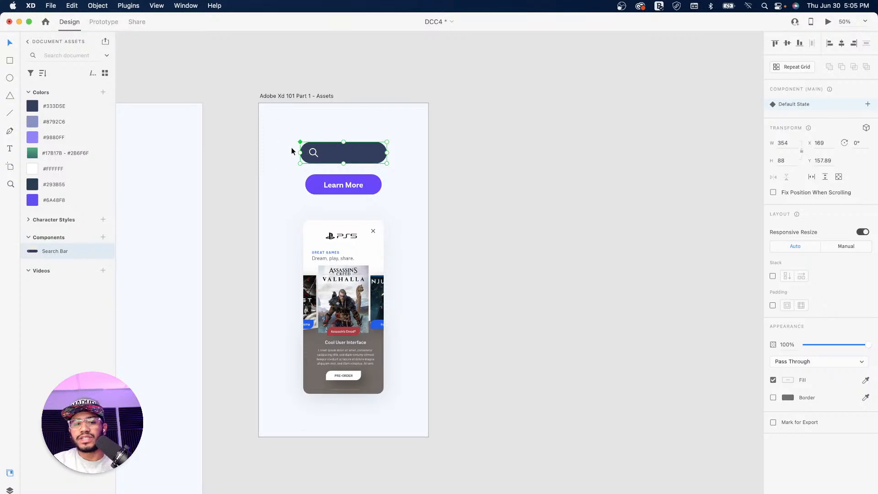
scroll(291, 150, up, 3)
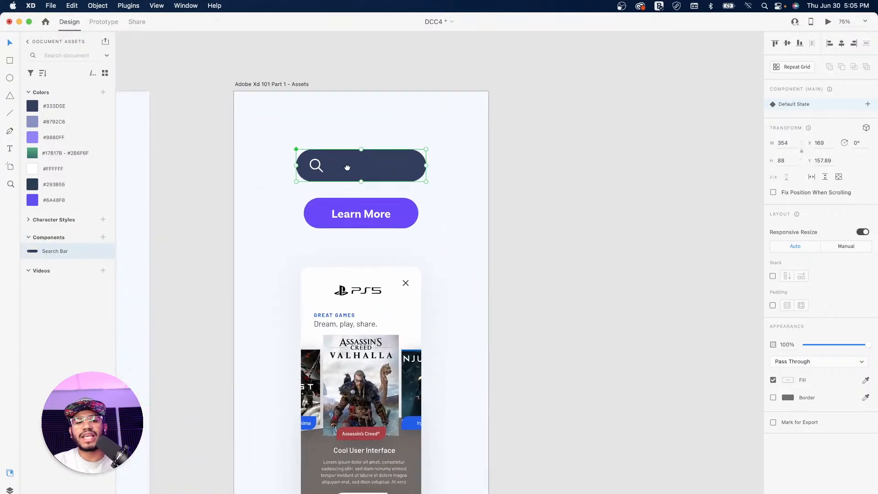
drag(347, 168, 375, 181)
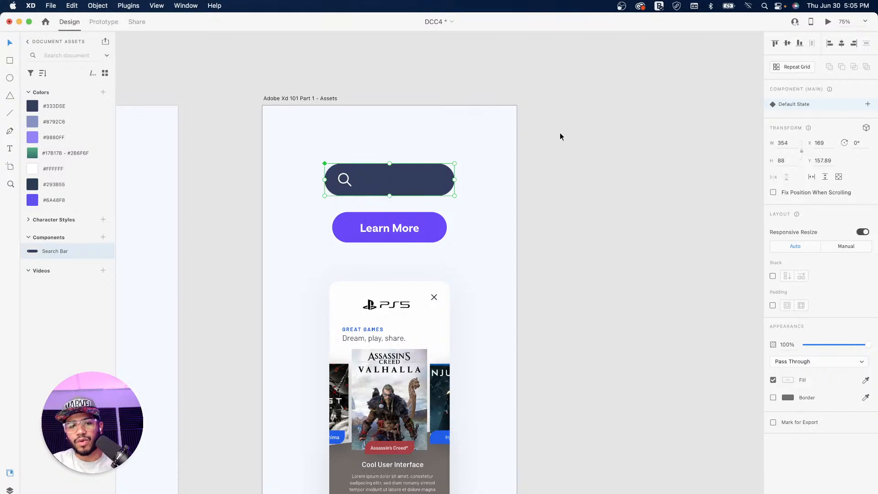
Step: Draw a blank artboard of about 1803 by 1361 beside the Adobe Xd 101 Part 1 - Assets artboard
scroll(549, 179, right, 5)
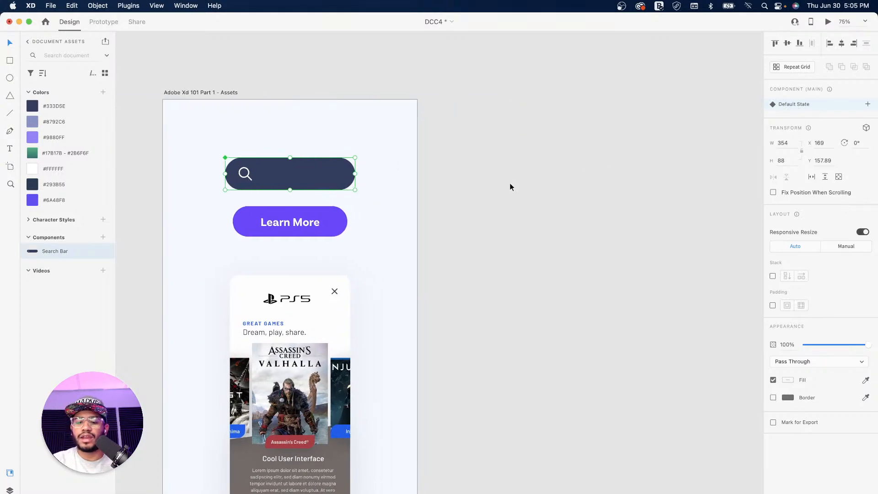
key(super+minus)
key(super+minus)
drag(539, 220, 438, 206)
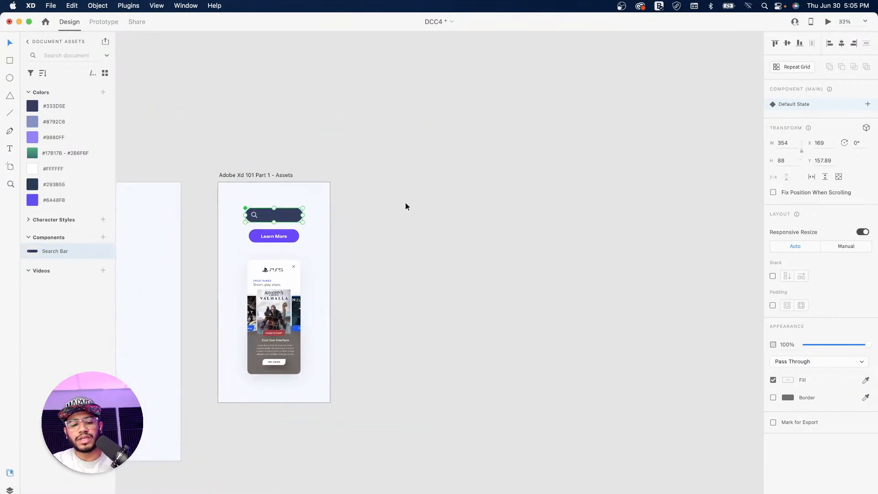
key(a)
drag(352, 182, 644, 403)
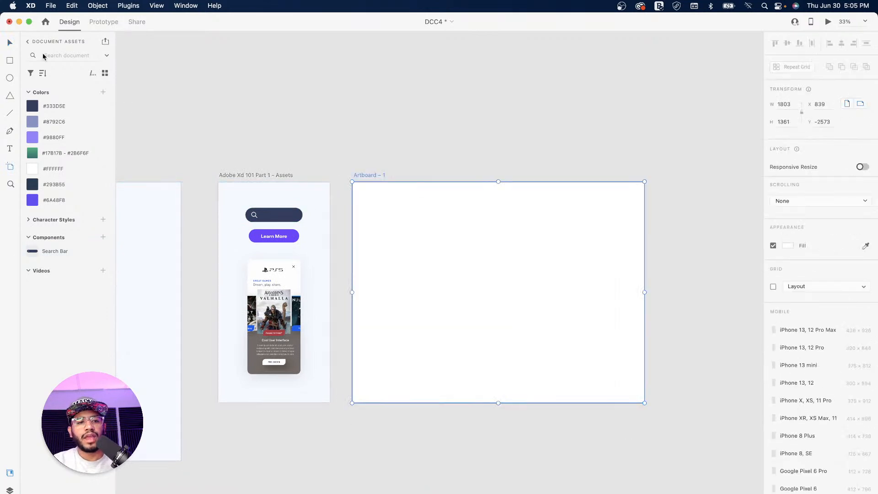
click(10, 44)
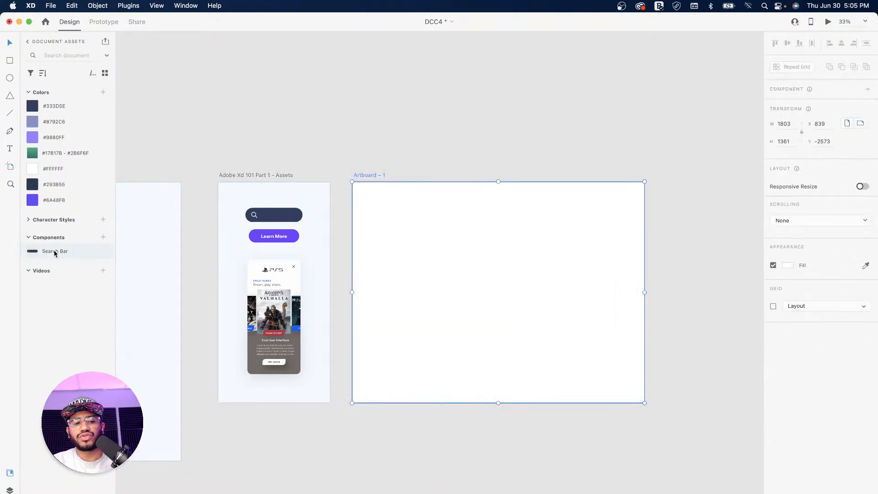
Step: Place three Search Bar instances down the blank artboard, widening the second to about 969 and the third to about 530
drag(99, 253, 529, 266)
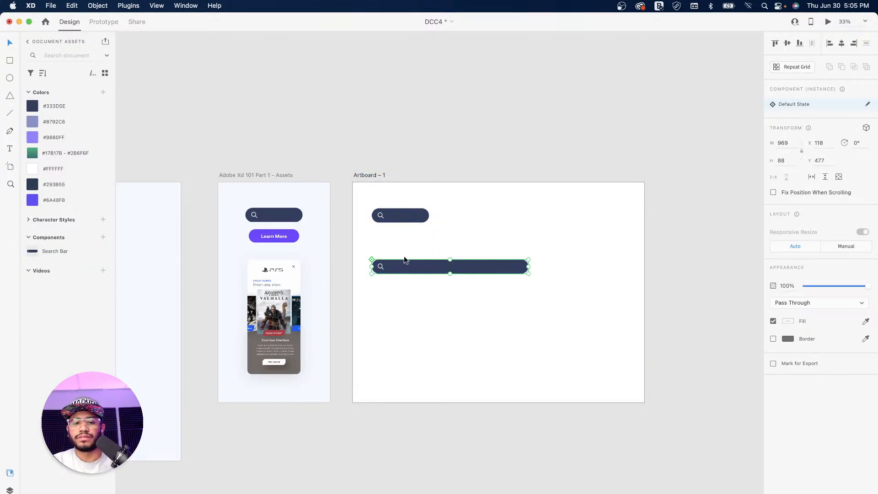
drag(425, 267, 426, 316)
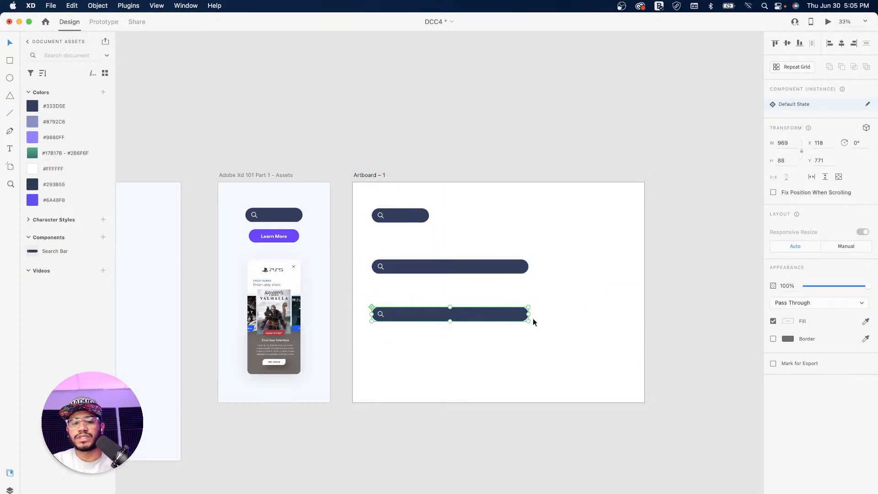
drag(527, 314, 457, 314)
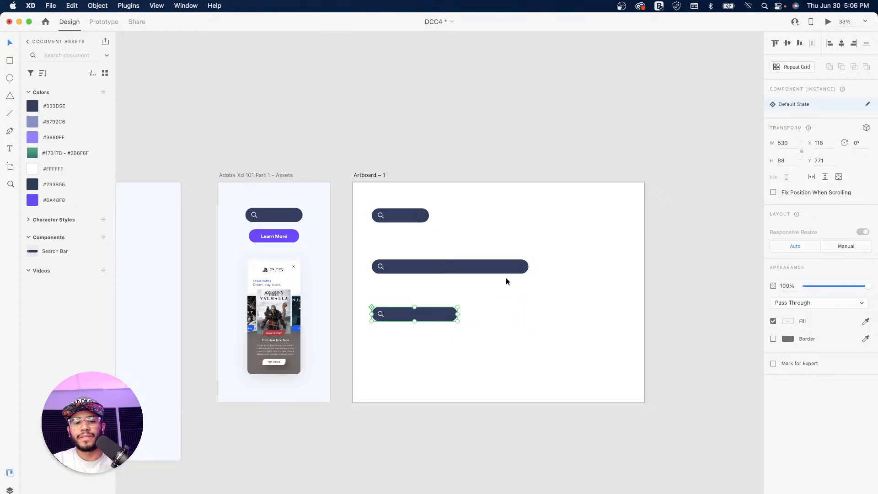
click(491, 162)
Step: Examine the three search bar instances and compare their component markers with the main search bar on the Assets artboard
drag(364, 195, 450, 339)
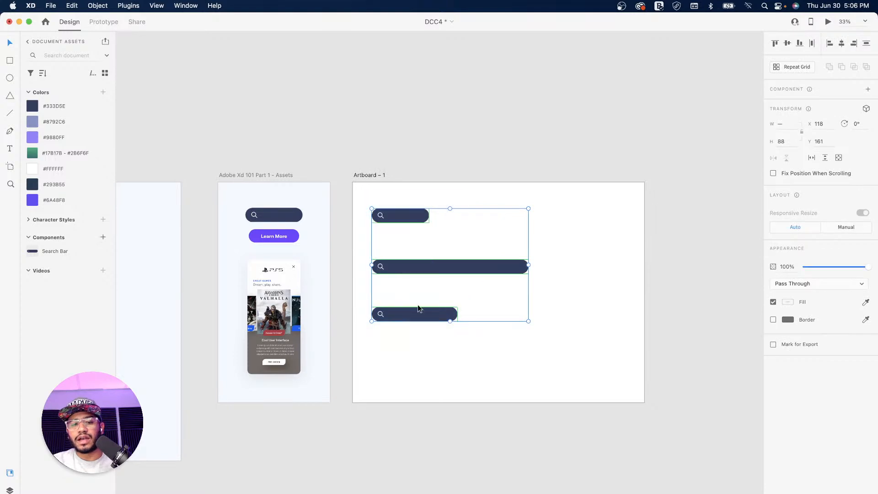
click(286, 216)
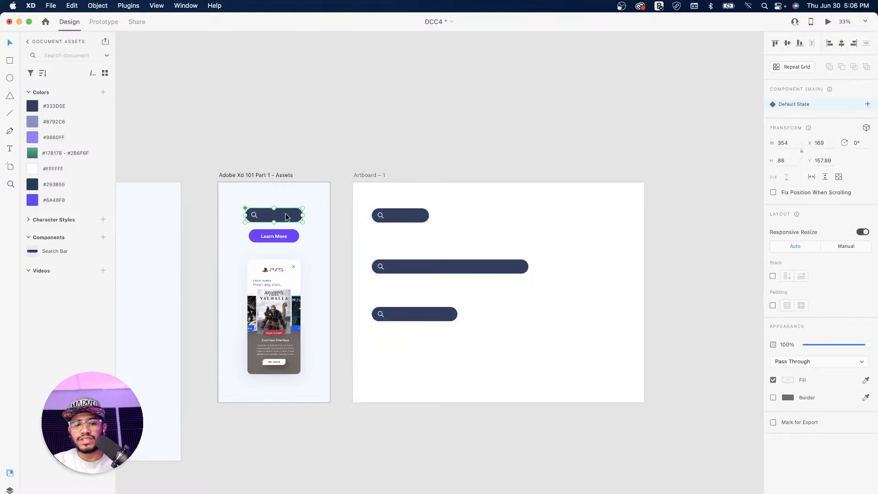
click(402, 216)
key(super+equal)
key(super+equal)
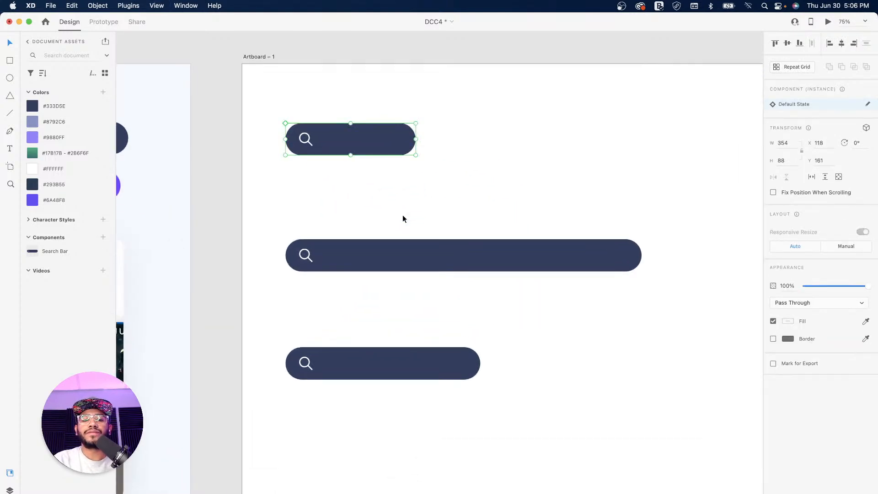
key(space)
drag(309, 180, 488, 196)
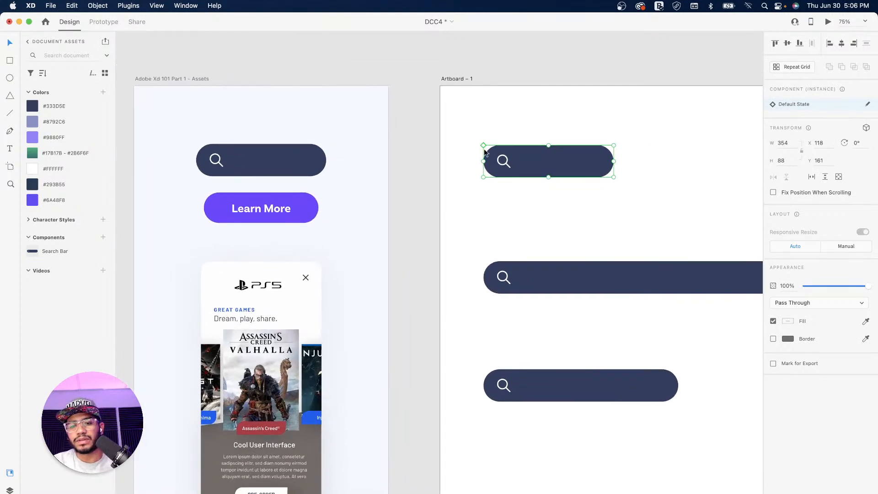
click(507, 271)
click(526, 395)
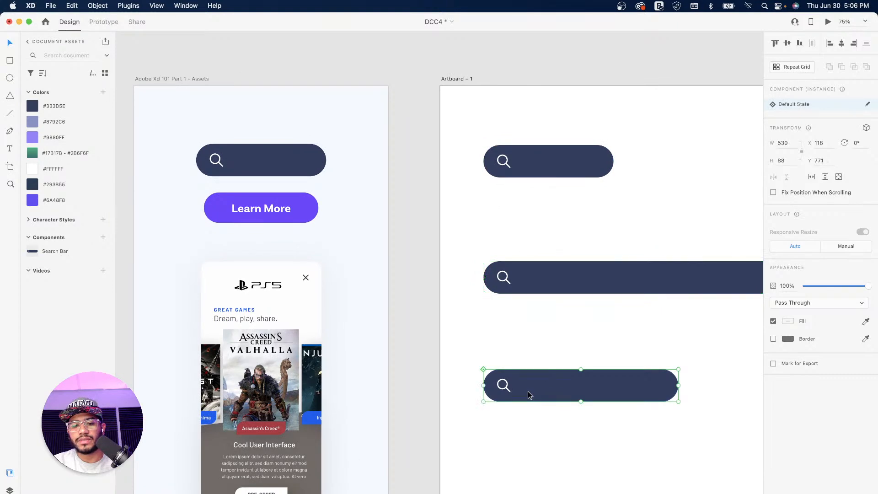
click(526, 278)
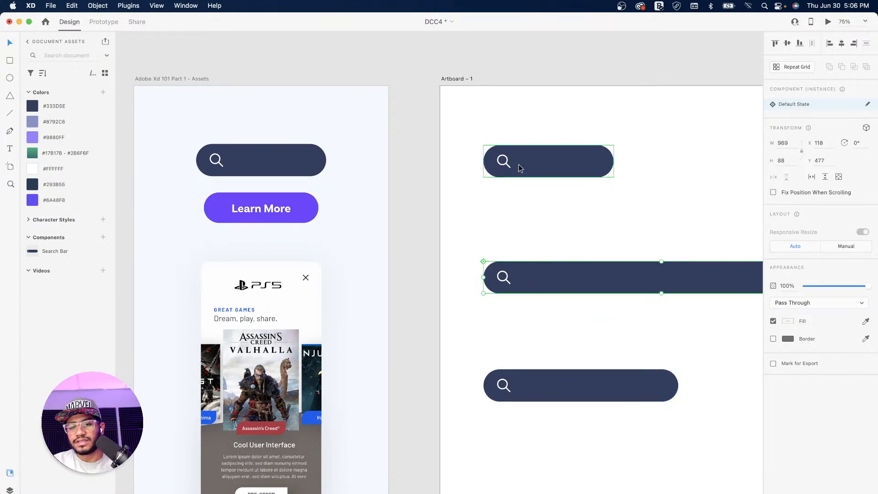
Step: Change the fill of the main search bar's background shape to blue #5271D8
click(286, 160)
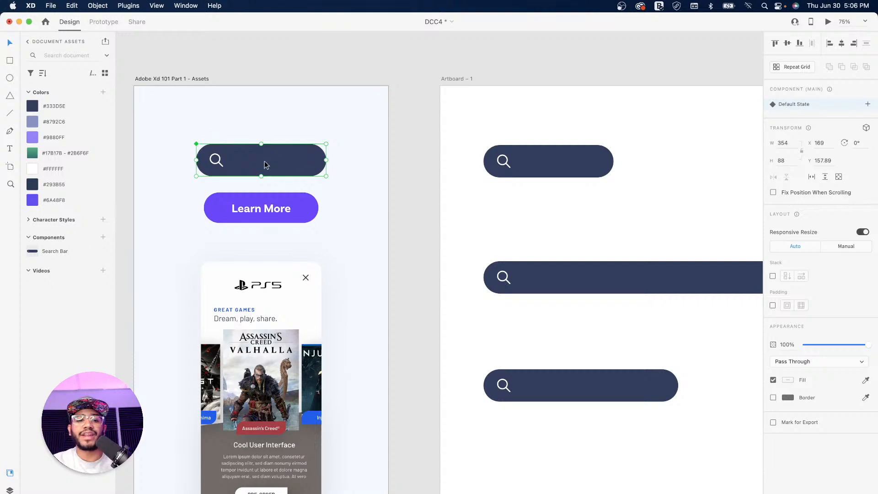
double_click(313, 158)
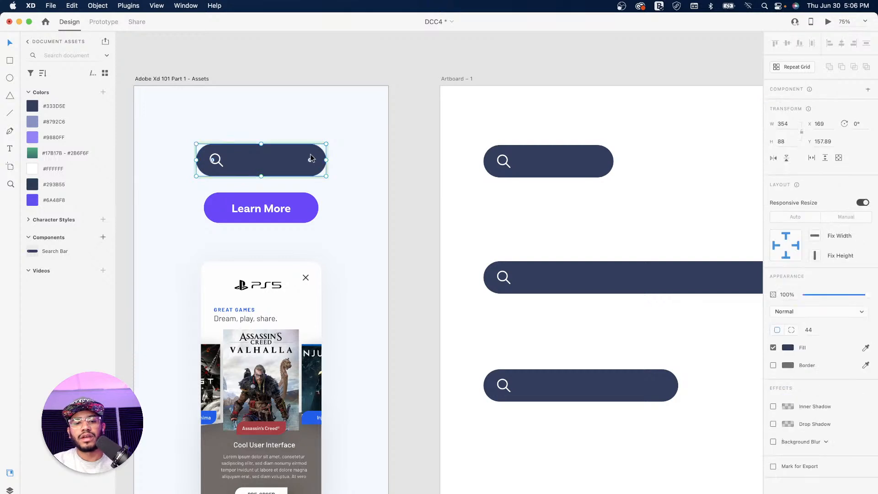
click(788, 348)
click(729, 317)
drag(734, 320, 734, 339)
click(731, 320)
click(717, 311)
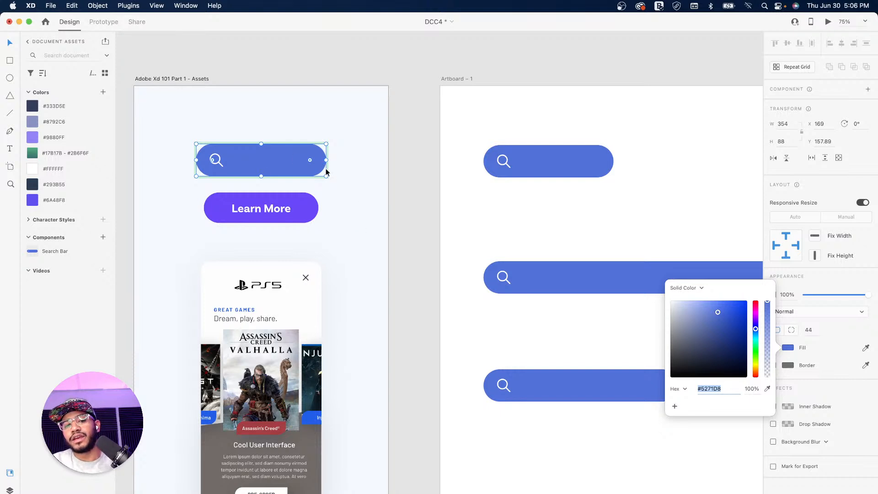
Step: Move the magnifier icon inside the main search bar to the bar's center
click(220, 164)
double_click(218, 161)
drag(218, 162, 264, 168)
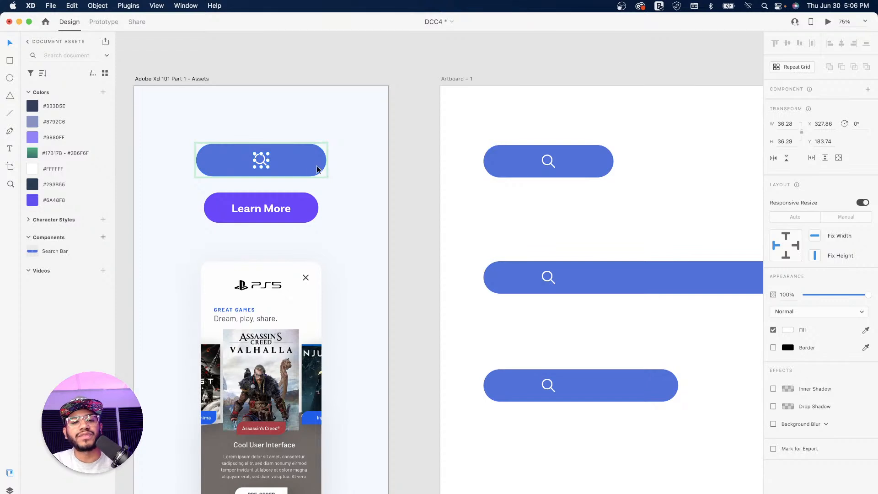
click(283, 124)
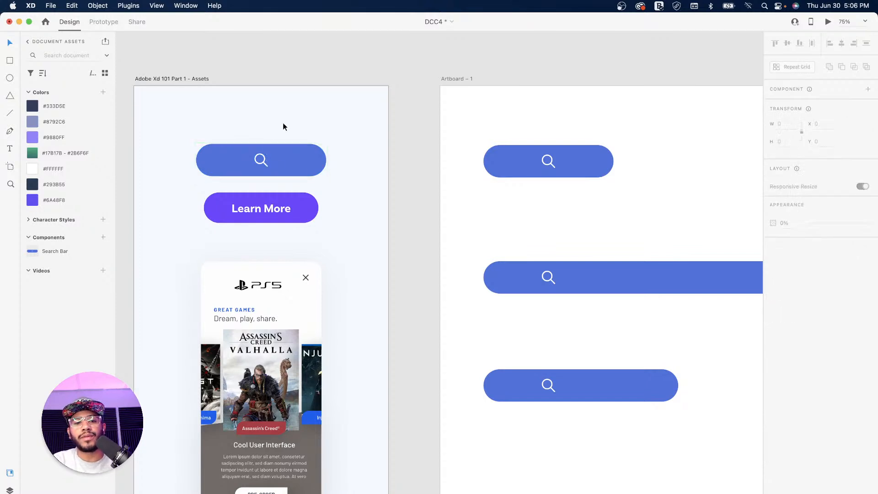
Step: Move the magnifier icon back near the left end of the main search bar, at about X 212.86
double_click(263, 162)
drag(263, 162, 220, 160)
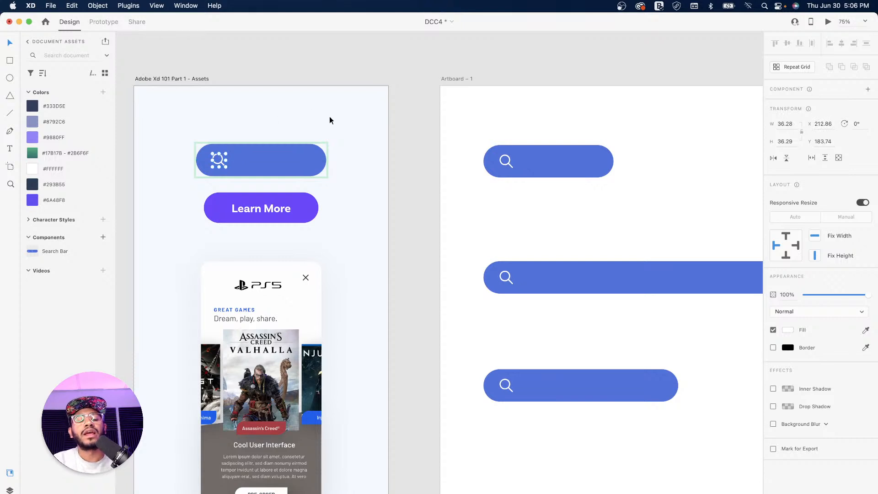
click(330, 117)
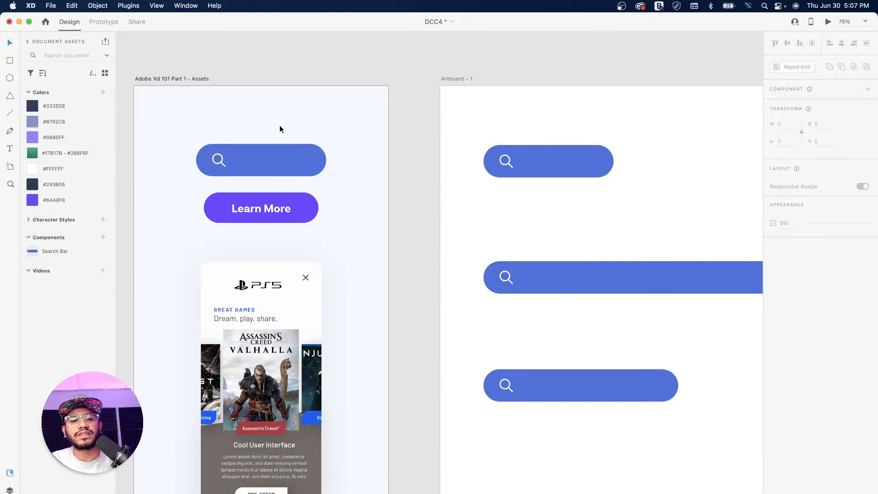
click(278, 153)
click(271, 133)
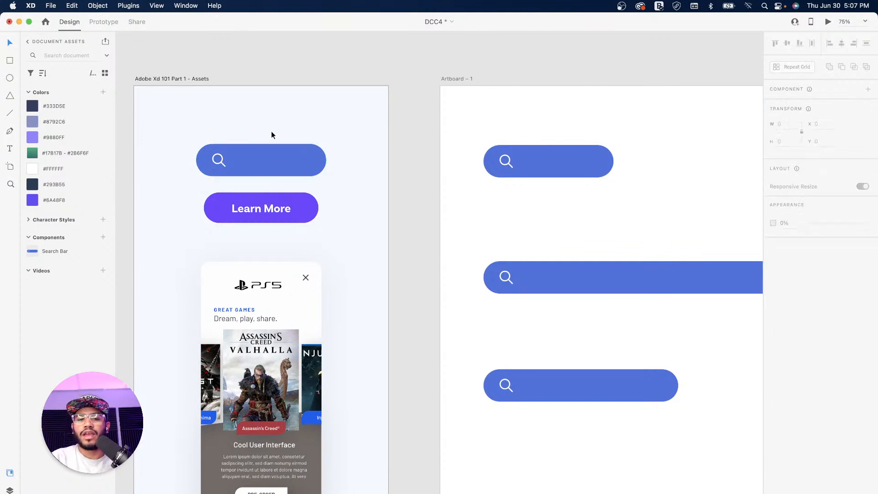
Step: Delete the three search bar instances and the Artboard – 1 that holds them
key(super+minus)
key(super+minus)
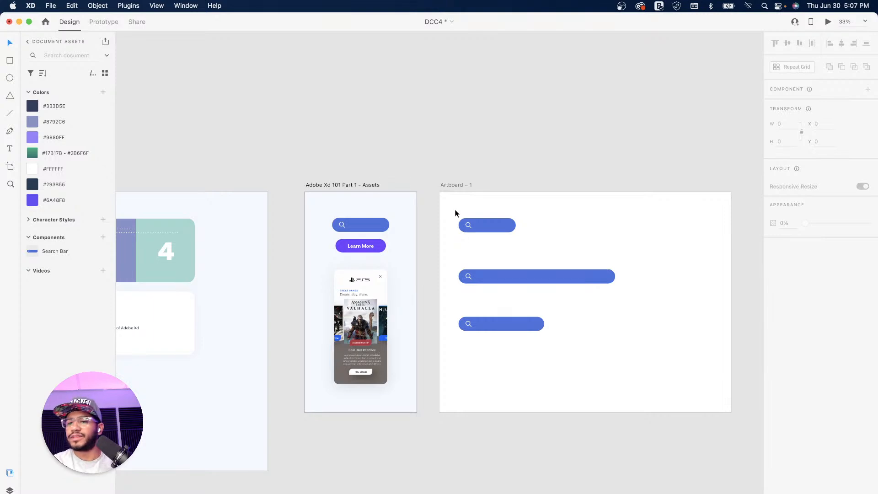
drag(450, 209, 542, 281)
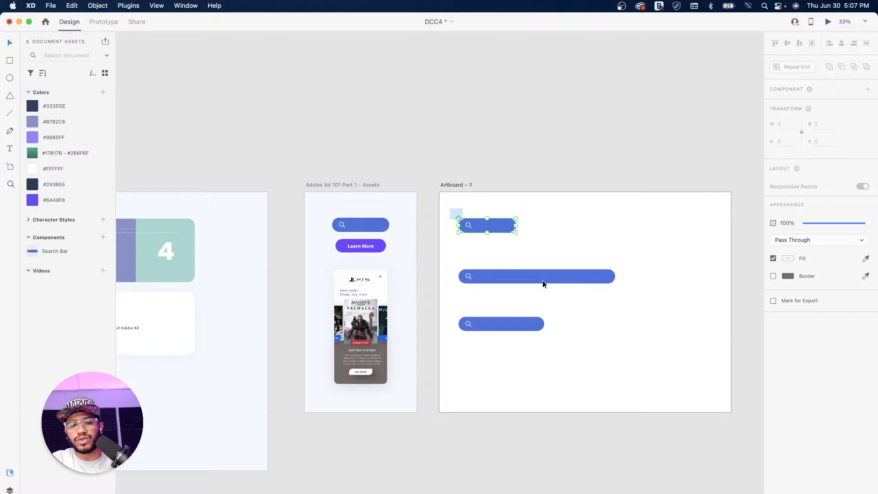
key(super+a)
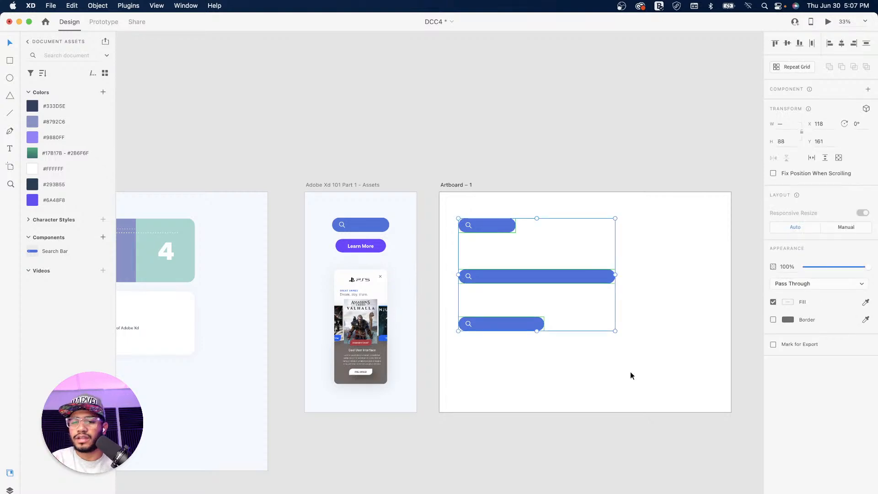
key(Delete)
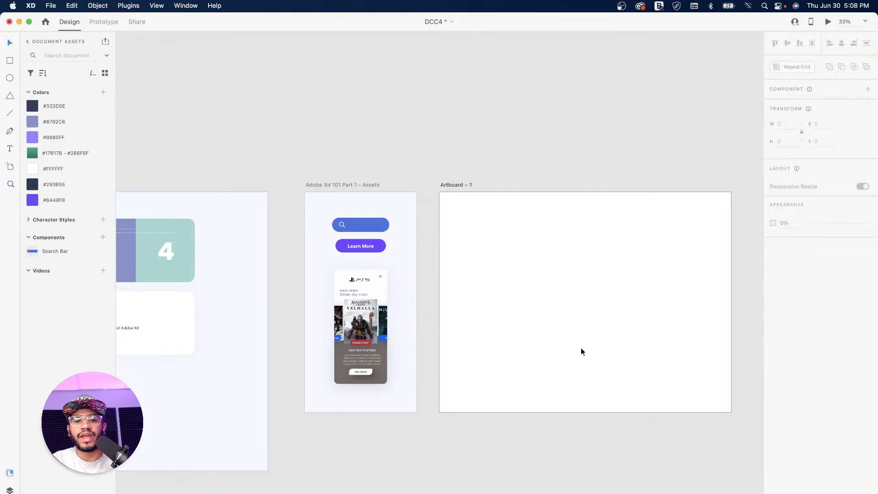
click(456, 185)
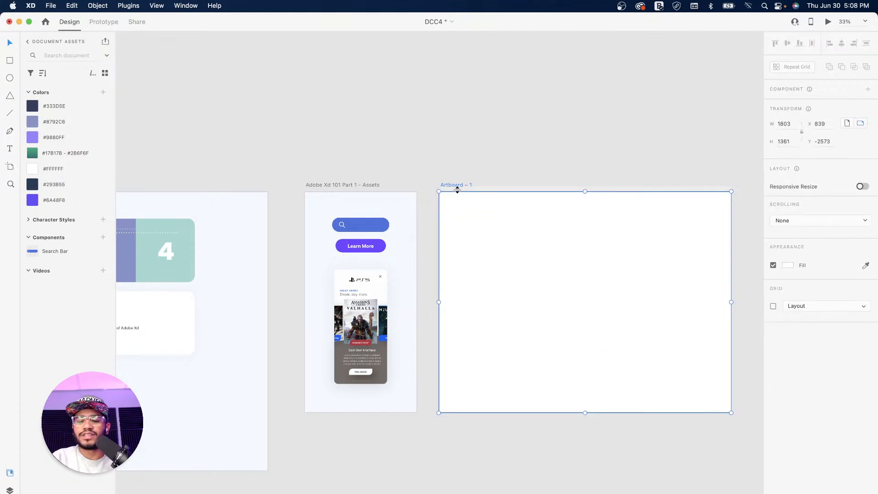
key(Delete)
Step: Turn the Learn More button on the Assets artboard into a component
drag(411, 265, 467, 266)
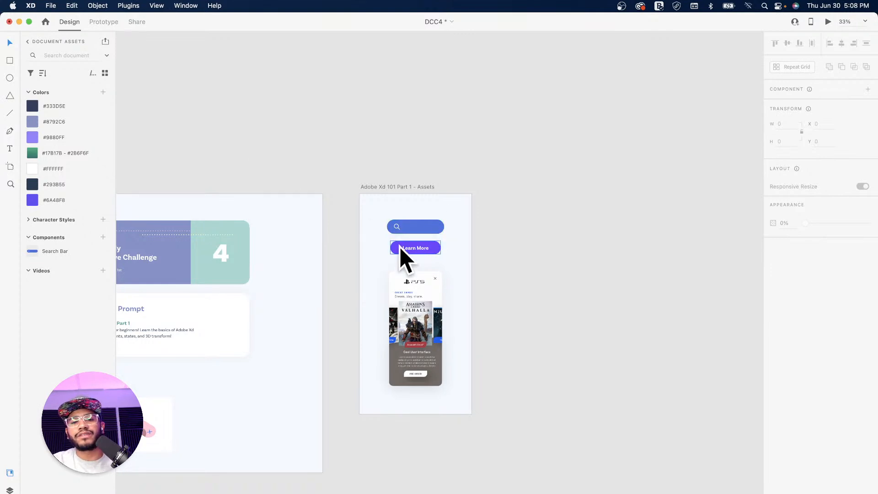
scroll(406, 246, down, 2)
click(457, 205)
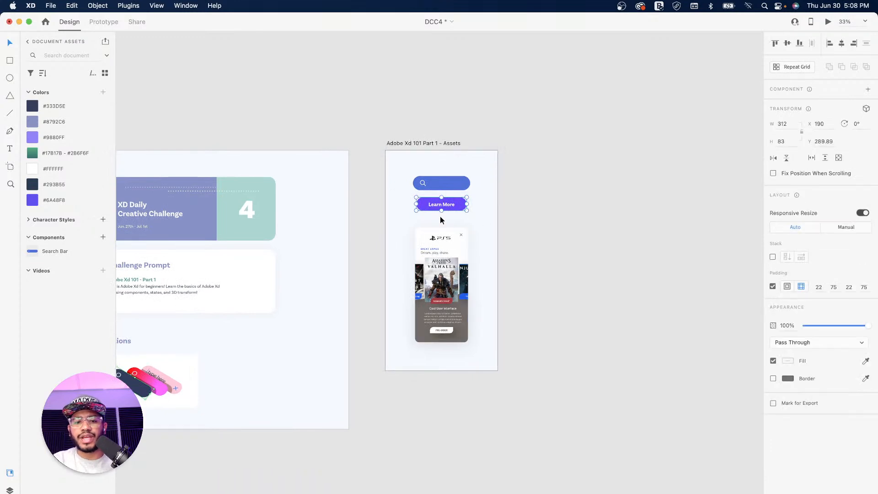
key(super+k)
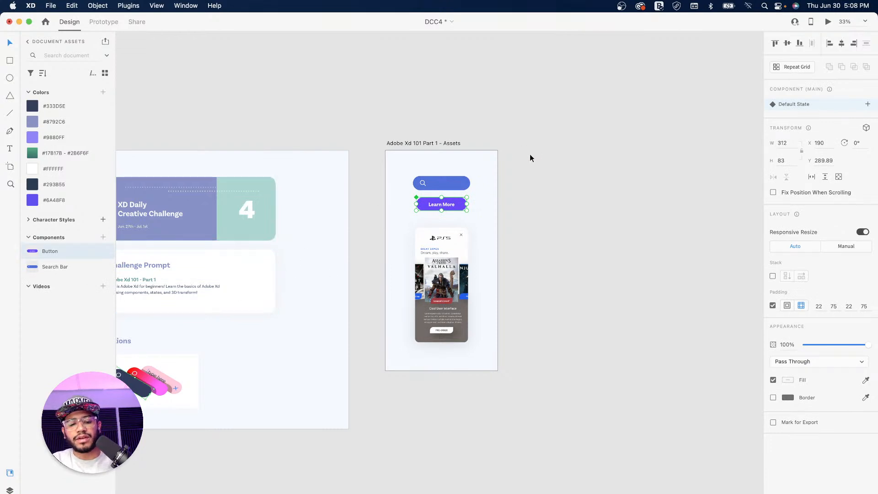
Step: Draw a new blank artboard of about 1717 by 1376 beside the Assets artboard
key(a)
drag(524, 148, 684, 371)
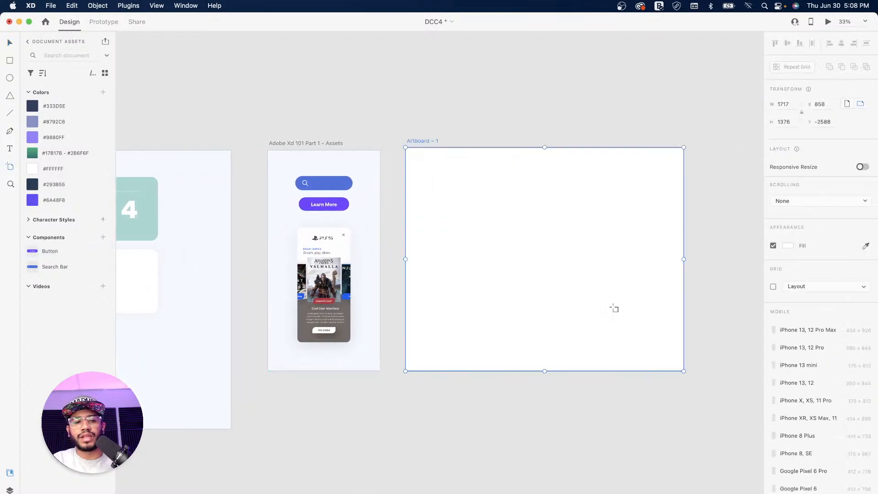
click(8, 45)
click(259, 129)
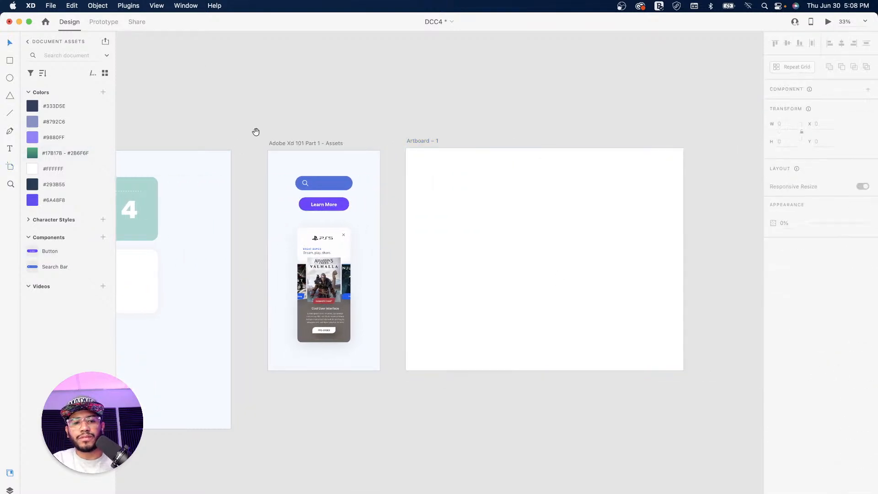
drag(230, 120, 343, 106)
drag(174, 272, 254, 241)
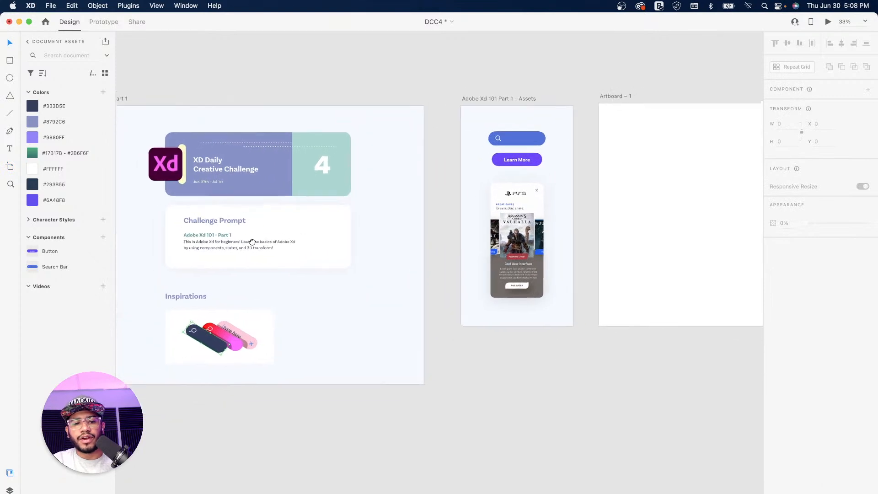
Step: Place three Button component instances on the blank artboard: near its upper-left corner, at its right side and near its lower edge
drag(49, 251, 677, 142)
drag(693, 183, 507, 170)
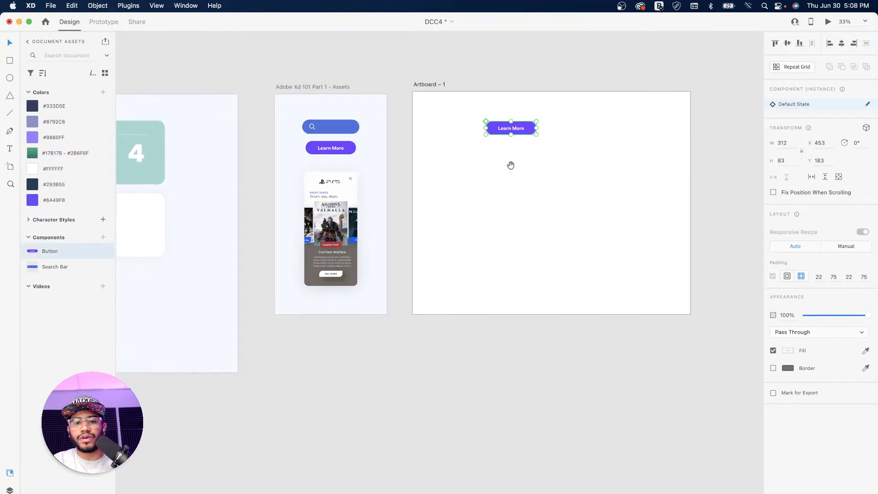
drag(512, 130, 486, 286)
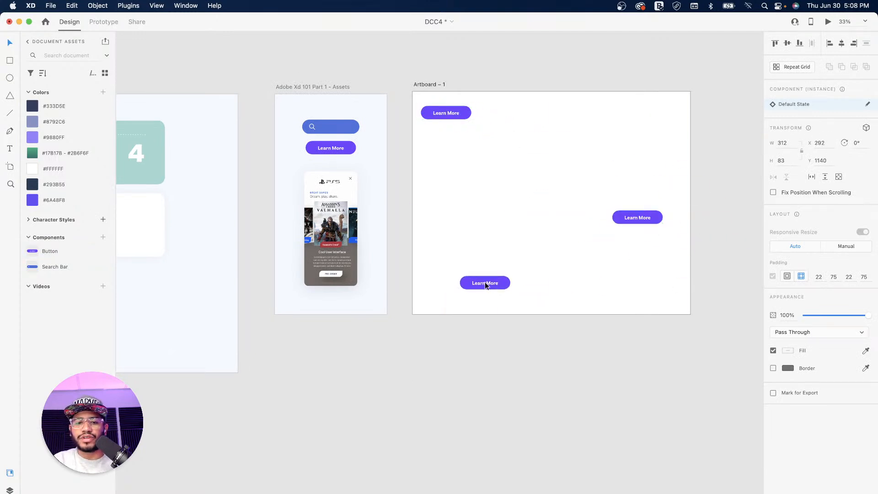
Step: Change the fill of the main Learn More button on the Assets artboard to the orange-red #F86348
click(352, 151)
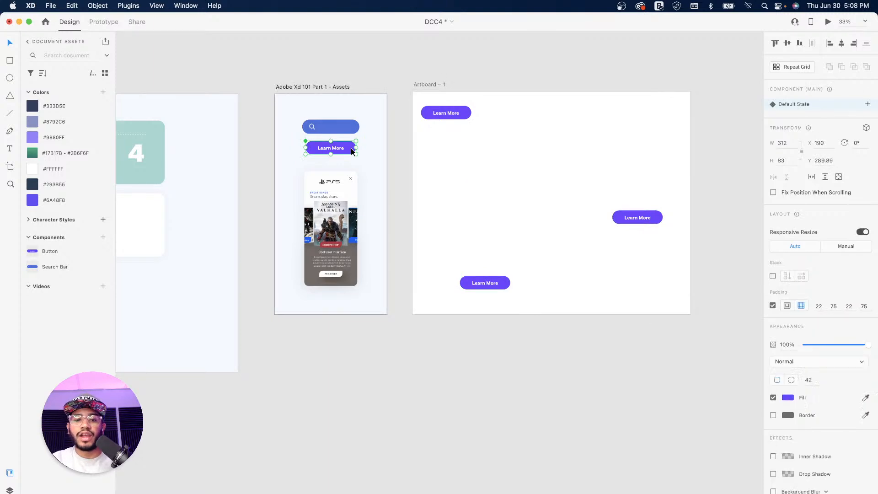
double_click(351, 148)
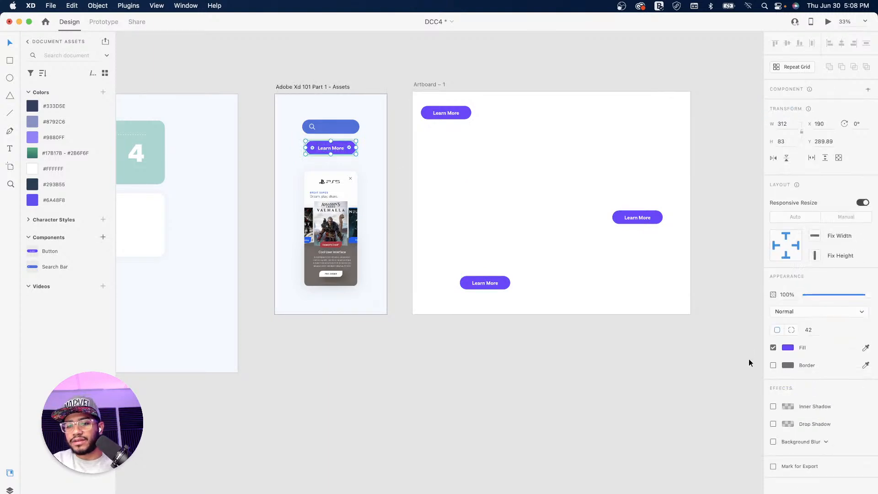
click(787, 348)
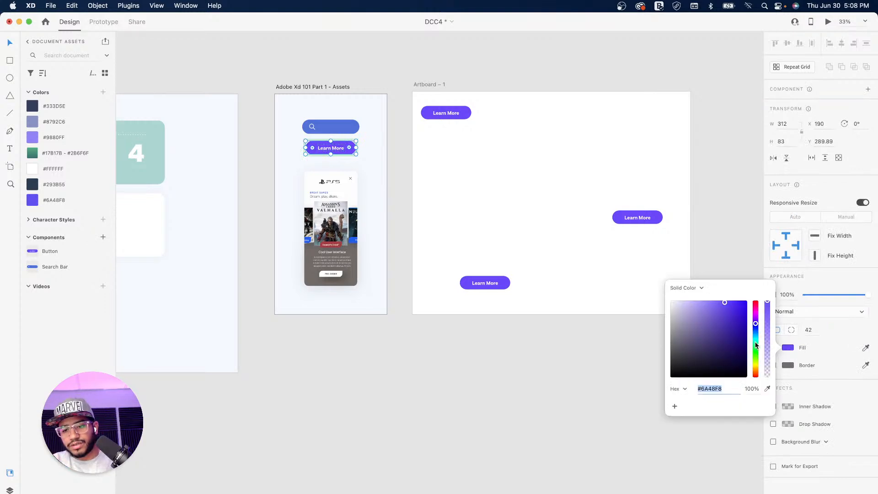
click(756, 371)
drag(756, 371, 756, 376)
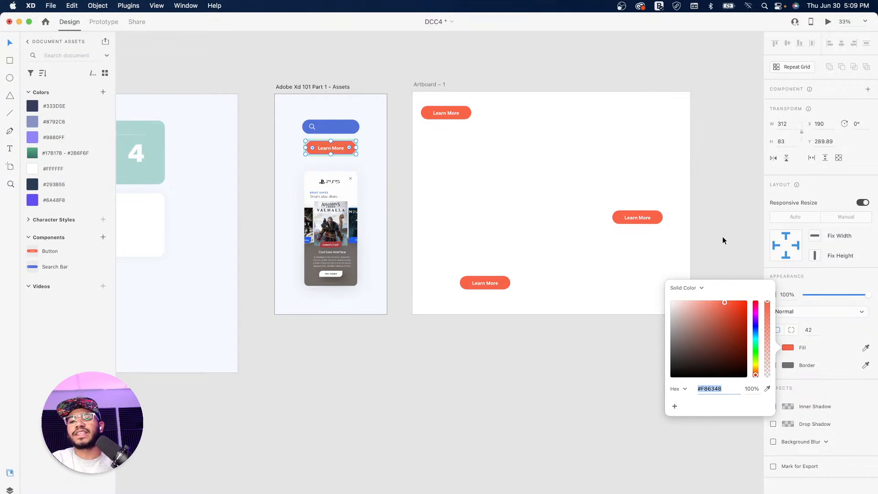
click(730, 254)
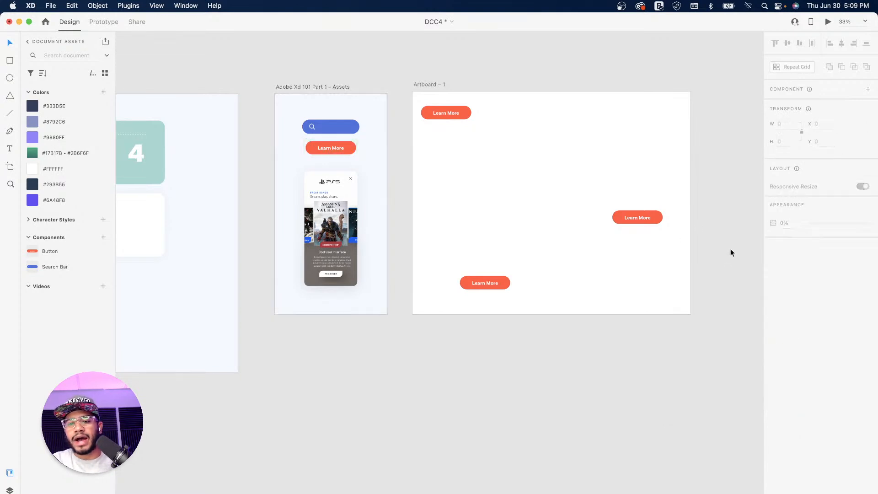
Step: Delete the three Learn More button instances from Artboard – 1
drag(422, 100, 660, 292)
key(Delete)
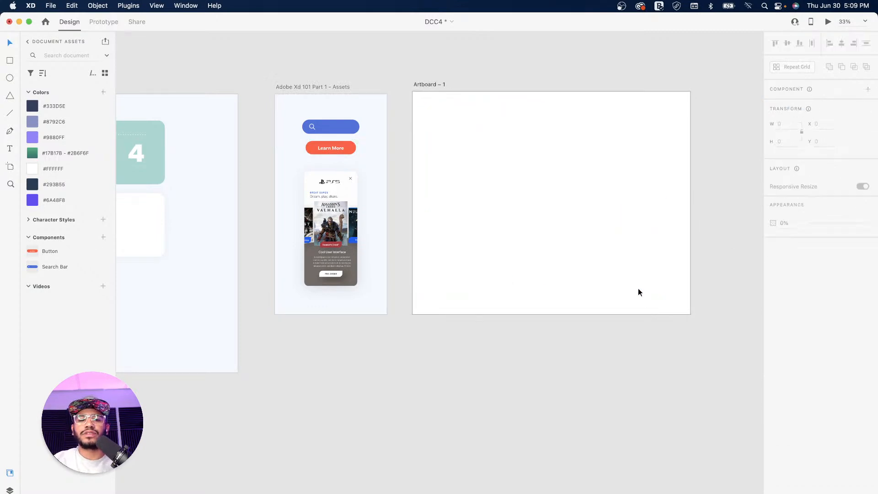
right_click(350, 147)
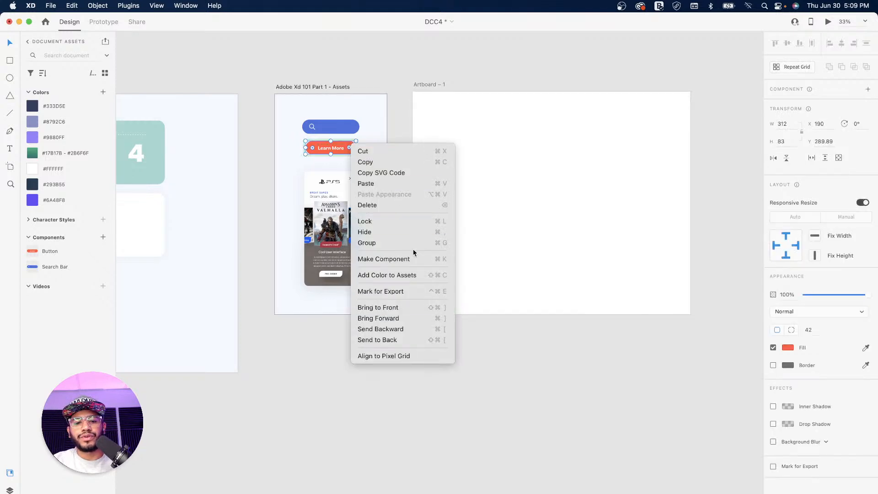
click(396, 114)
Step: Recolor the background of the search bar component on the Assets artboard with the saved document color #333D5E
click(343, 128)
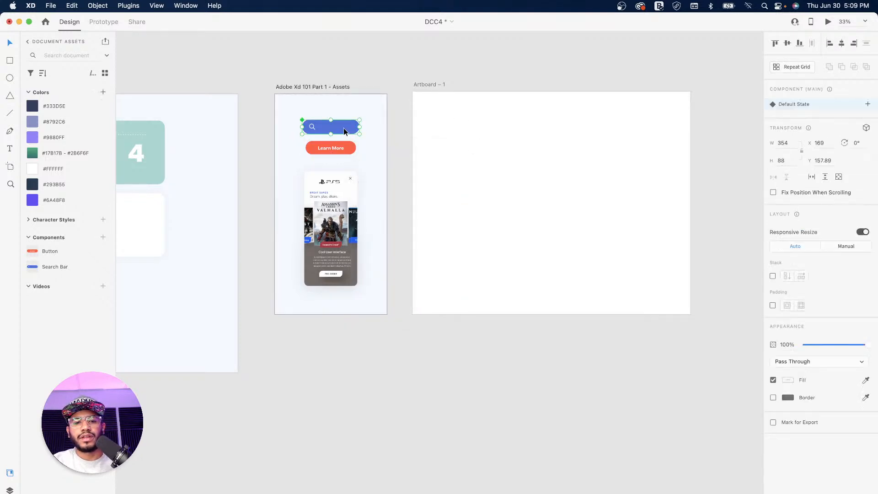
drag(396, 161, 617, 192)
drag(501, 213, 555, 197)
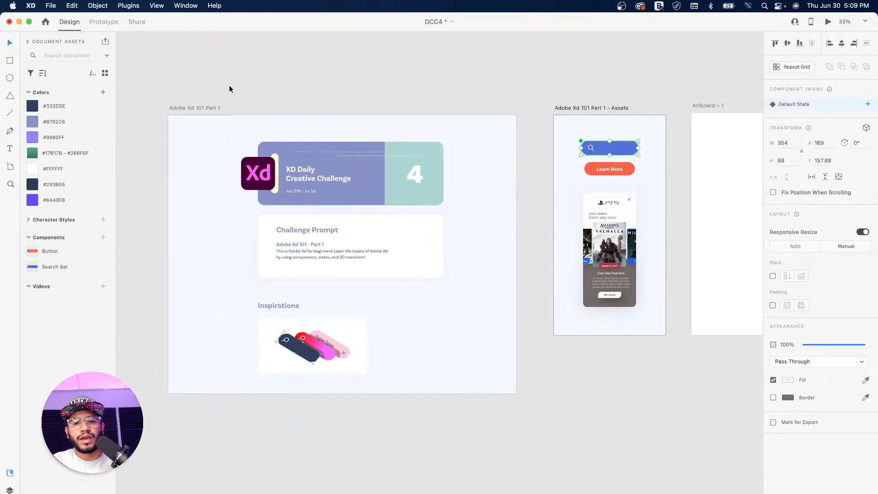
double_click(625, 150)
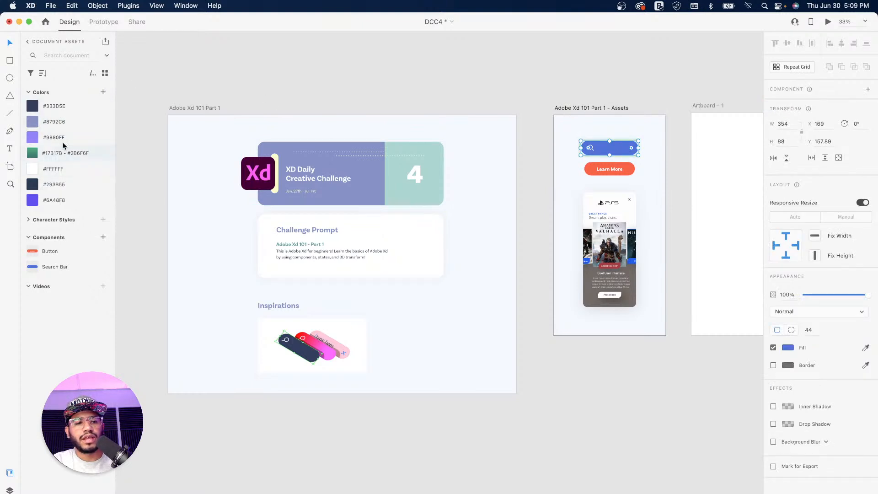
click(52, 107)
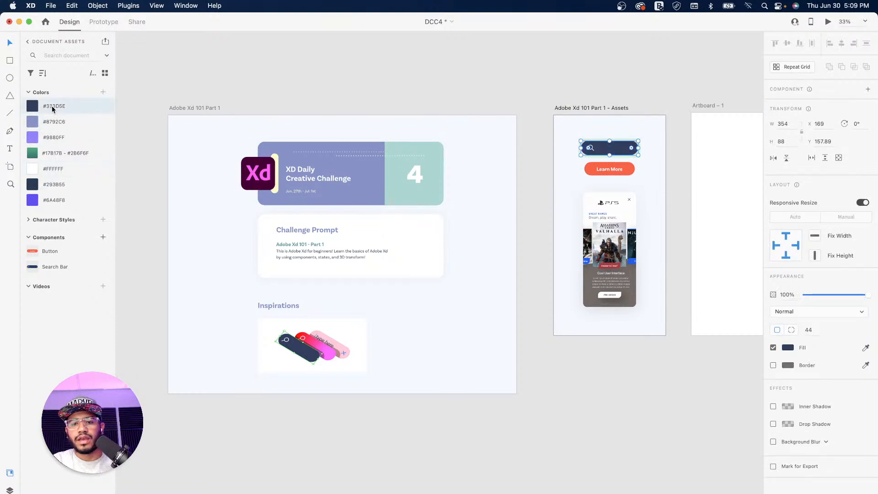
click(501, 80)
Step: Place a copy of the Inspirations picture in the upper-left area of Artboard – 1, at about X 54, Y 119
drag(653, 141, 519, 175)
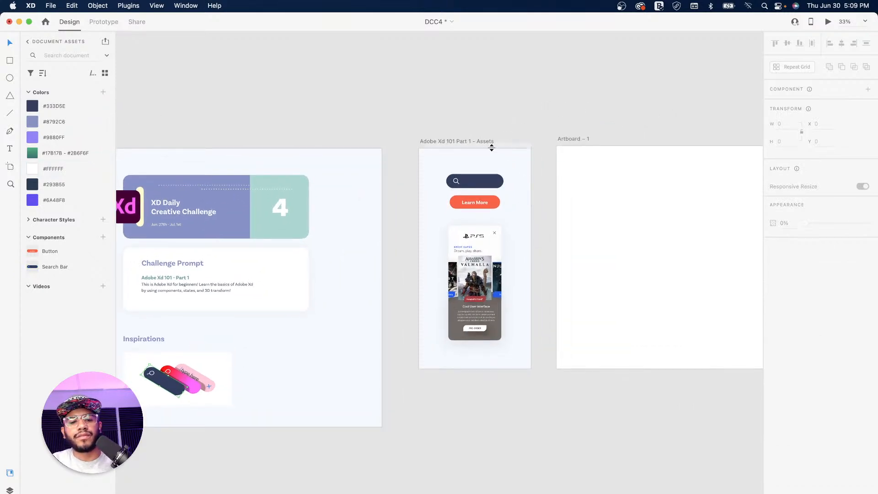
drag(202, 373, 630, 184)
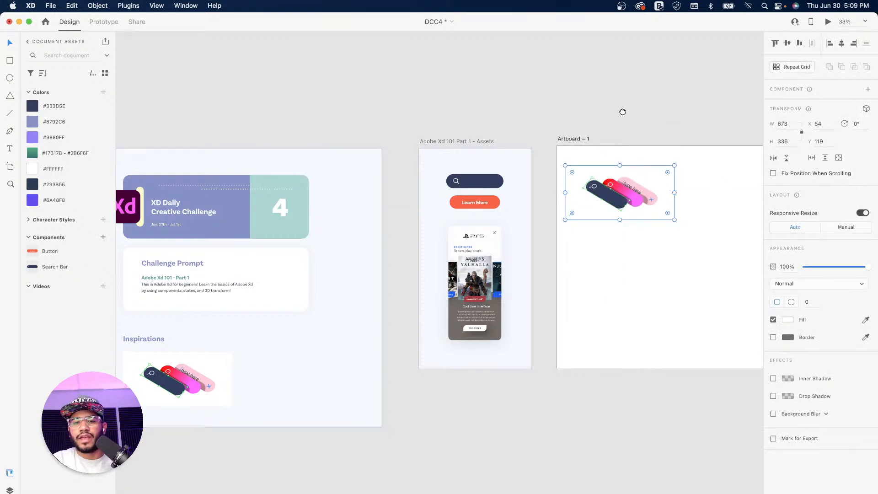
drag(623, 112, 433, 106)
Step: Delete the Search Bar component from the document assets and place a copy of the search bar below the picture on Artboard – 1
click(283, 172)
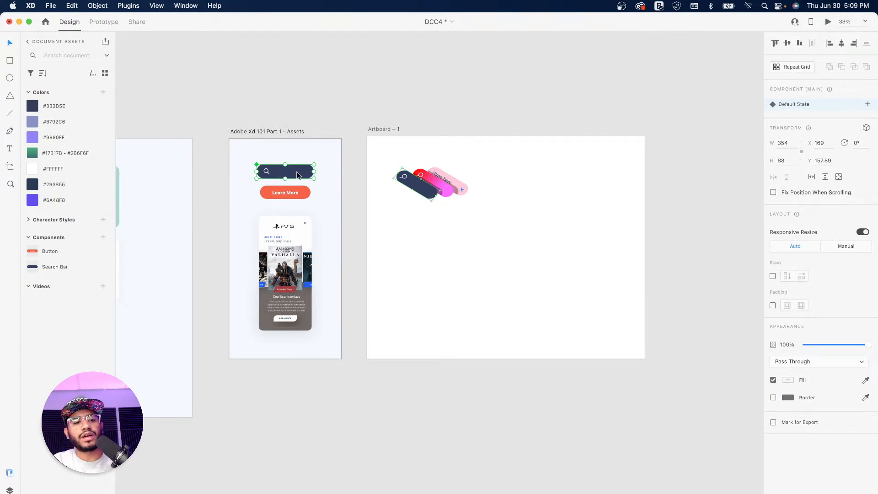
right_click(82, 268)
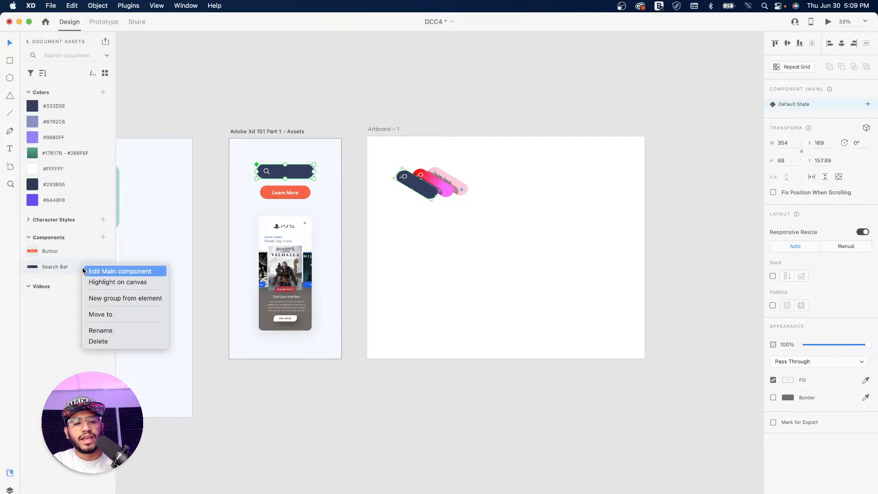
click(97, 341)
drag(293, 172, 424, 232)
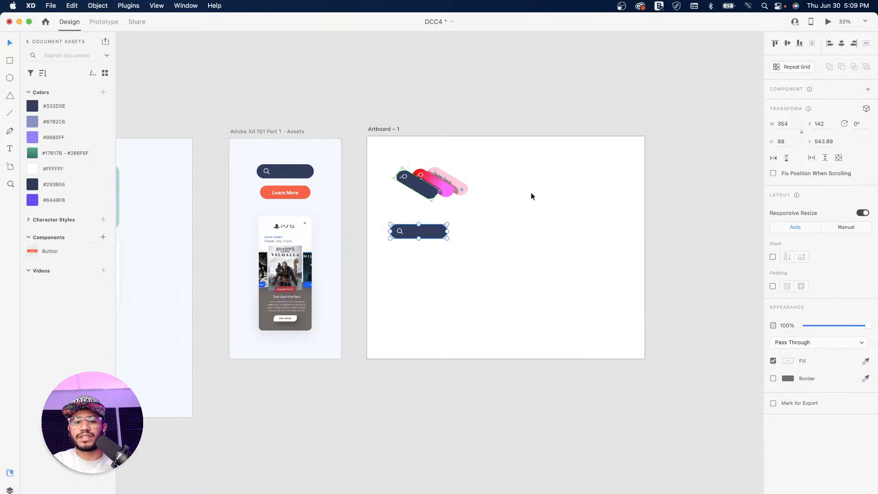
Step: Move the inspiration picture and the search bar copy toward the artboard's middle, centering the search bar under the picture at about X 681.5, Y 628.89
key(super+equal)
key(super+equal)
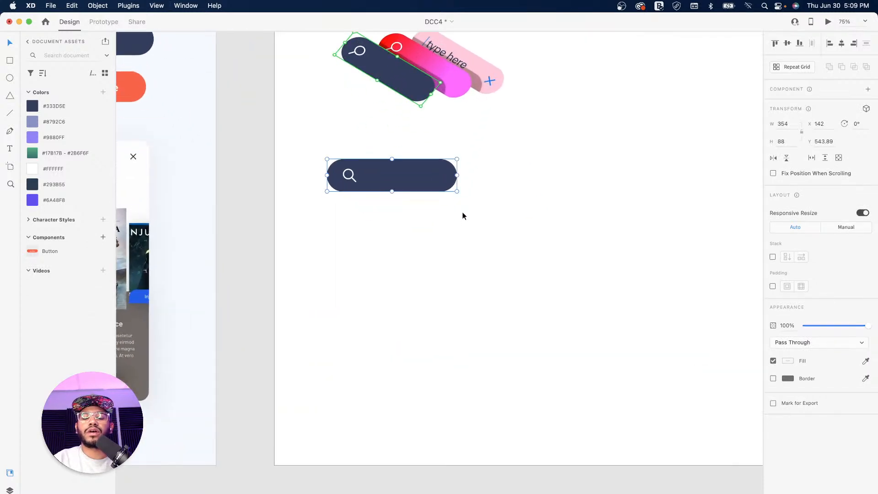
drag(453, 193, 347, 242)
drag(337, 319, 170, 104)
drag(220, 163, 387, 192)
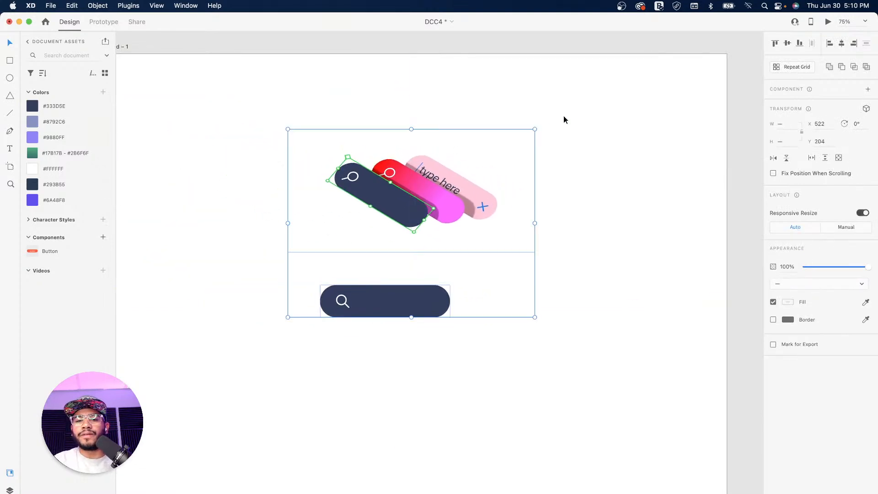
click(562, 117)
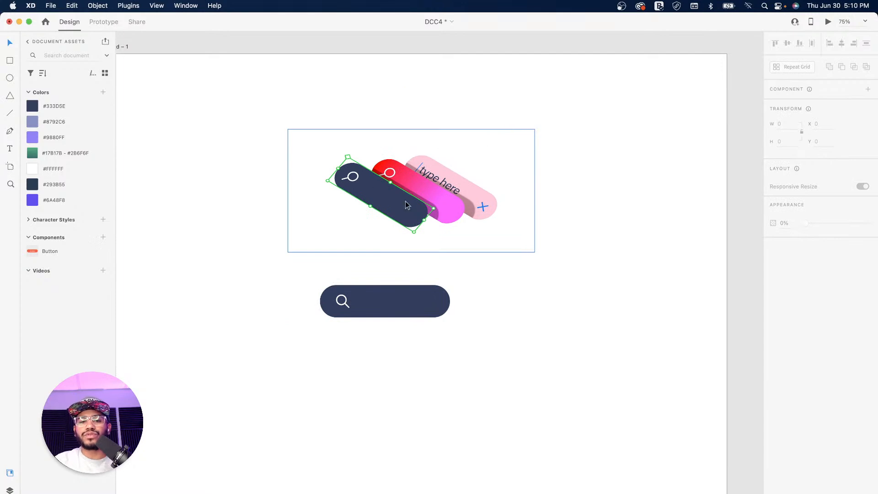
drag(527, 243, 508, 198)
drag(496, 278, 516, 308)
drag(379, 287, 408, 285)
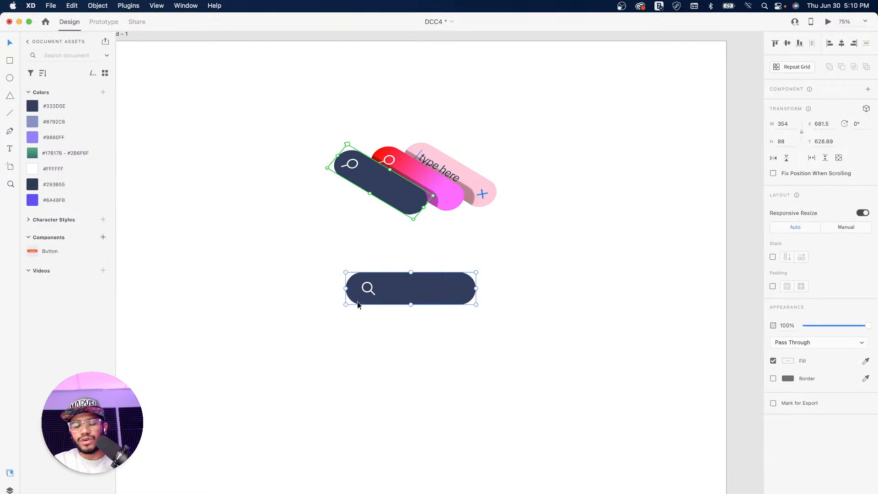
Step: Turn the search bar copy on Artboard – 1 into a component and add a Hover State to it, keeping the default state name
right_click(386, 284)
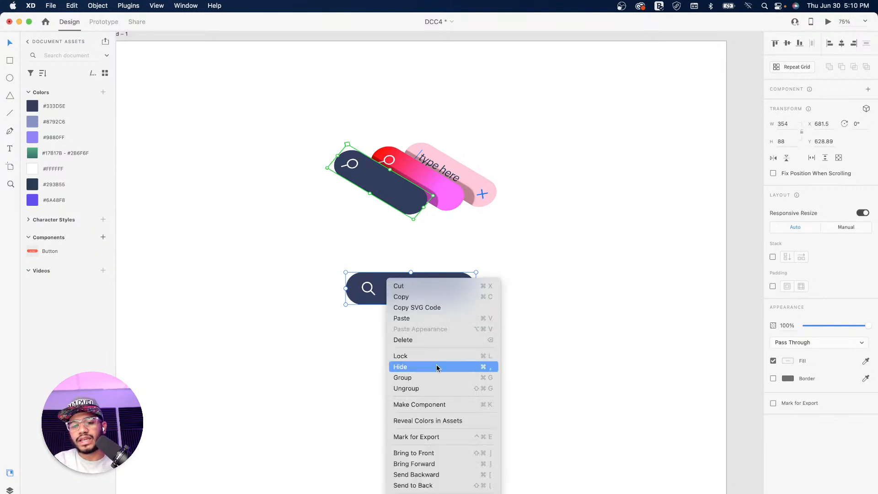
click(419, 404)
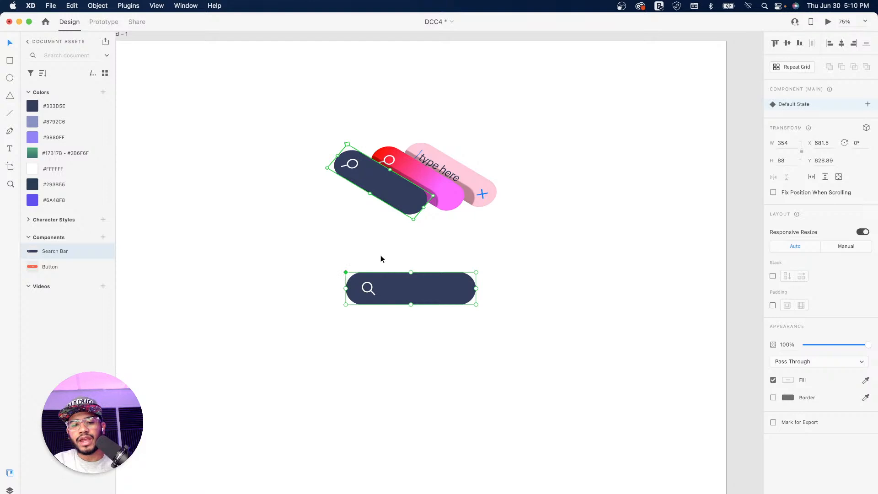
drag(480, 256, 425, 275)
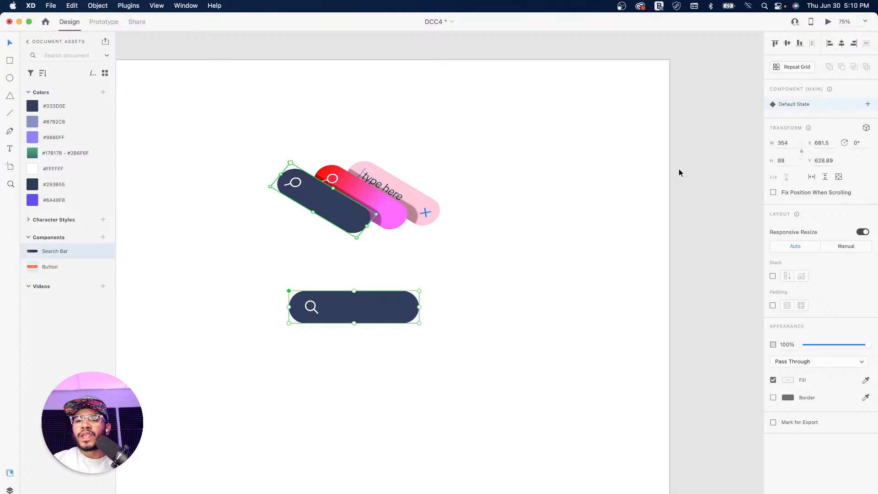
click(868, 105)
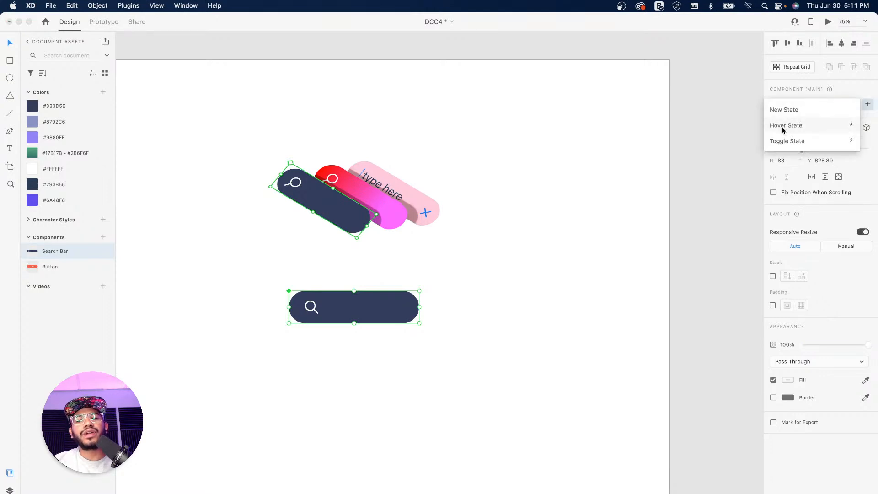
click(799, 128)
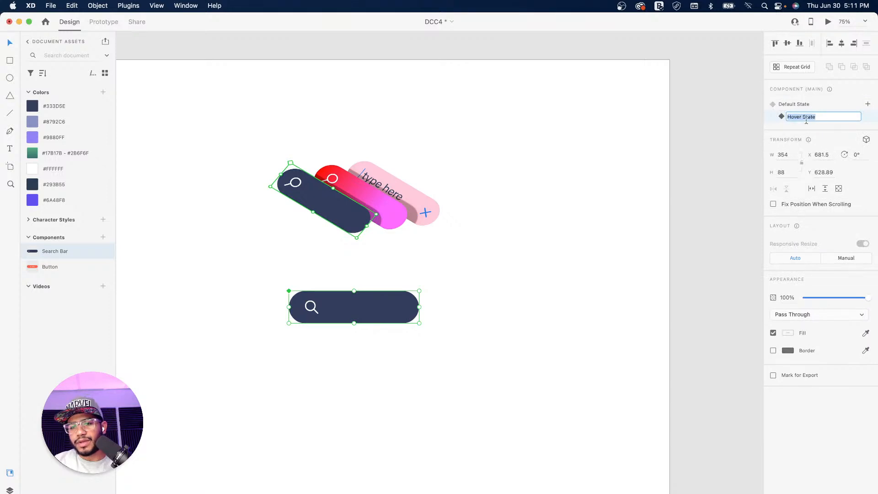
key(Return)
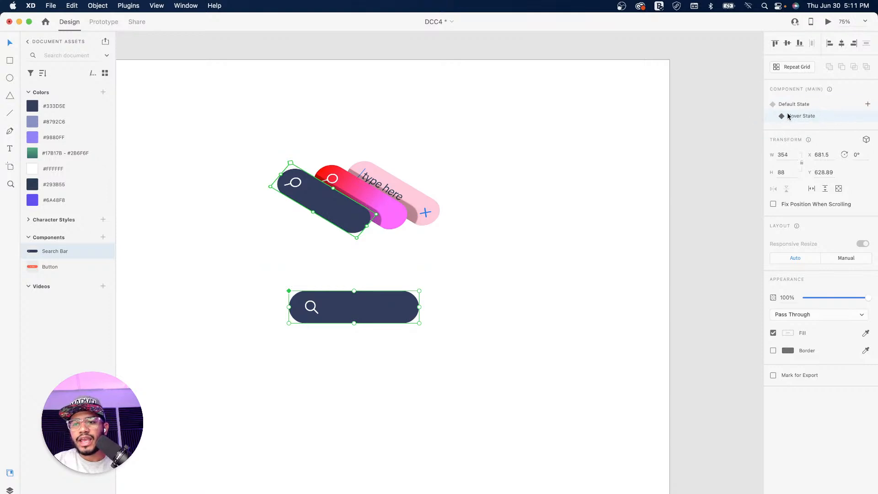
Step: In the search bar's Hover State, give the background a linear gradient fill running diagonally from its upper right to its lower left
click(804, 105)
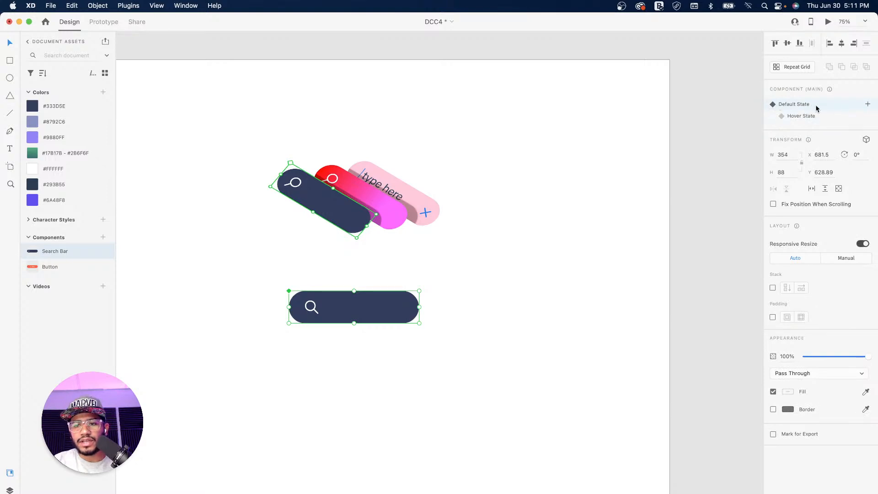
click(827, 118)
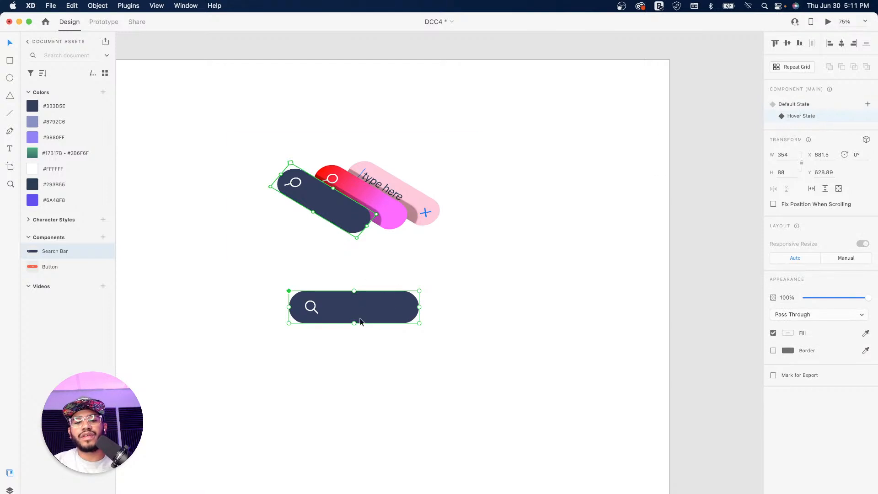
double_click(404, 310)
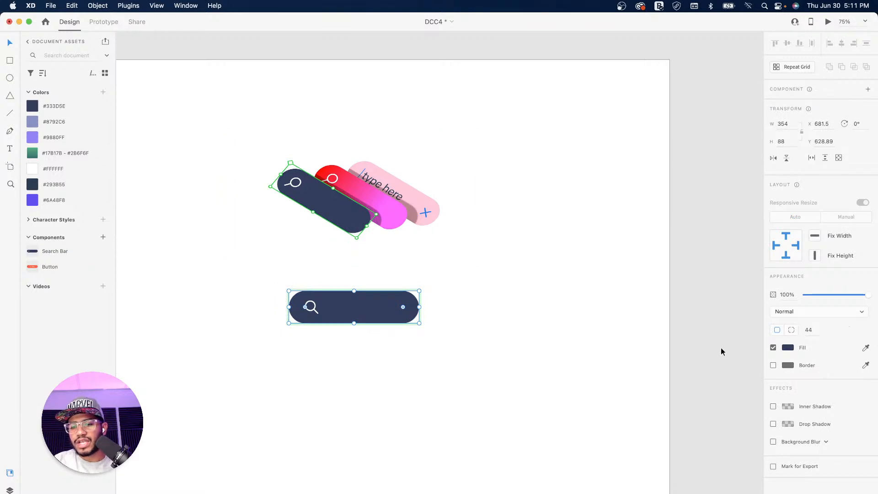
click(788, 348)
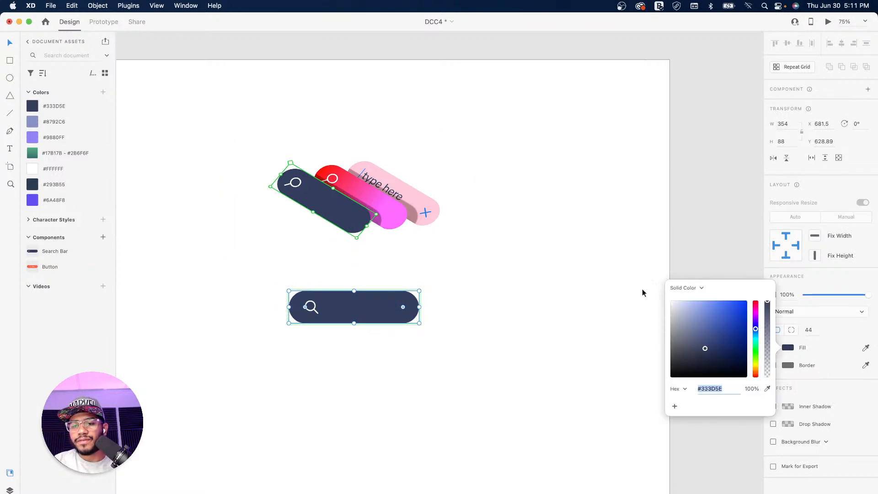
click(690, 289)
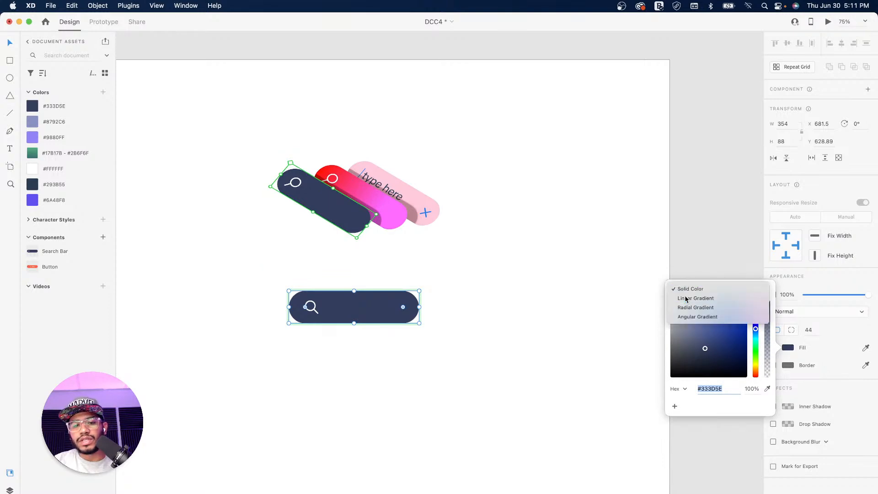
click(689, 296)
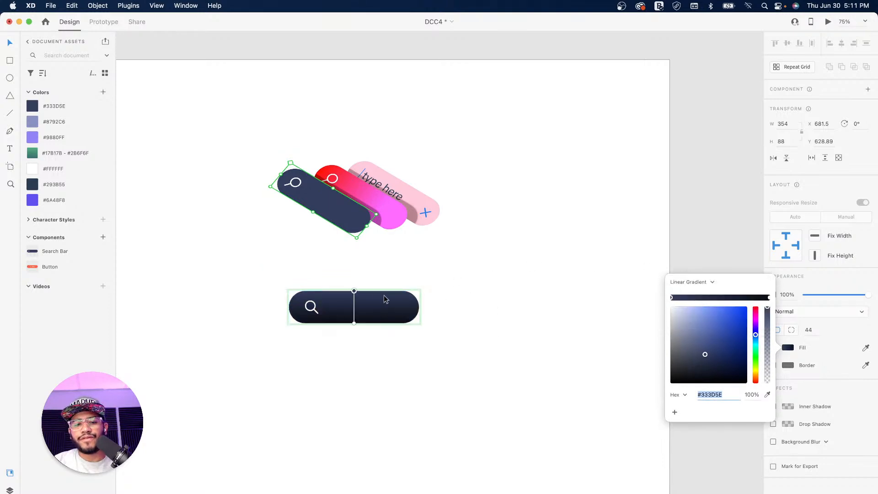
drag(354, 290, 388, 284)
drag(353, 322, 319, 344)
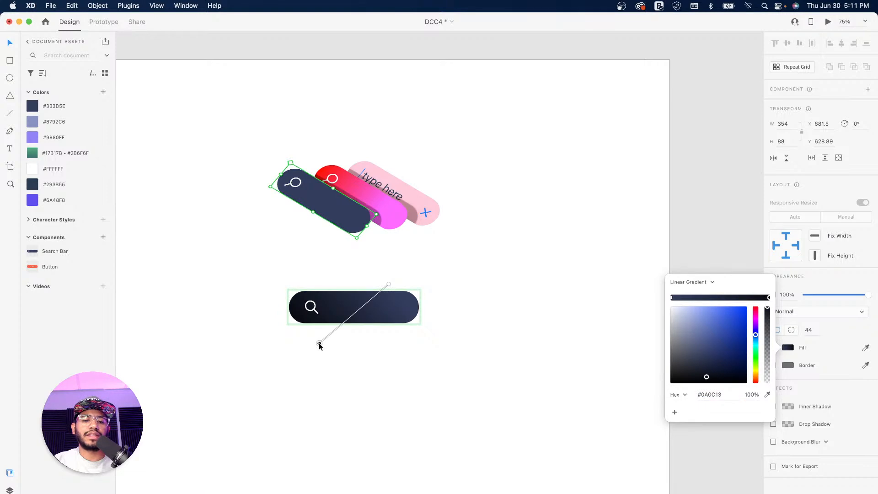
Step: Set the gradient's upper-right color stop to the pink #FE6BFF sampled from the middle bar in the inspiration picture
click(389, 284)
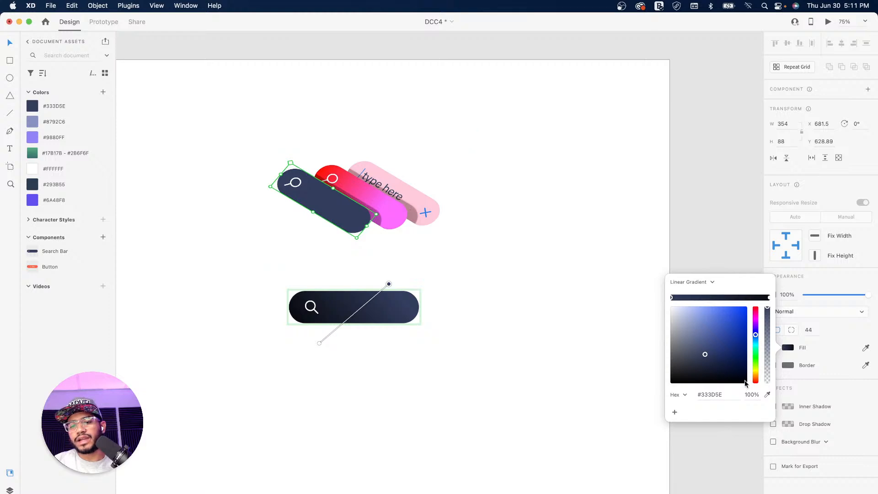
click(768, 396)
click(401, 211)
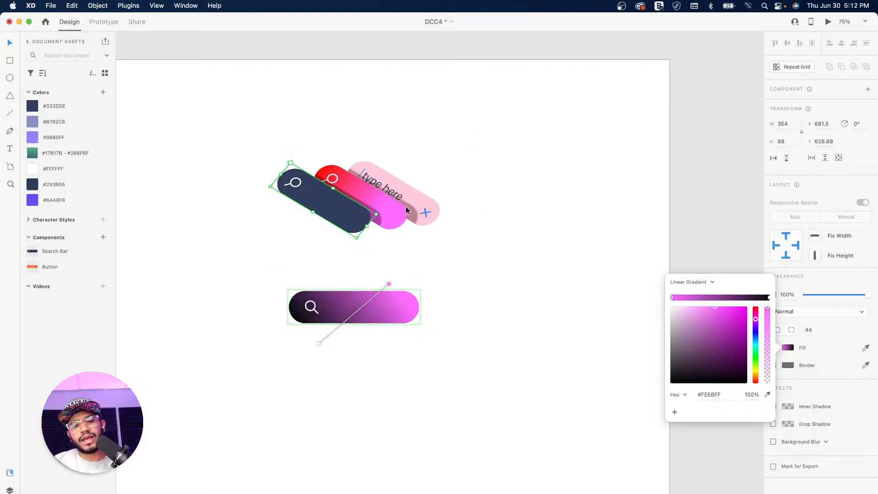
Step: Set the gradient's lower-left color stop to red #FD140A sampled from the inspiration picture's middle bar, and extend the gradient line farther beyond the search bar
click(769, 298)
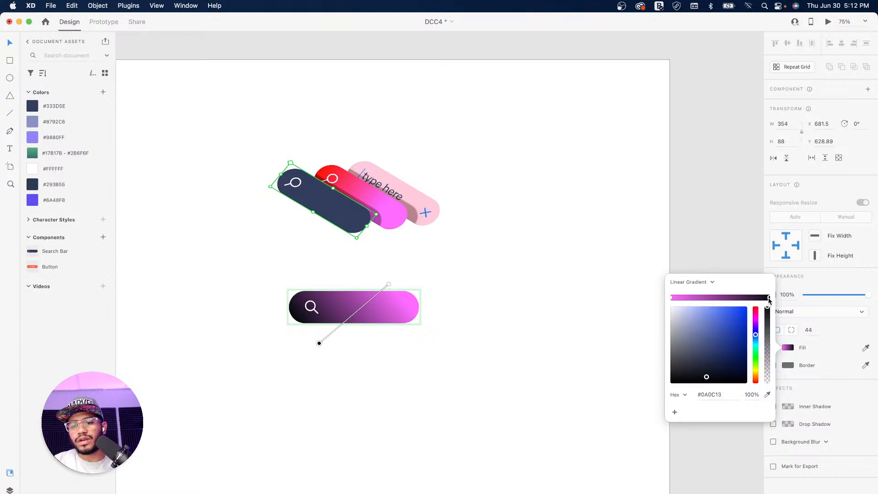
click(768, 395)
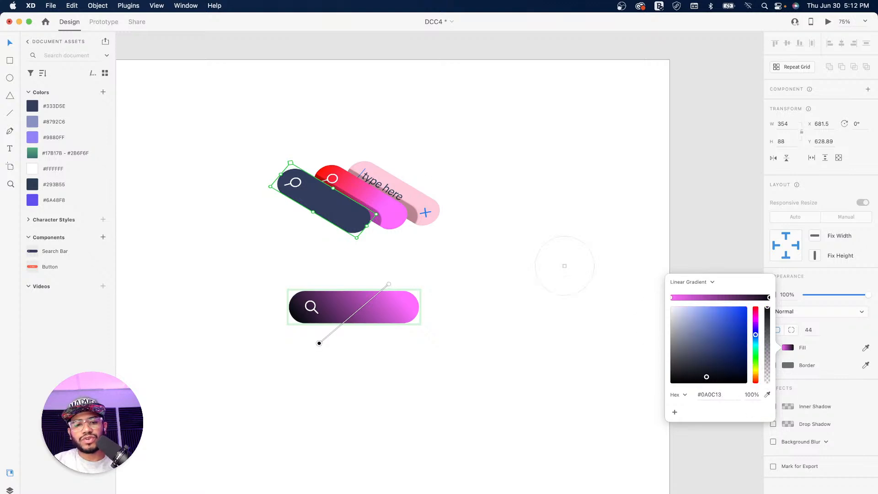
click(320, 171)
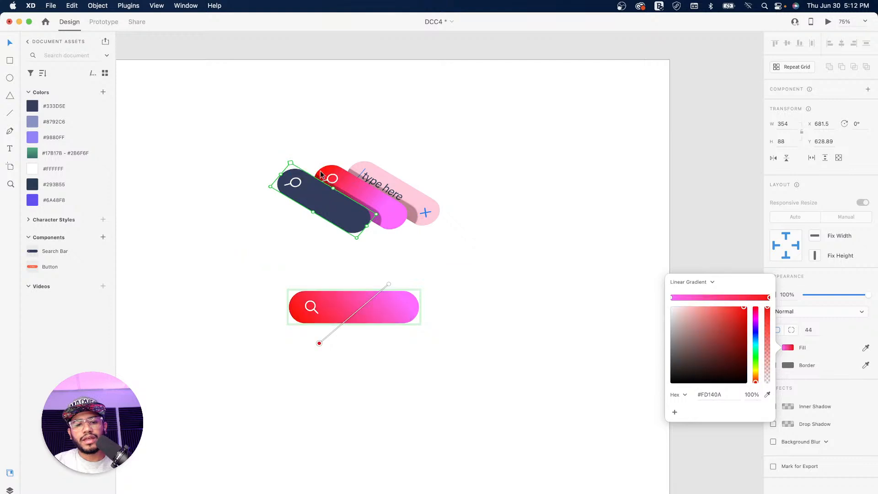
drag(387, 285, 397, 274)
drag(319, 344, 299, 372)
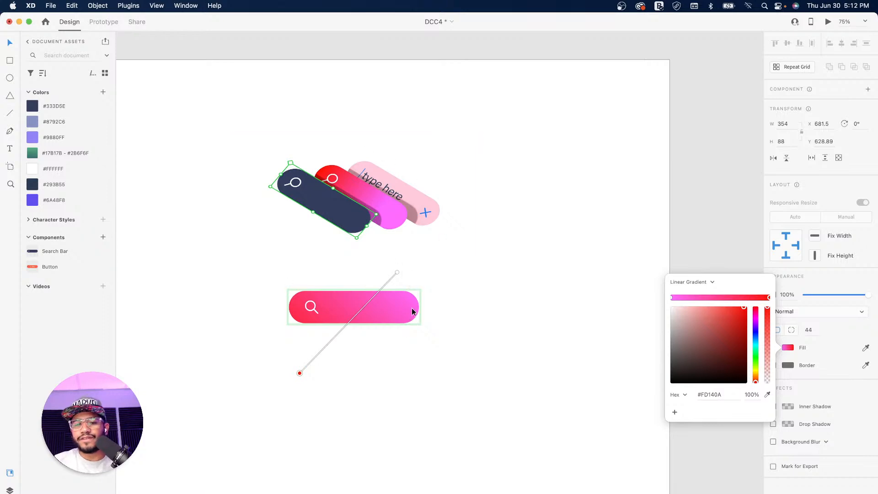
click(469, 268)
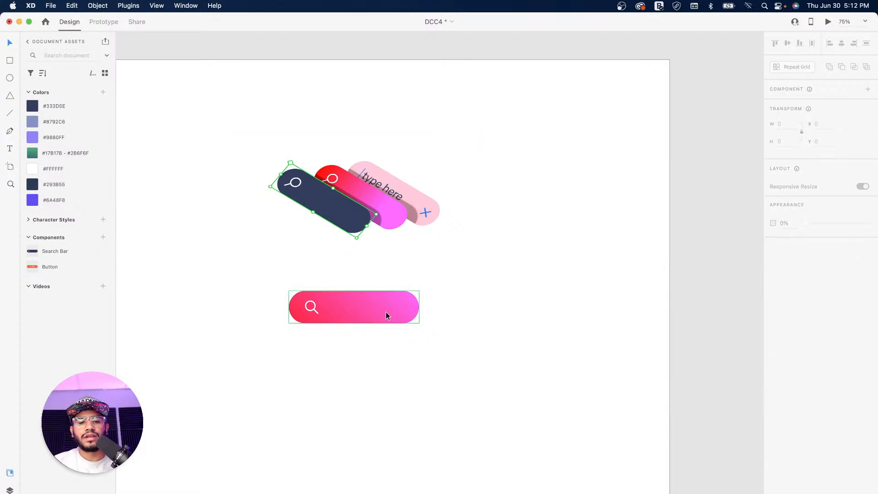
Step: In the Hover State, move the search icon to the right end of the bar, at about X 955.36, Y 654.74
double_click(314, 309)
drag(314, 309, 385, 311)
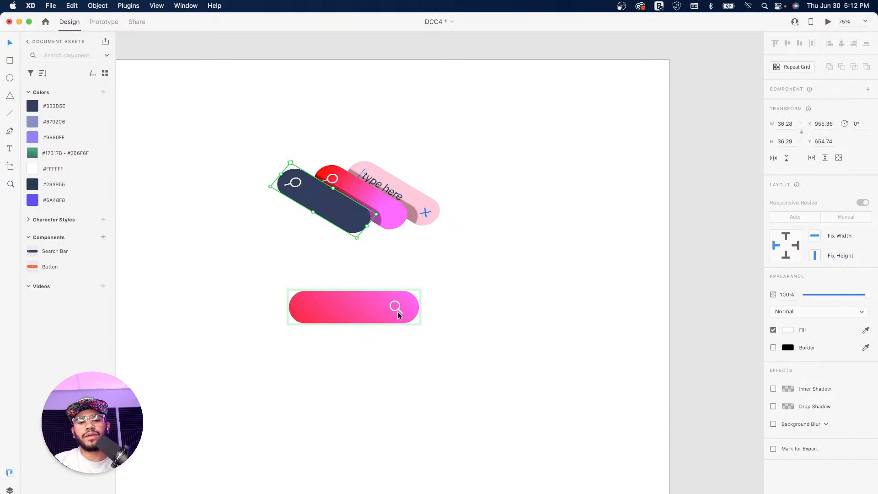
click(458, 300)
drag(366, 284, 387, 290)
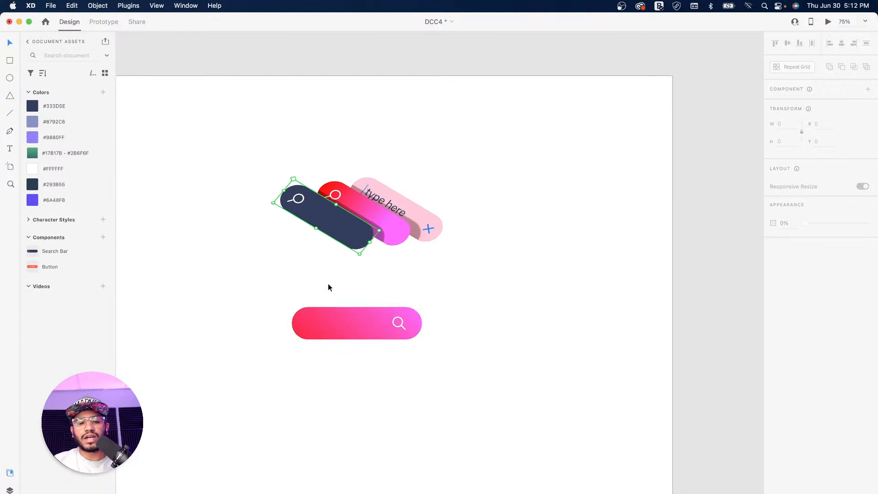
Step: Return the search bar component to its Default State and test its hover effect in the preview
click(359, 340)
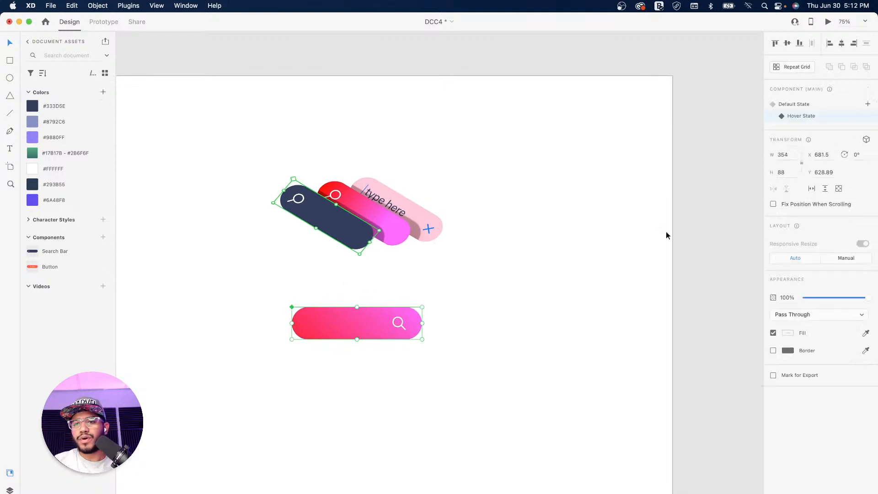
click(787, 105)
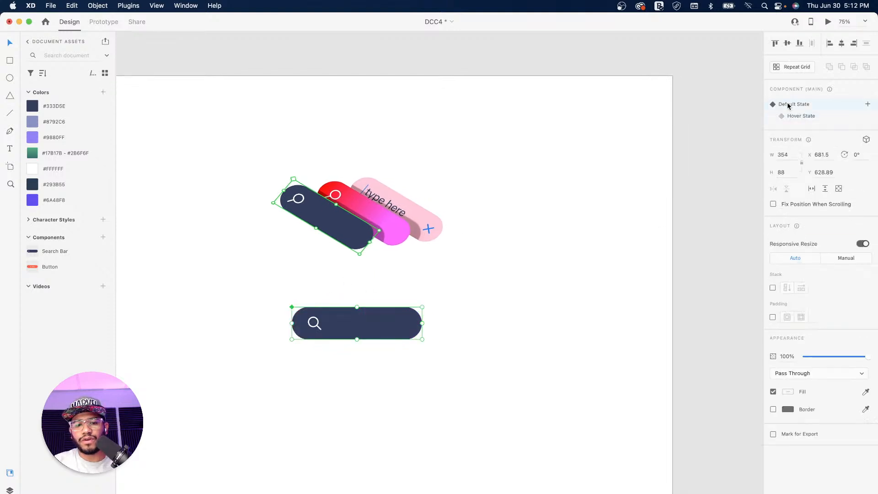
click(828, 23)
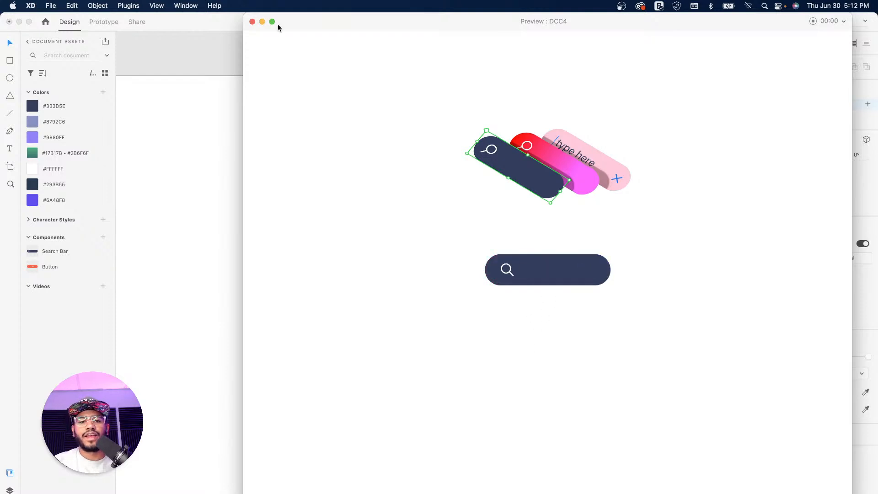
click(252, 22)
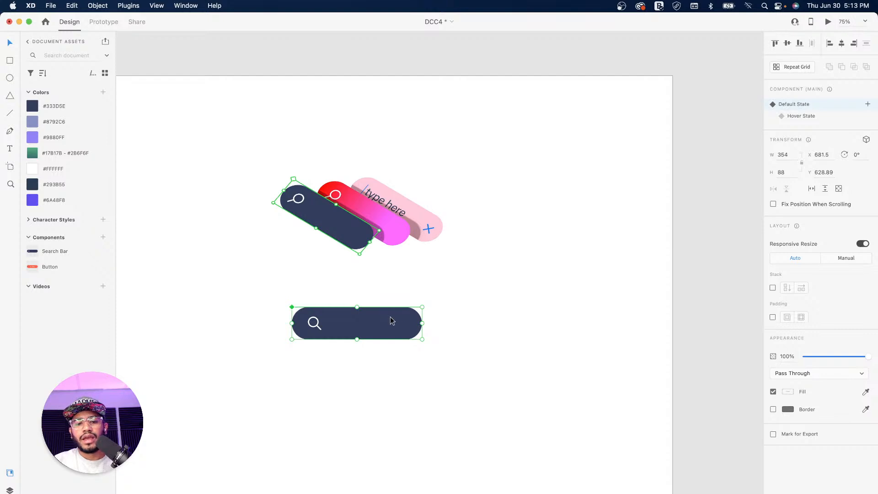
Step: Add a new state named Clicked to the search bar component
click(868, 105)
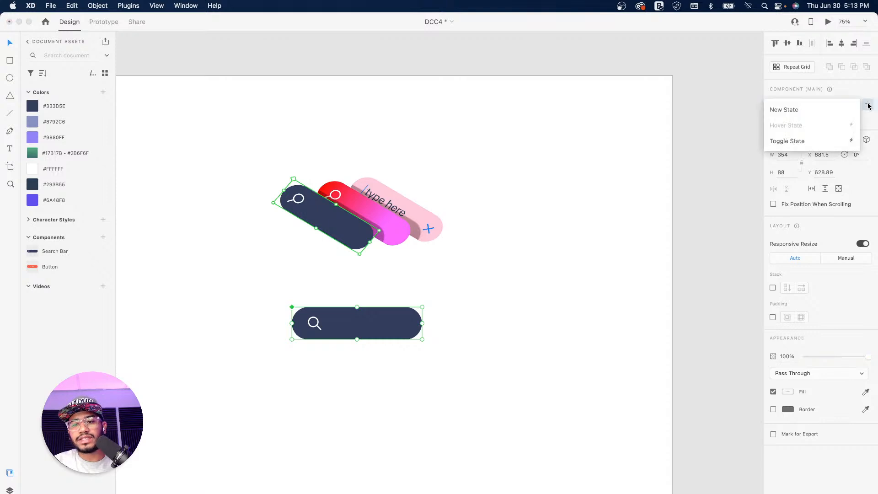
click(790, 110)
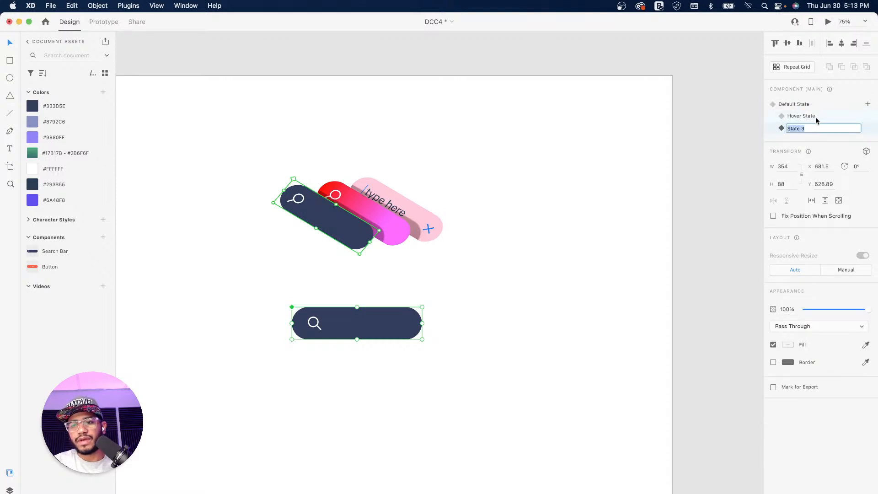
text(Clicked)
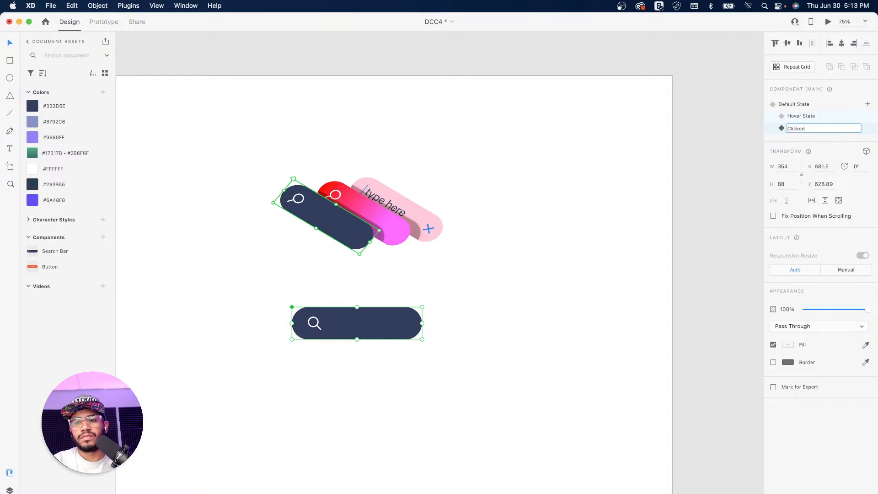
key(Return)
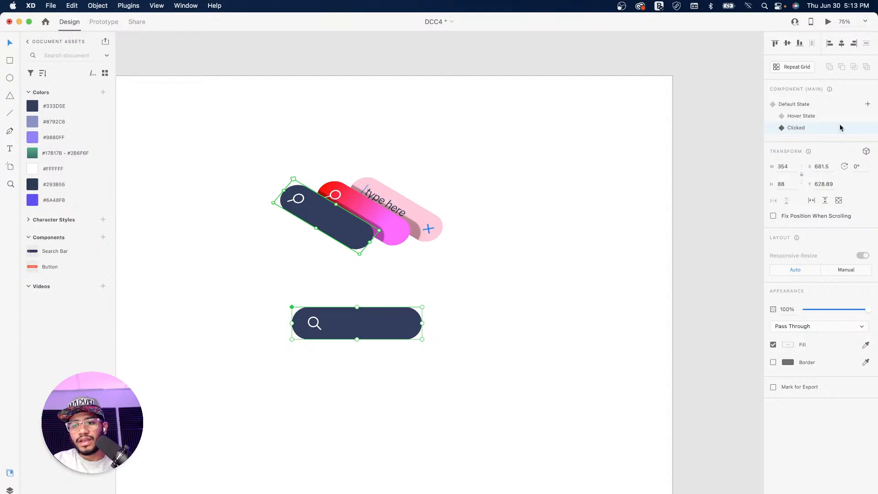
Step: In the Clicked state, fill the search bar background with the light pink #FECBDC sampled from the inspiration picture's rear bar
double_click(407, 323)
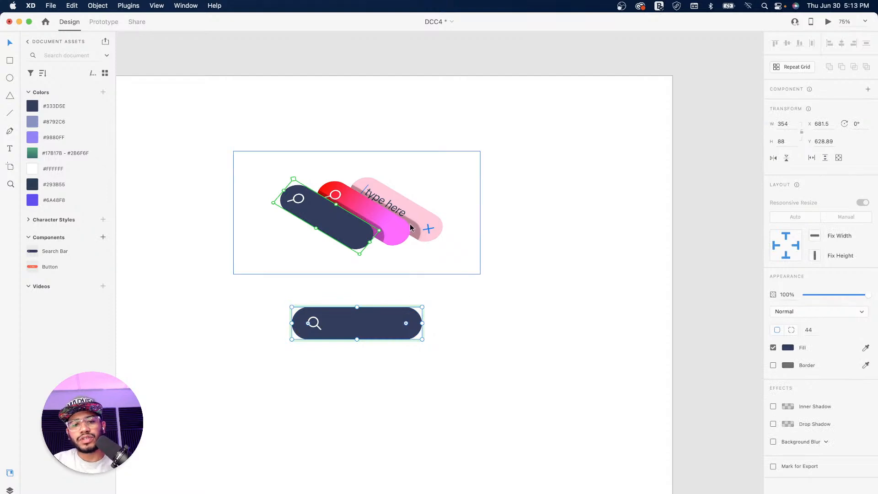
key(i)
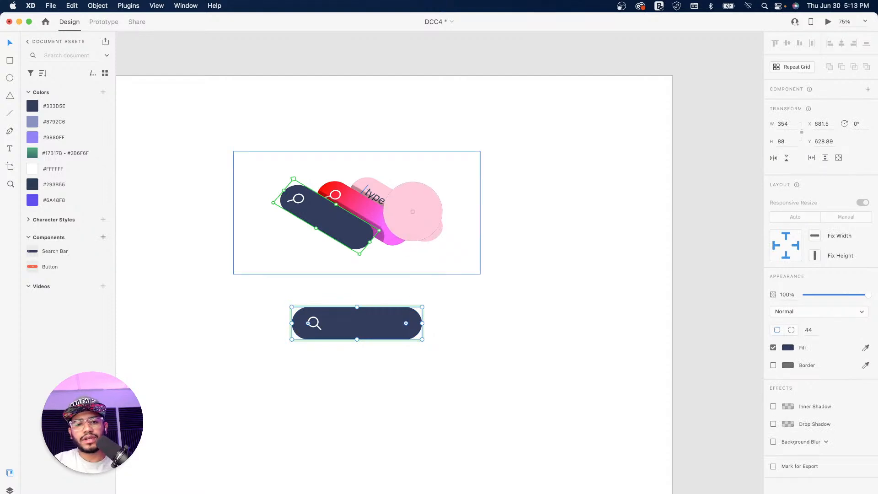
click(412, 214)
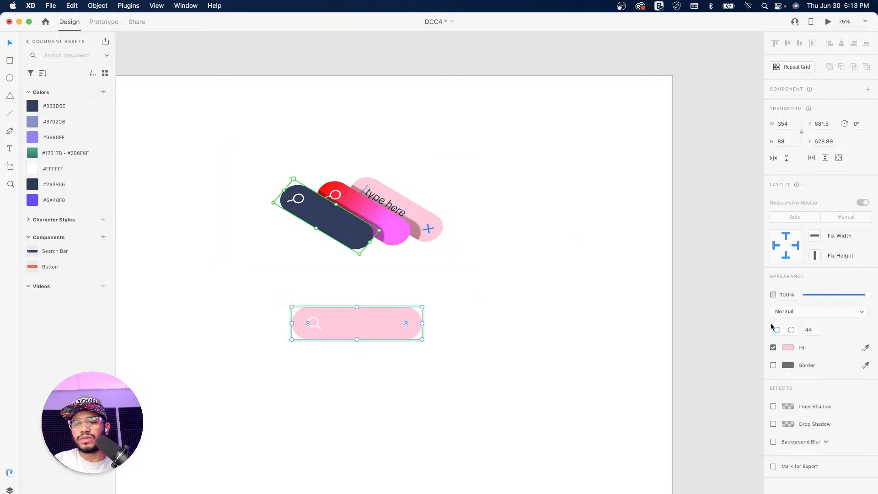
Step: Change the Clicked background's fill to a linear gradient running diagonally from beyond its upper right to beyond its lower left
click(787, 349)
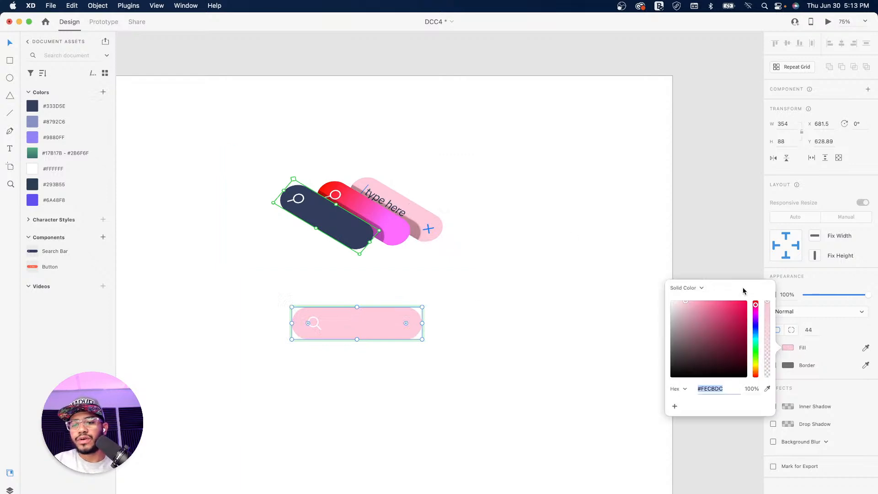
click(691, 288)
click(695, 299)
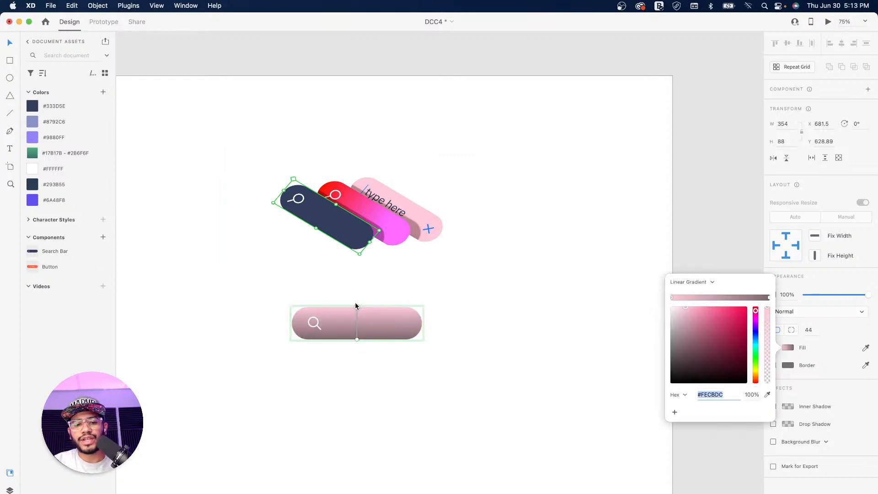
drag(357, 307, 389, 300)
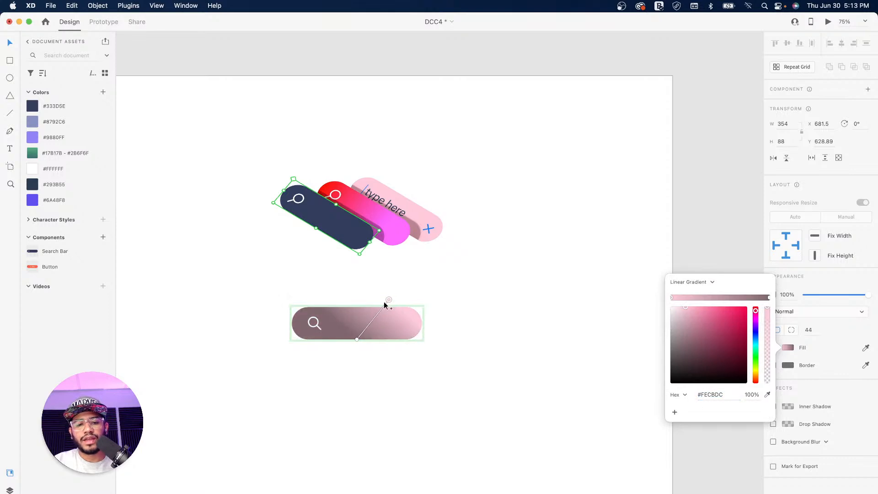
drag(356, 341, 318, 377)
drag(388, 300, 402, 293)
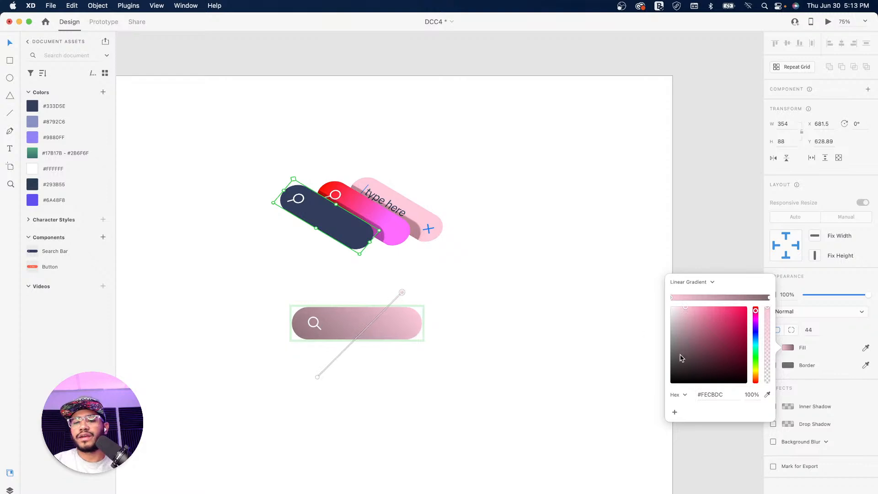
Step: Set the gradient's lower-left color stop to the light pink sampled from the rear bar, darkened slightly to #F5BBCE
click(770, 299)
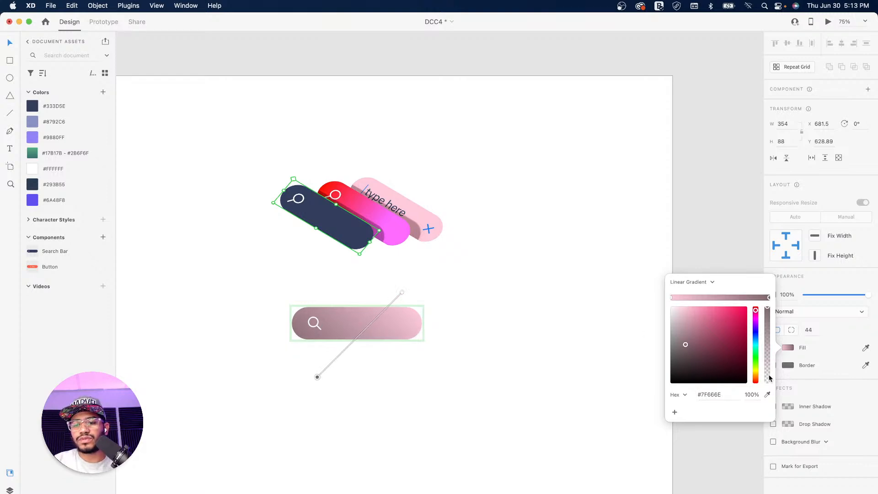
click(768, 394)
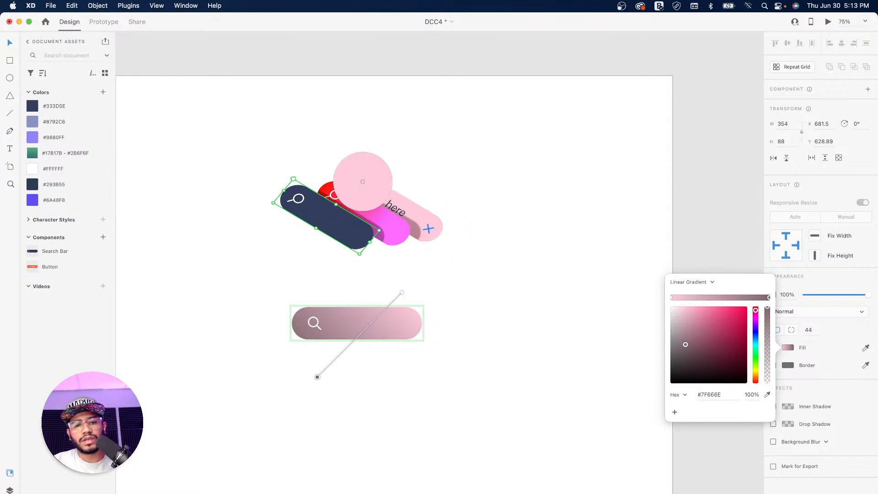
click(363, 181)
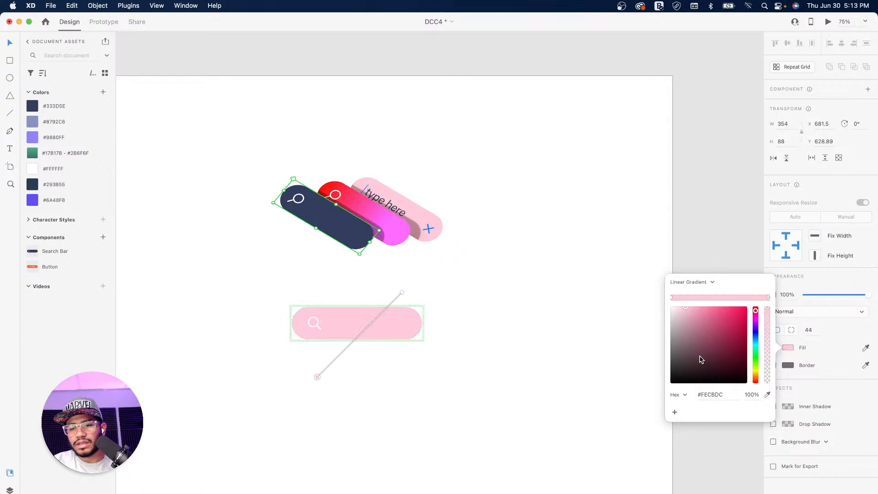
click(688, 308)
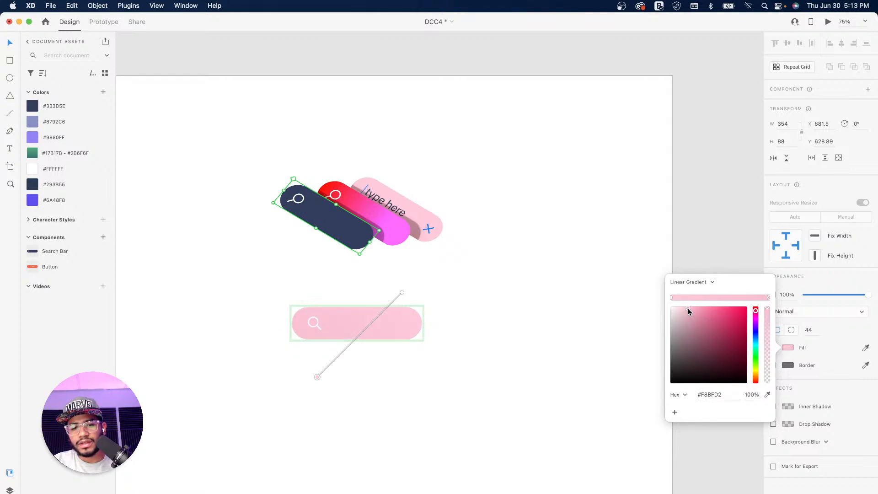
click(687, 308)
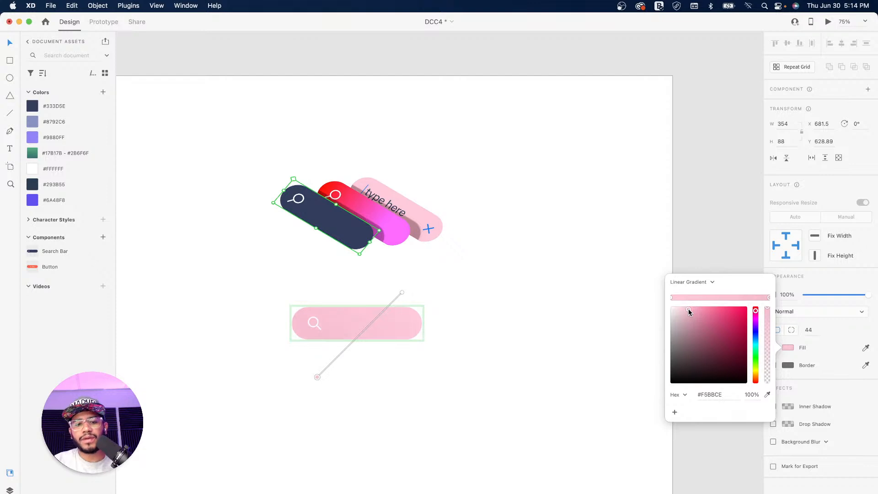
Step: Shorten and steepen the Clicked background's gradient line, and lighten its upper color stop to #FDD8E4
drag(402, 292, 378, 301)
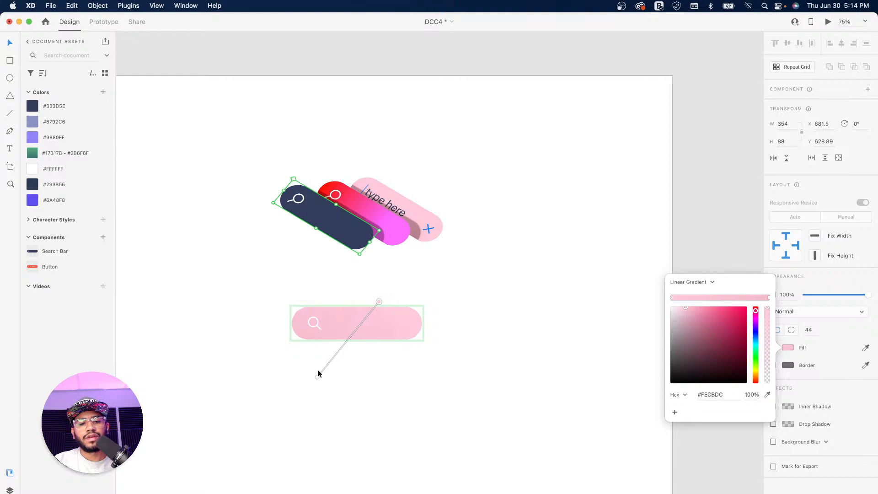
mouse_move(317, 377)
mouse_down()
mouse_move(333, 353)
mouse_move(320, 363)
mouse_up()
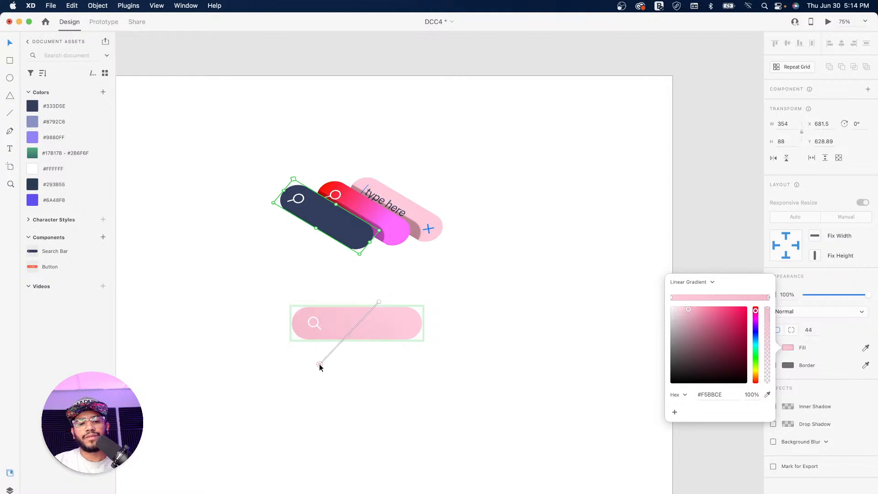
mouse_move(378, 302)
mouse_down()
mouse_move(393, 290)
mouse_move(356, 301)
mouse_move(363, 299)
mouse_up()
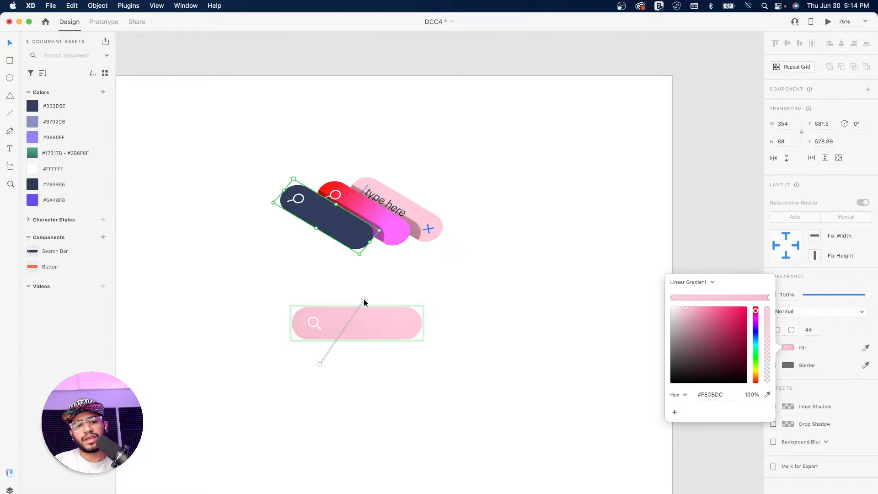
click(682, 306)
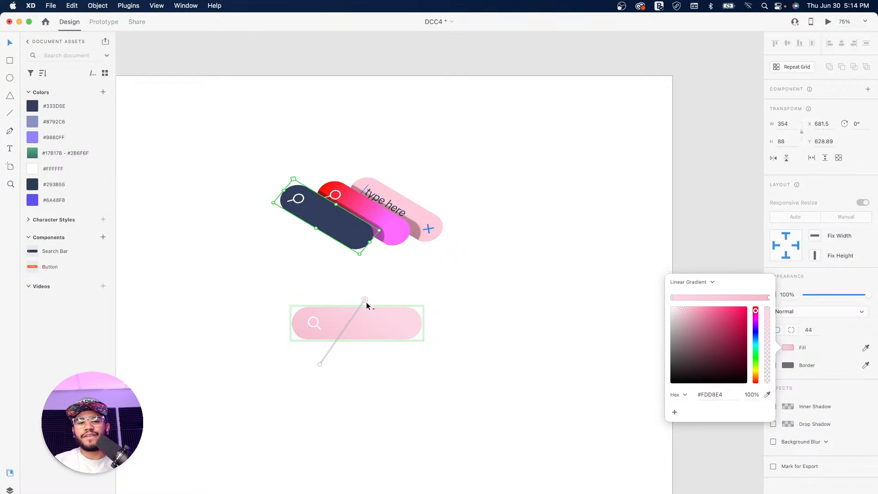
Step: Replace the search icon in the Clicked state with the text "Type here" inside the pink bar
click(316, 325)
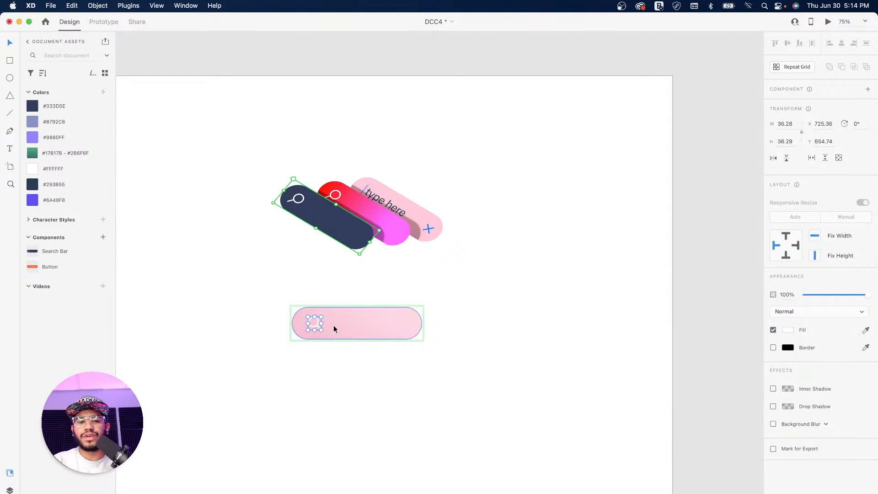
key(BackSpace)
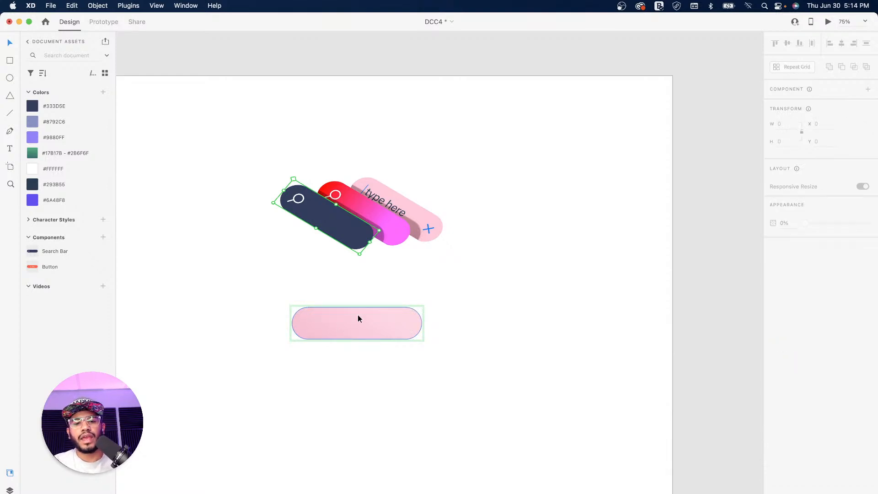
key(t)
click(374, 325)
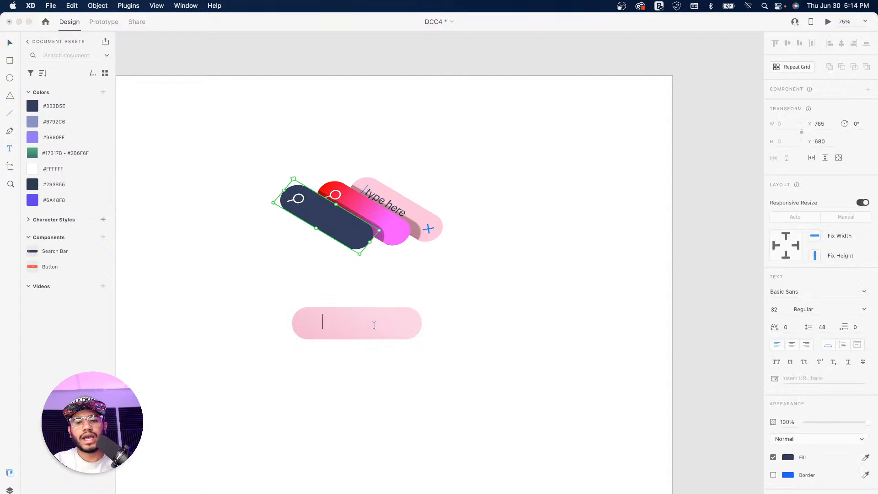
text(Type here)
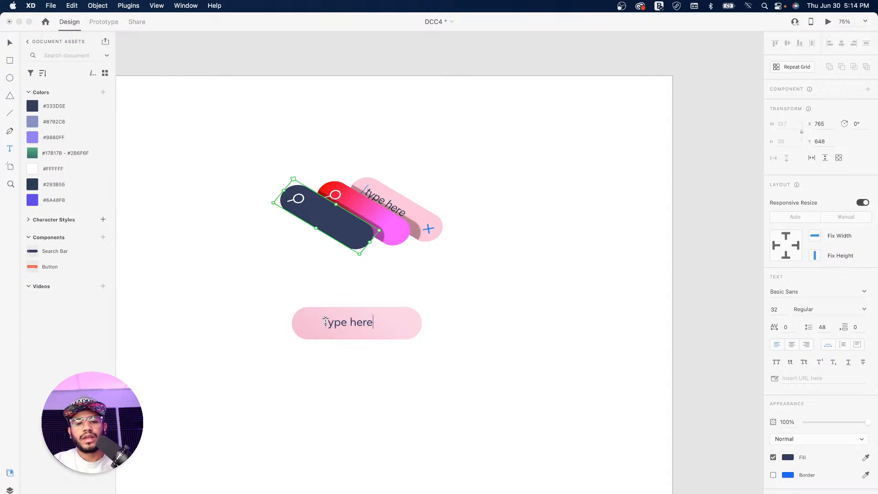
Step: Change the capital T of the Clicked state's label to lowercase so it reads "type here"
drag(329, 321, 313, 317)
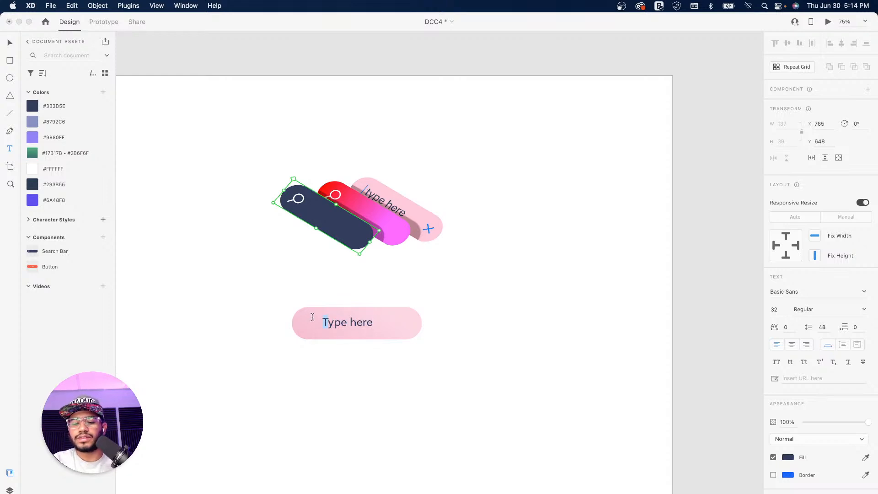
text(t)
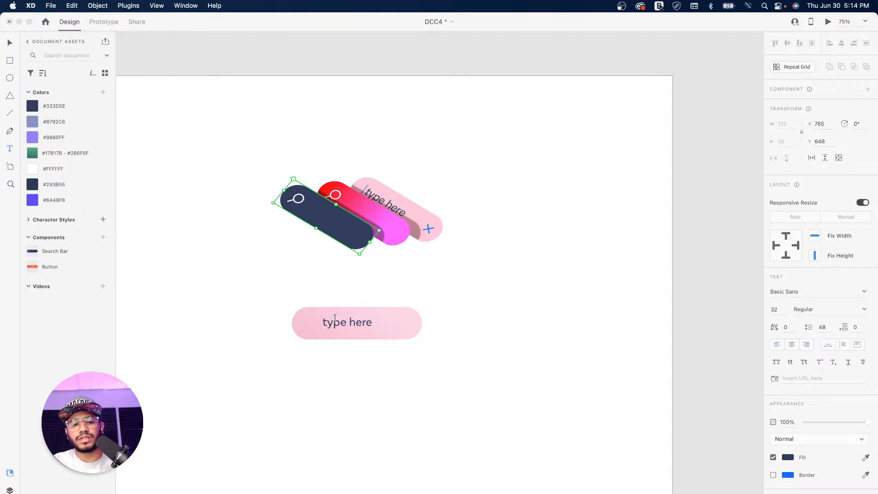
Step: Color the "type here" text with the navy sampled from the picture's front bar and shift it toward the pink bar's left end
key(super+a)
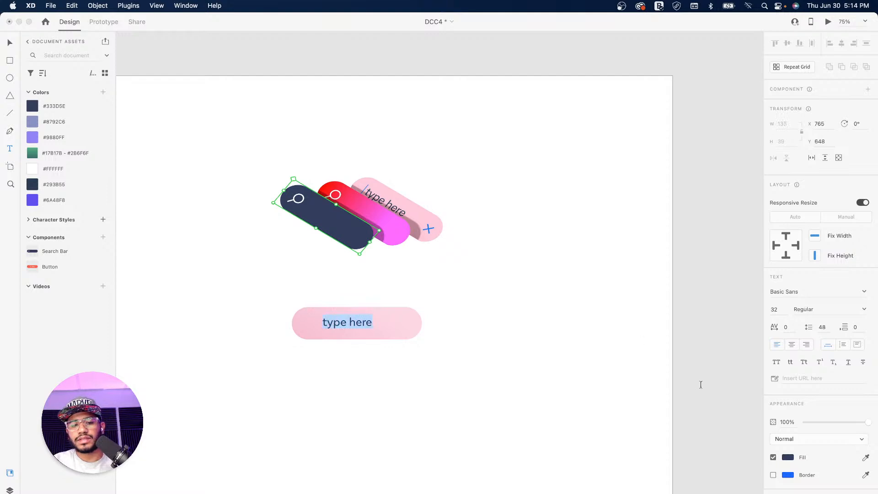
click(866, 458)
click(333, 235)
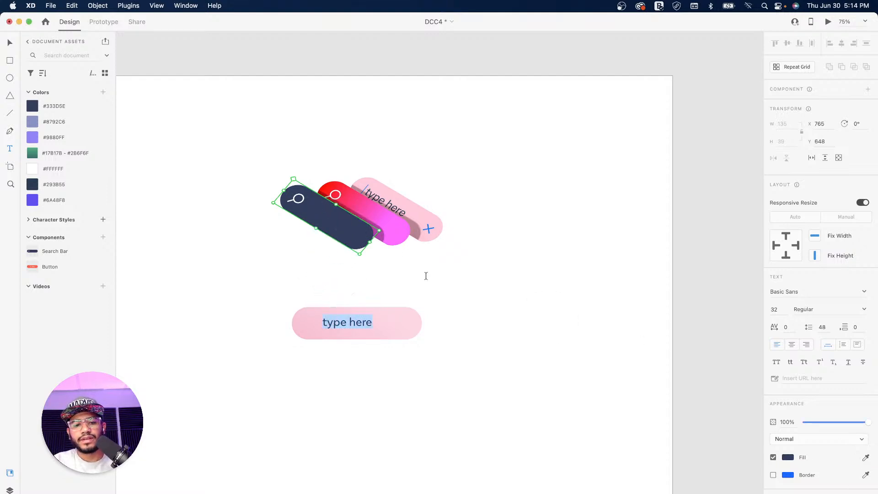
key(Escape)
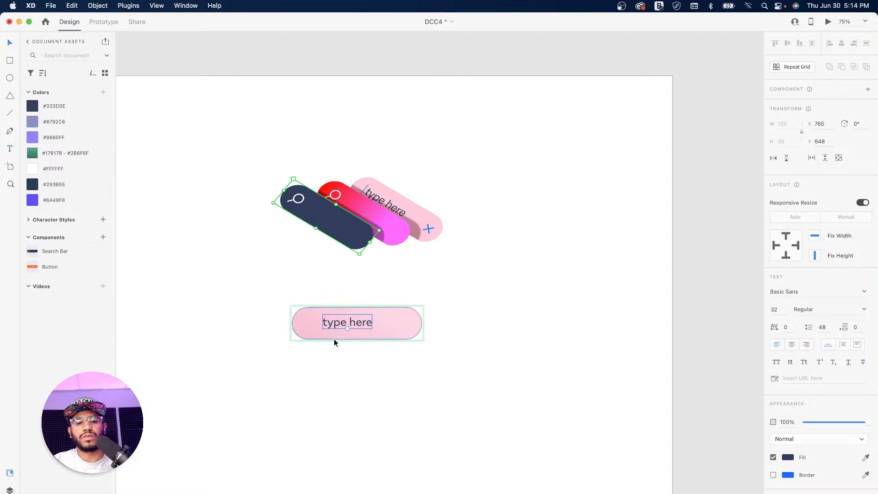
drag(334, 326, 321, 327)
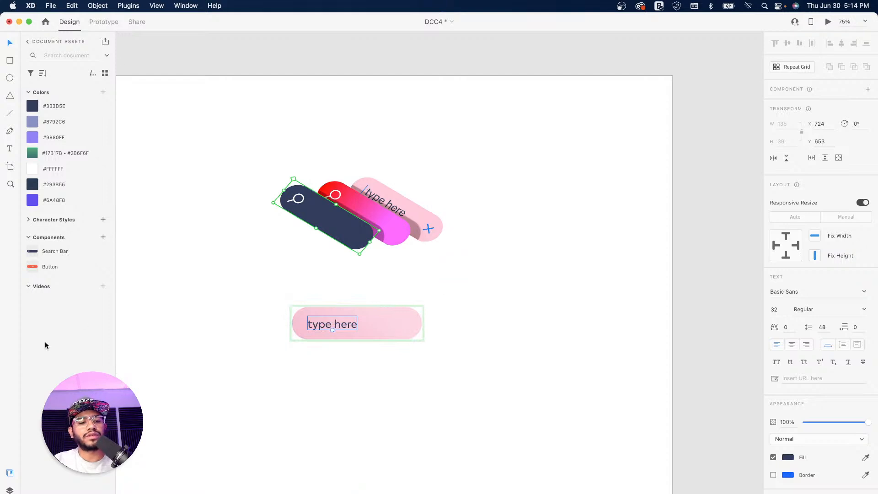
Step: Find "close" in the Icons 4 Design plugin and insert the ios-close-circle-outline icon at size 36 into the Clicked state
click(132, 4)
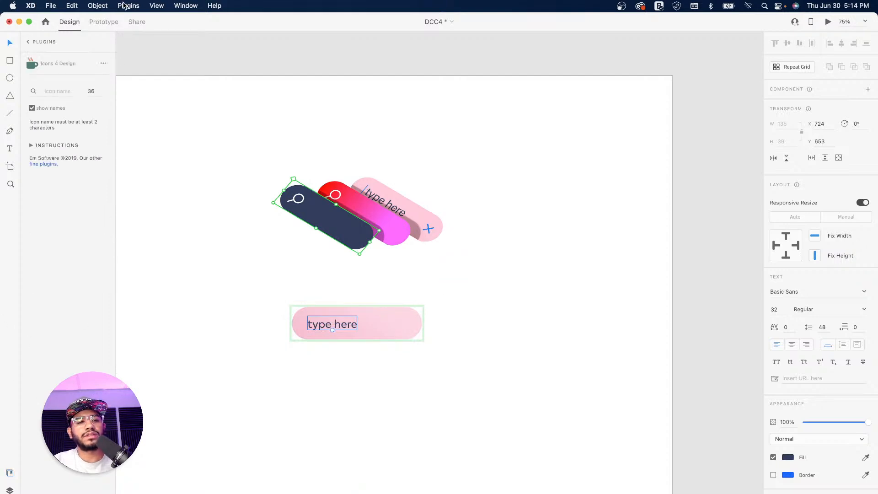
click(56, 93)
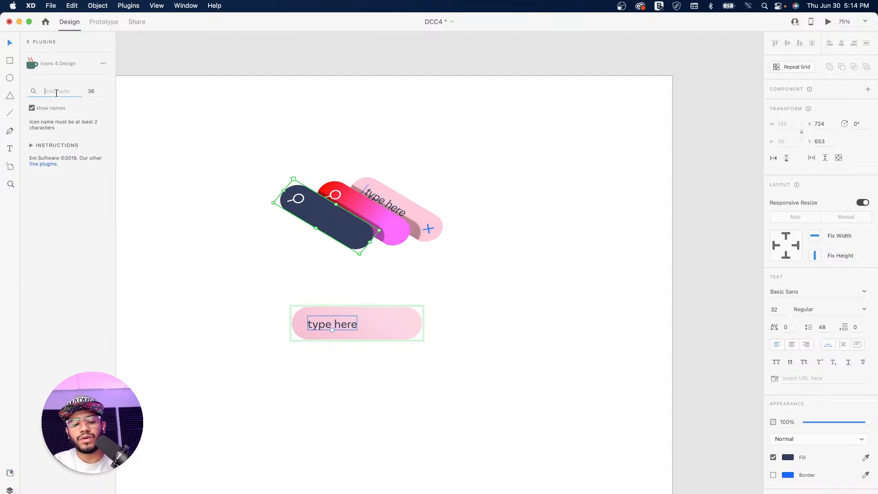
text(close)
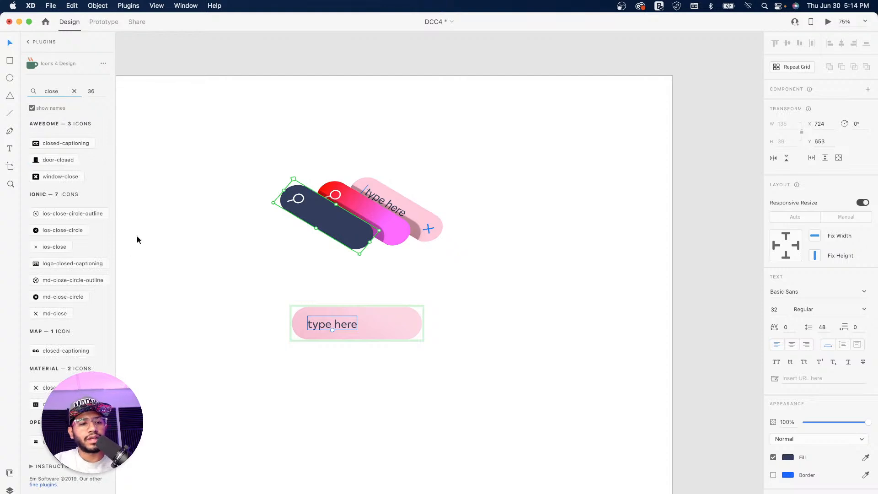
click(46, 215)
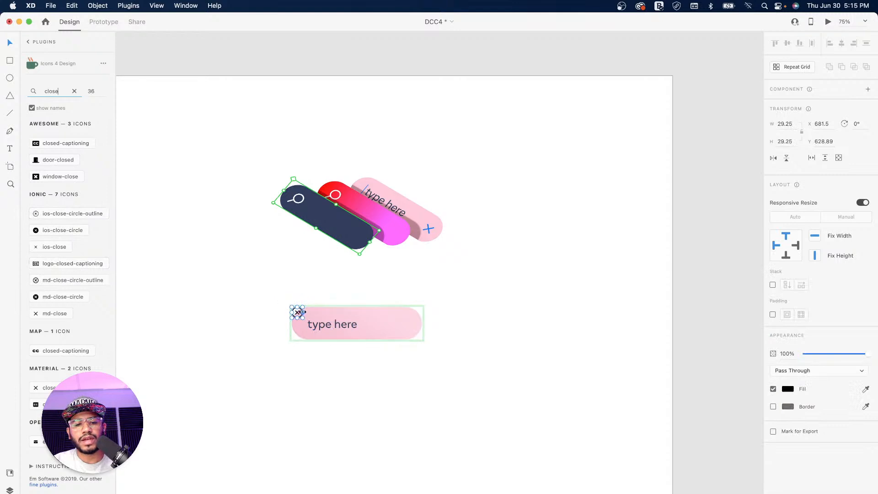
Step: Place the close icon near the pink bar's right end and fill it with the navy sampled from the "type here" text
click(299, 315)
drag(299, 314, 402, 326)
key(super+z)
click(297, 313)
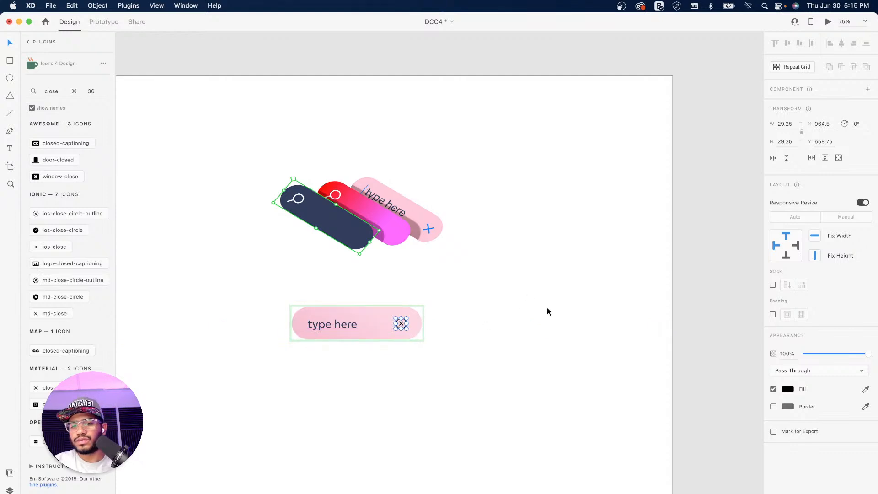
click(865, 389)
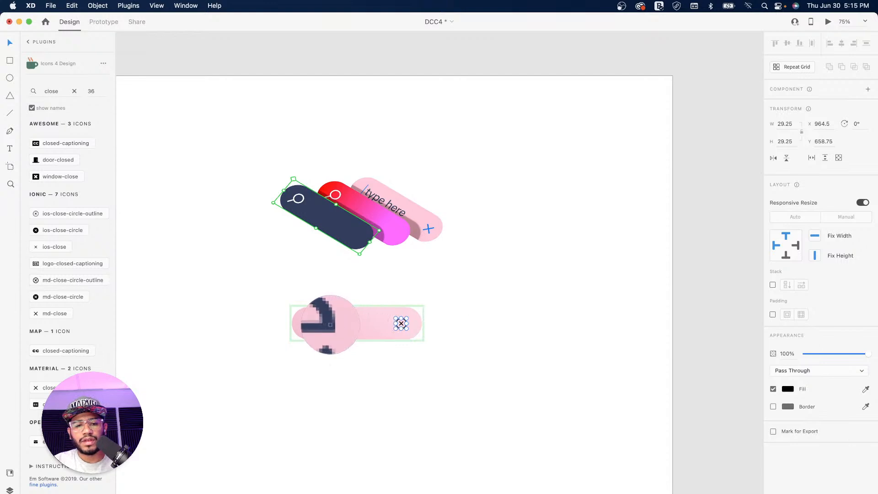
click(331, 325)
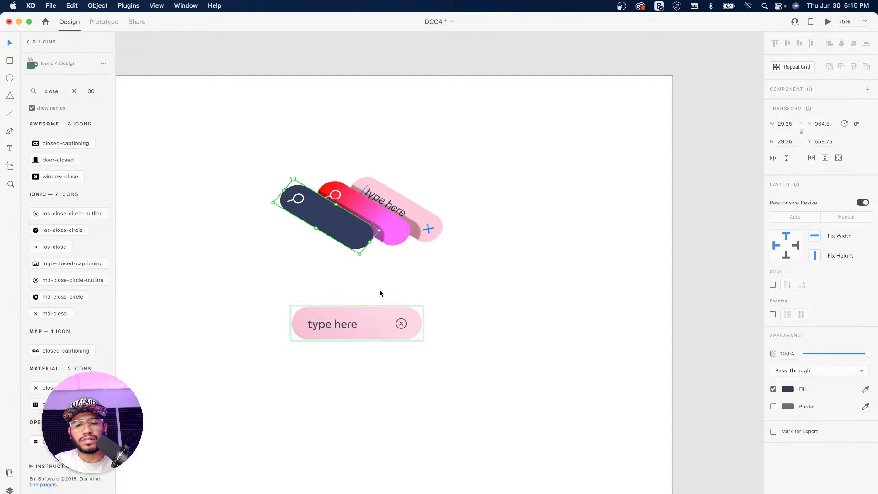
Step: Switch the search bar repeatedly between its Default, Hover and Clicked states to compare their appearance
click(529, 311)
click(333, 324)
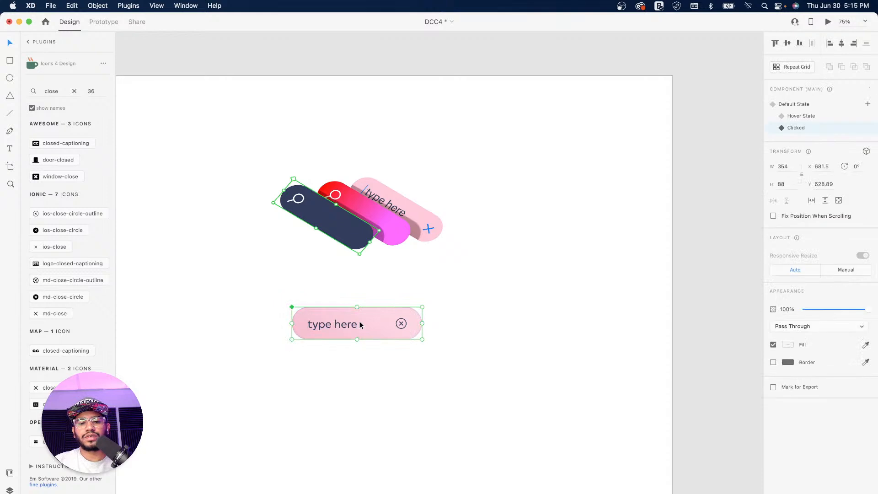
click(804, 117)
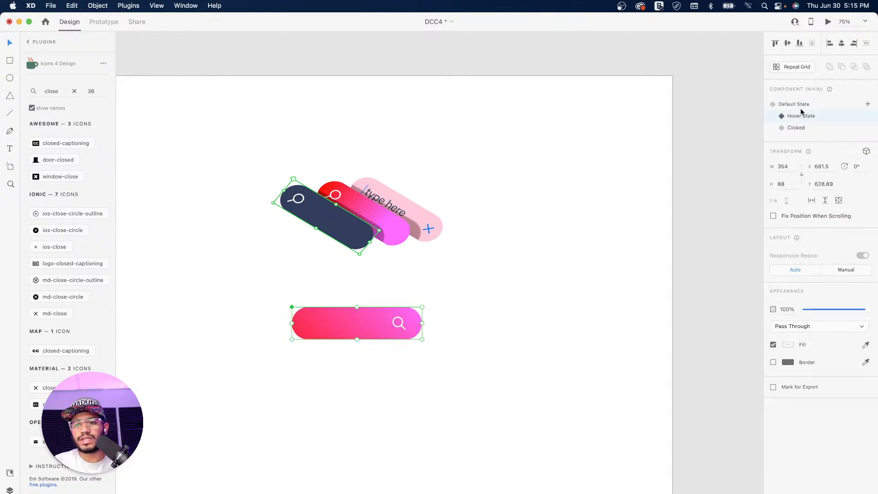
click(799, 106)
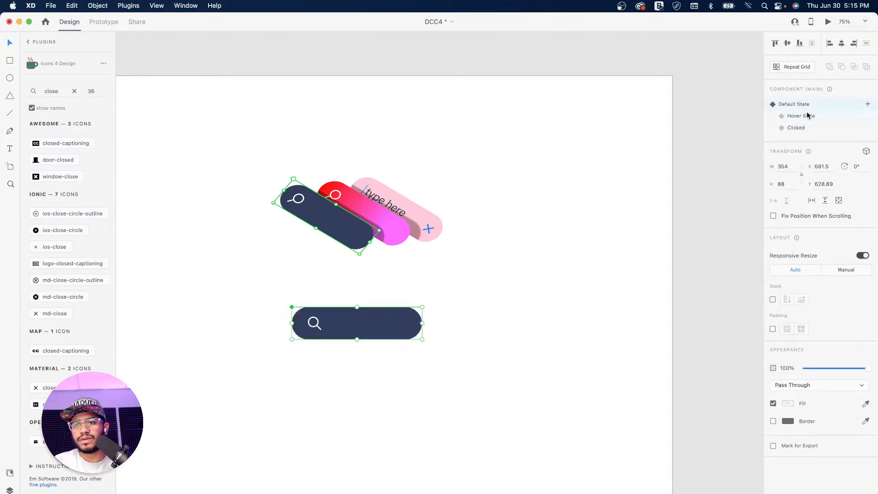
click(802, 118)
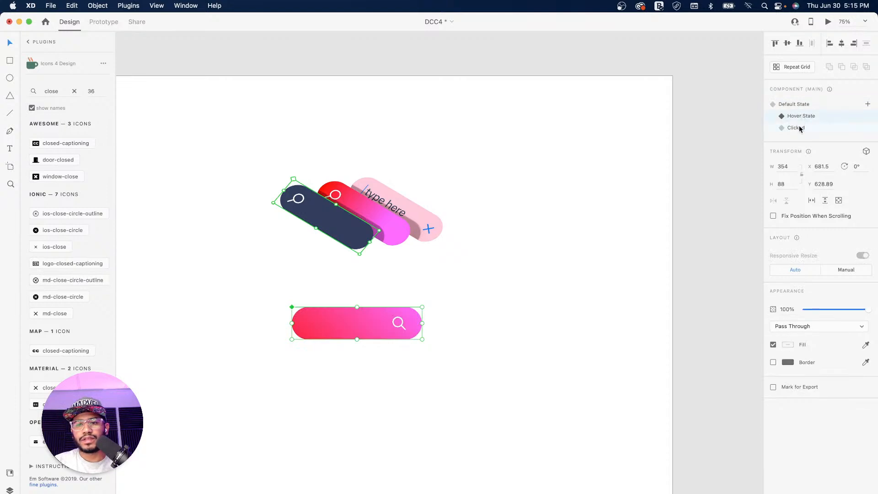
click(800, 128)
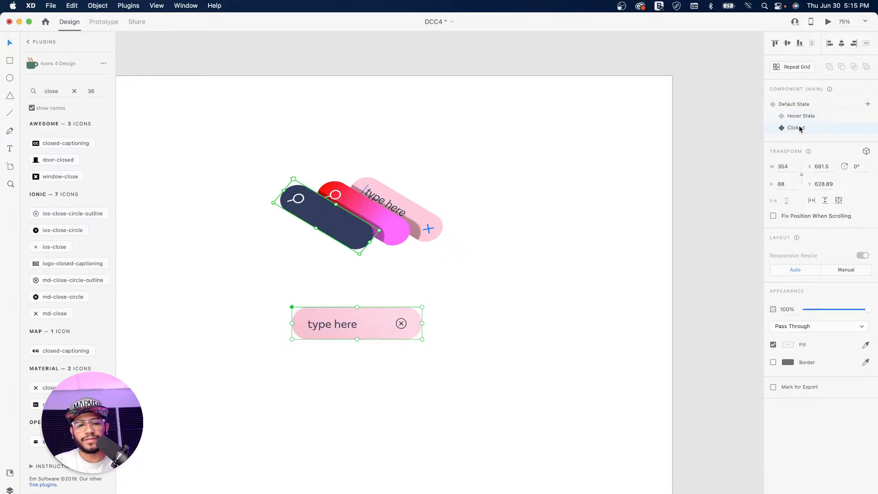
click(805, 118)
click(803, 107)
click(804, 118)
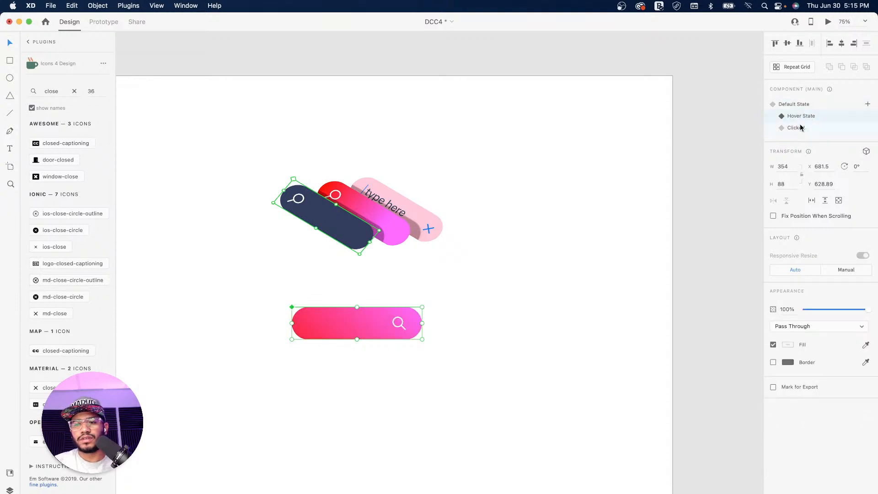
click(800, 128)
click(804, 117)
click(800, 107)
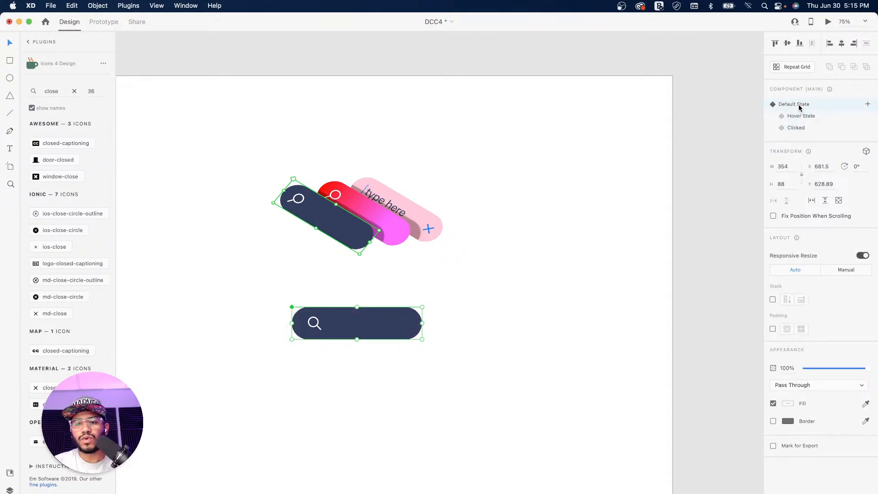
Step: Move the inspiration picture off the artboard, onto the empty pasteboard beyond its right edge
click(394, 227)
drag(383, 228, 415, 225)
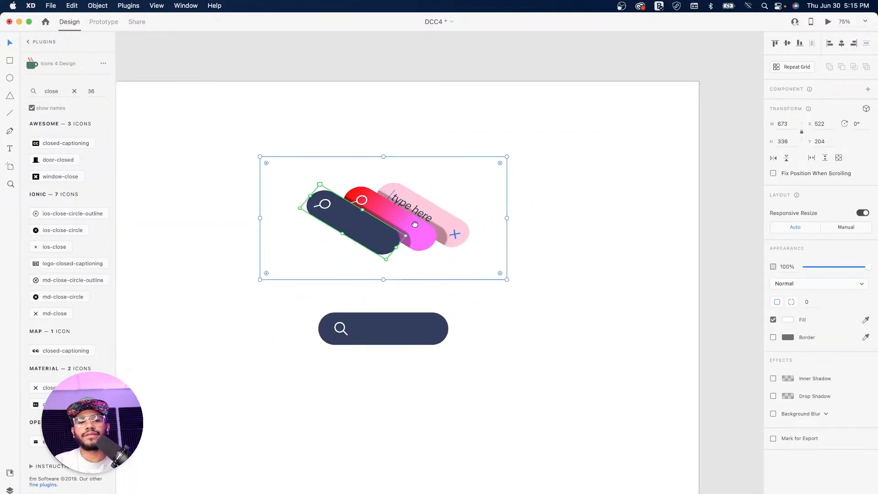
drag(482, 231, 412, 255)
drag(269, 244, 713, 233)
drag(649, 245, 698, 257)
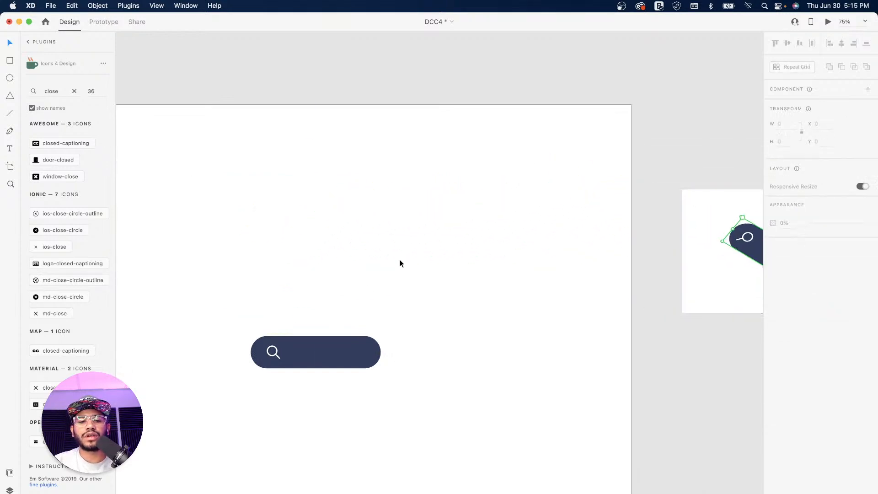
Step: Move the search bar slightly up to Y 600 on the artboard, keeping its X position
drag(333, 272, 492, 213)
mouse_move(479, 295)
mouse_down()
mouse_move(479, 240)
mouse_move(480, 296)
mouse_move(479, 279)
mouse_move(480, 287)
mouse_up()
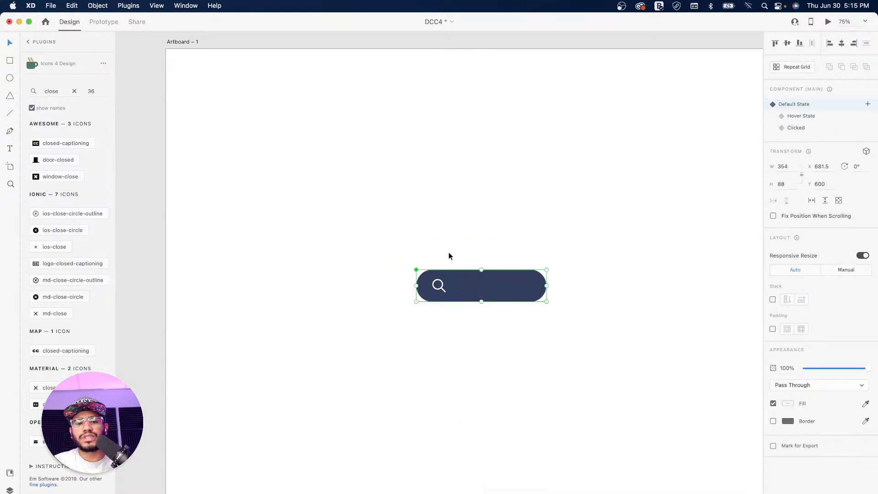
scroll(425, 240, right, 3)
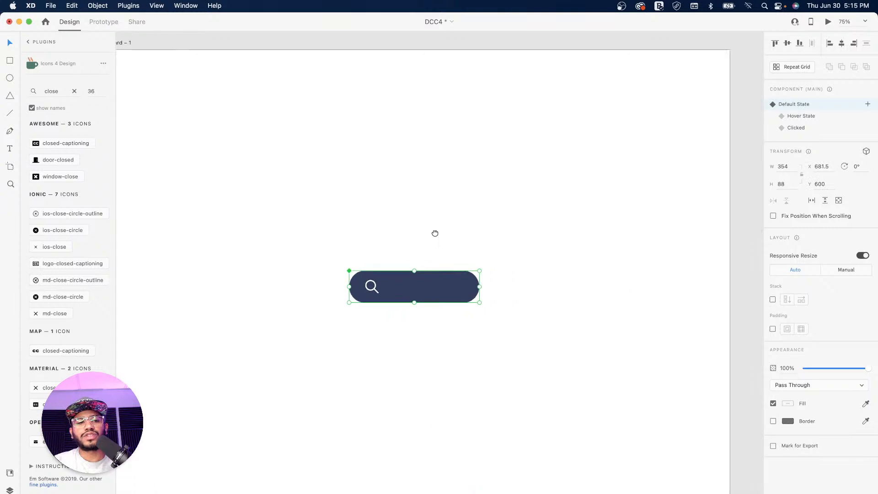
Step: In the prototype settings, give the Default State's hover Auto-Animate an Ease In-Out easing and a 0.8 s duration
click(97, 22)
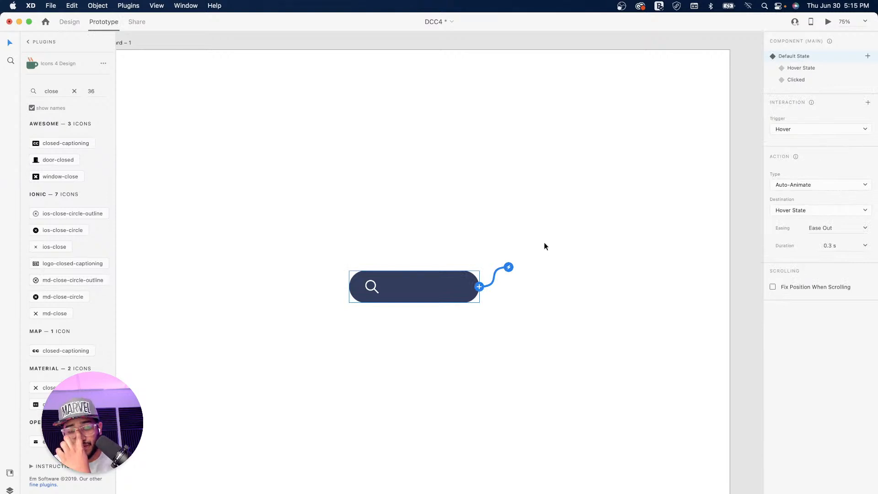
click(803, 68)
click(798, 57)
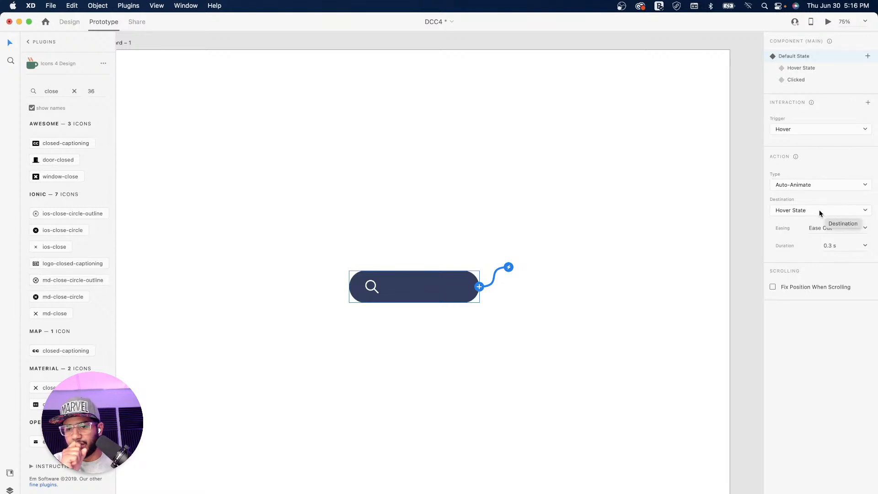
click(866, 229)
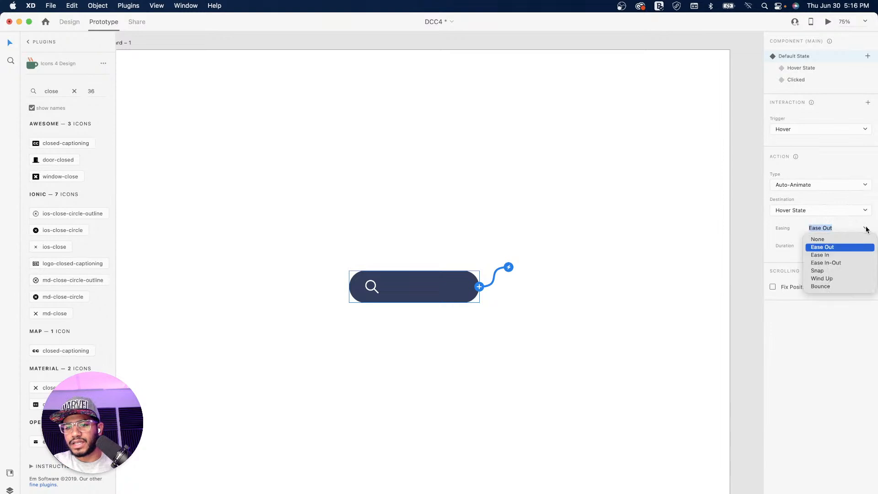
click(834, 264)
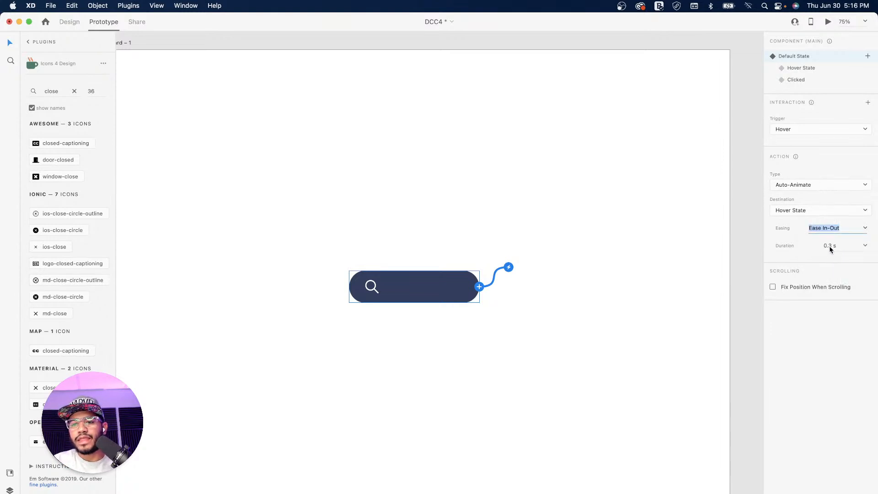
click(865, 246)
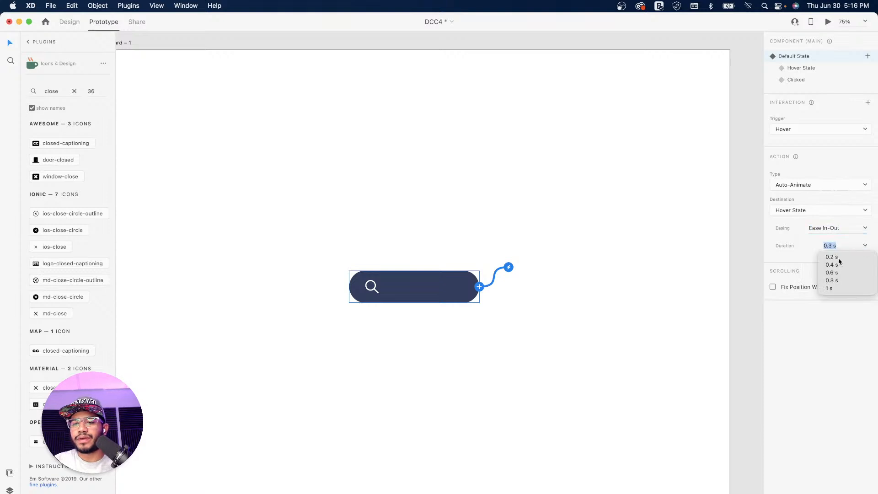
click(836, 280)
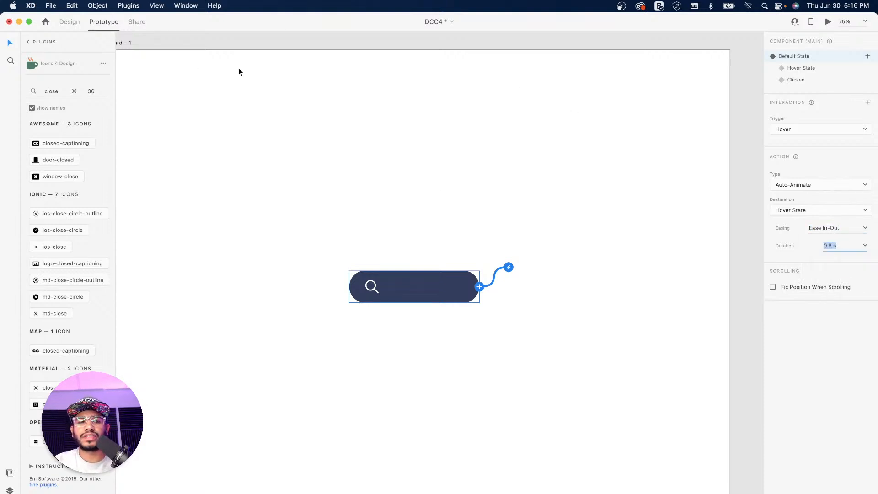
Step: Deselect the search bar and save the DCC4 document
click(287, 172)
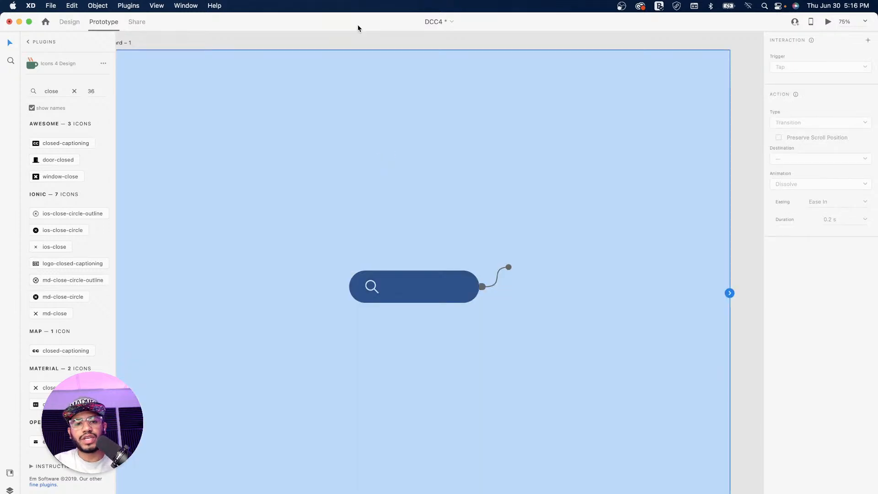
click(360, 45)
key(super+s)
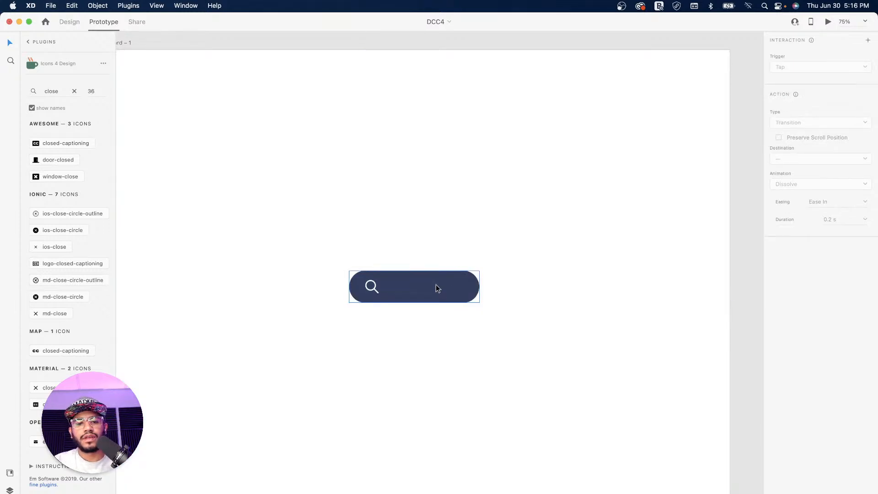
Step: Preview the prototype and test the search bar's animation from the Default State to the Hover State
click(435, 287)
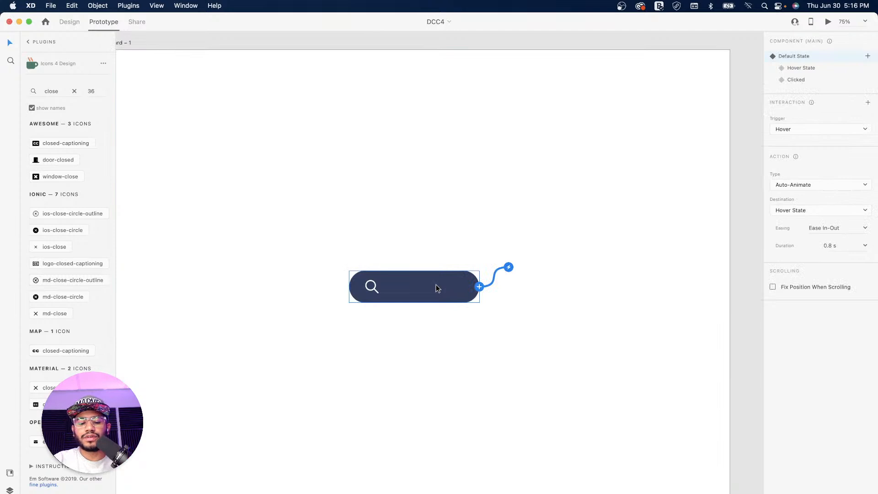
key(super+Return)
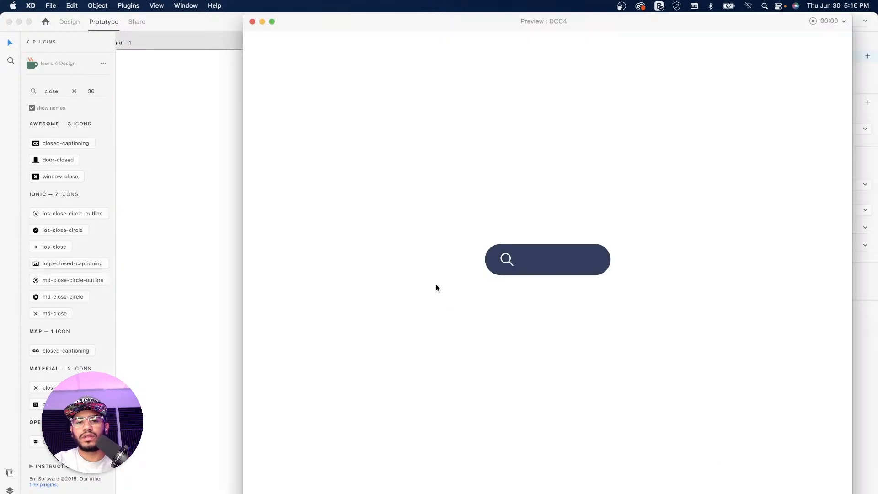
click(535, 270)
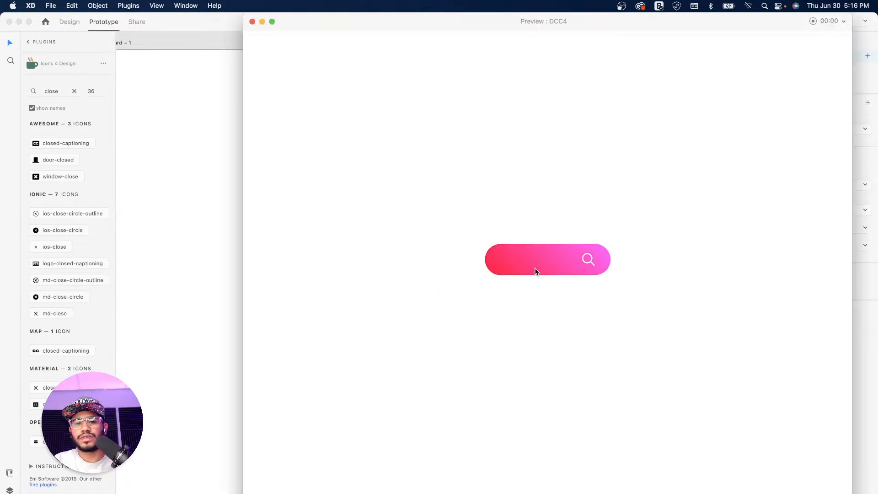
Step: Replay the search bar's hover animation several times, including its return to the Default State, and close the preview
click(533, 273)
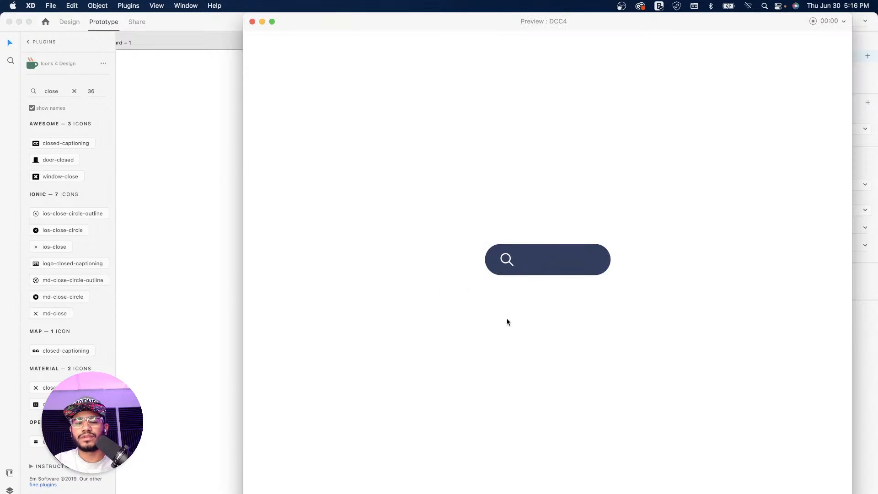
click(543, 253)
click(541, 256)
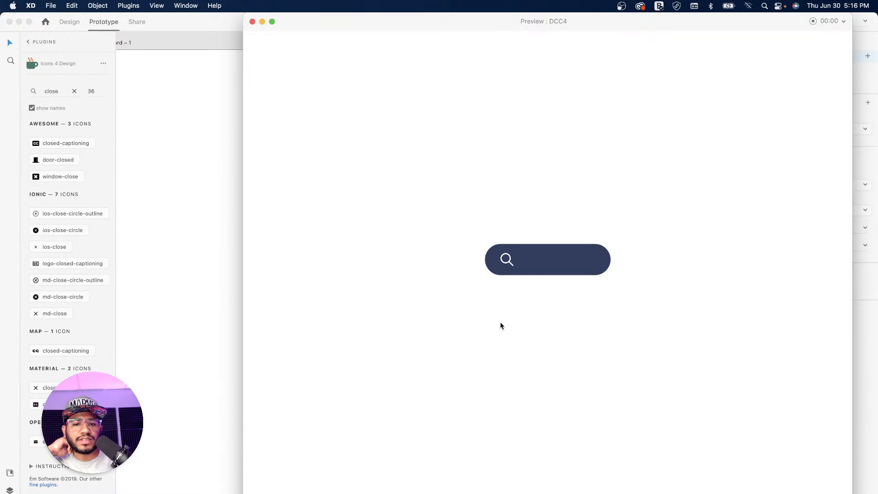
click(532, 268)
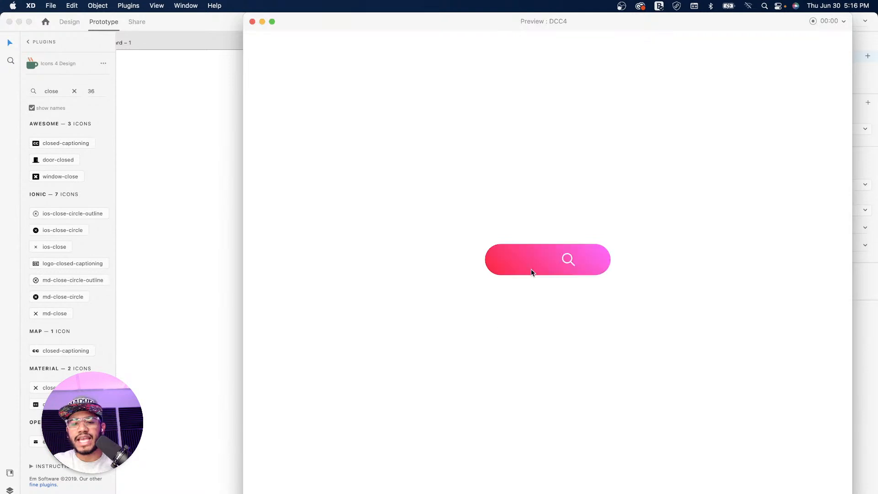
click(532, 271)
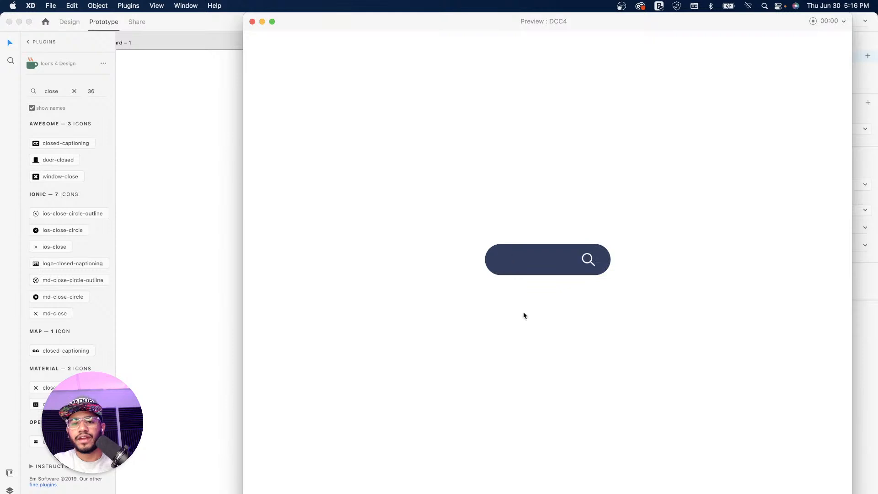
click(545, 248)
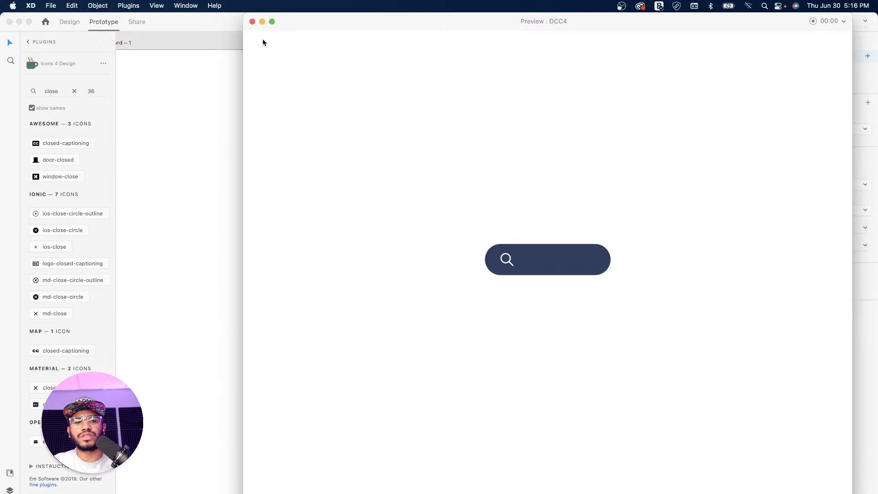
click(252, 21)
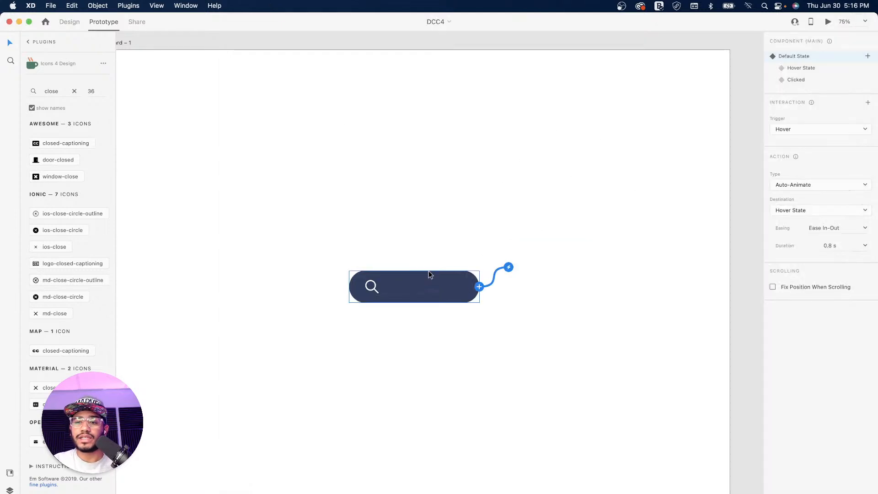
Step: Add a Tap interaction to the search bar's Hover State that Auto-Animates to the Clicked state
click(798, 68)
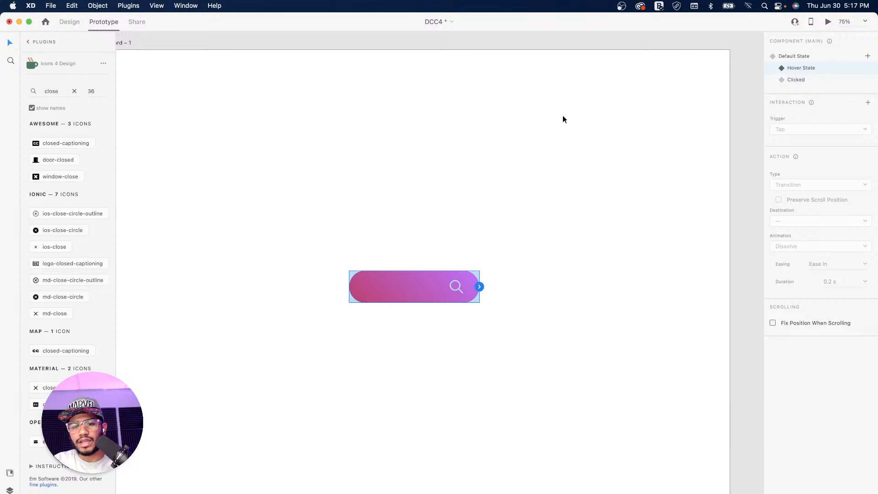
click(480, 287)
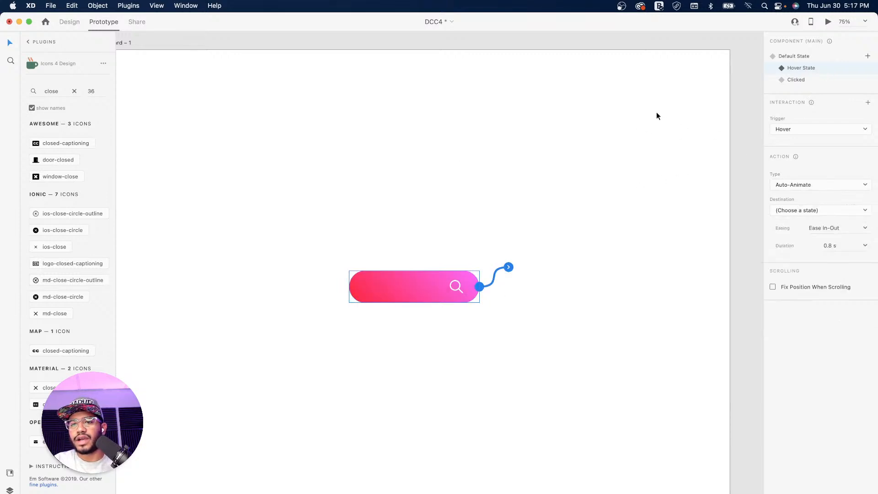
click(819, 131)
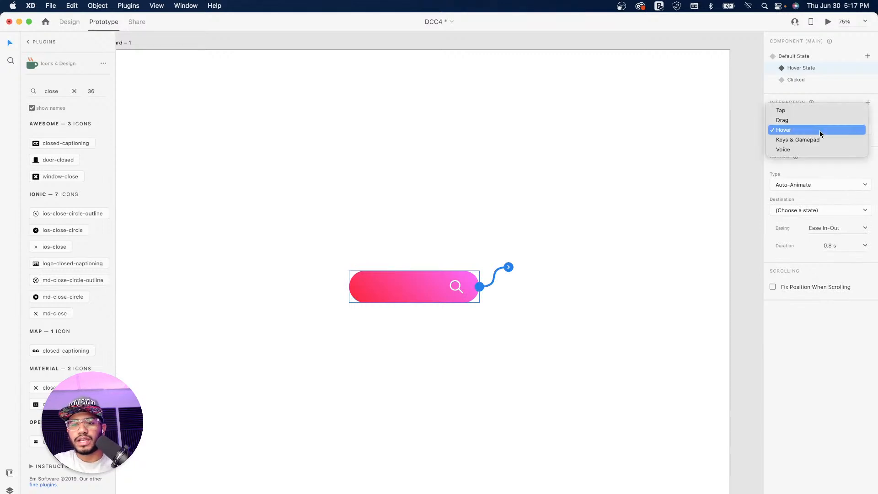
click(797, 117)
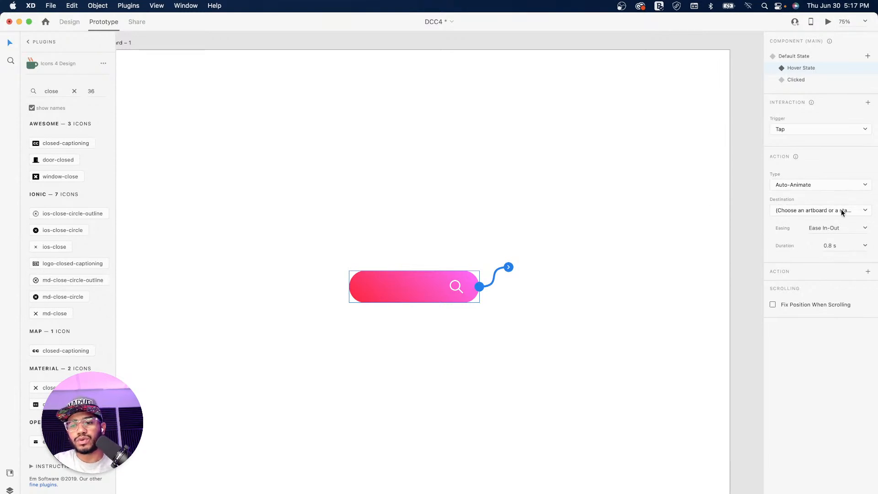
click(862, 212)
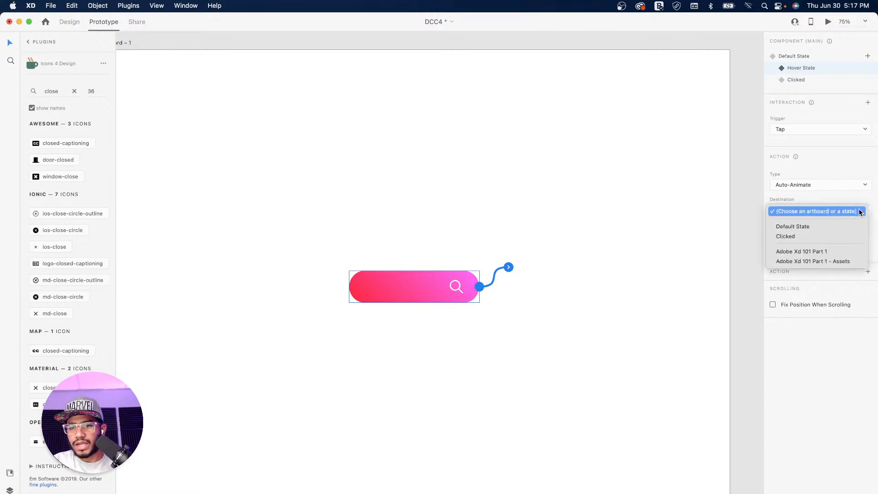
click(787, 236)
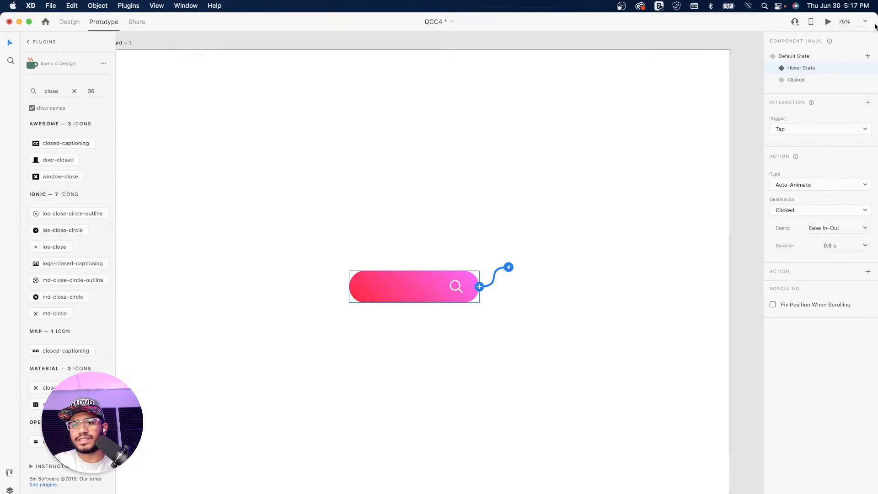
Step: Preview the prototype, test tapping the search bar from the Hover State to the Clicked state, and close the preview
click(828, 23)
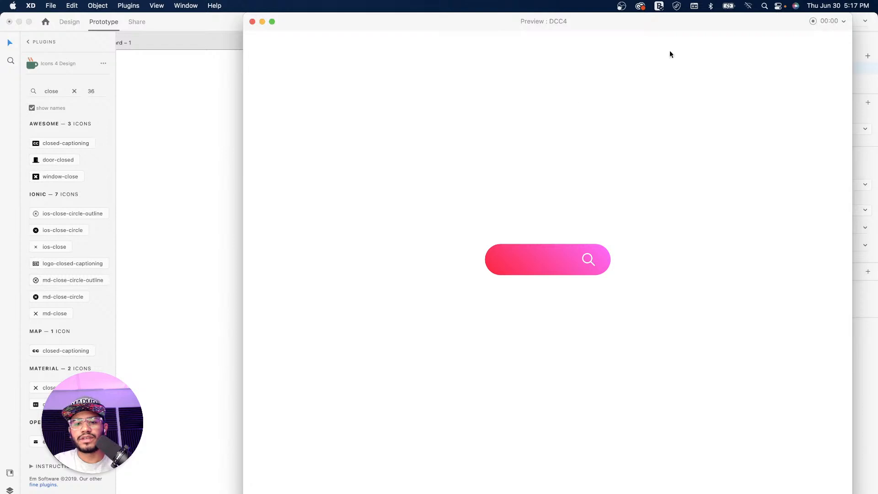
click(558, 259)
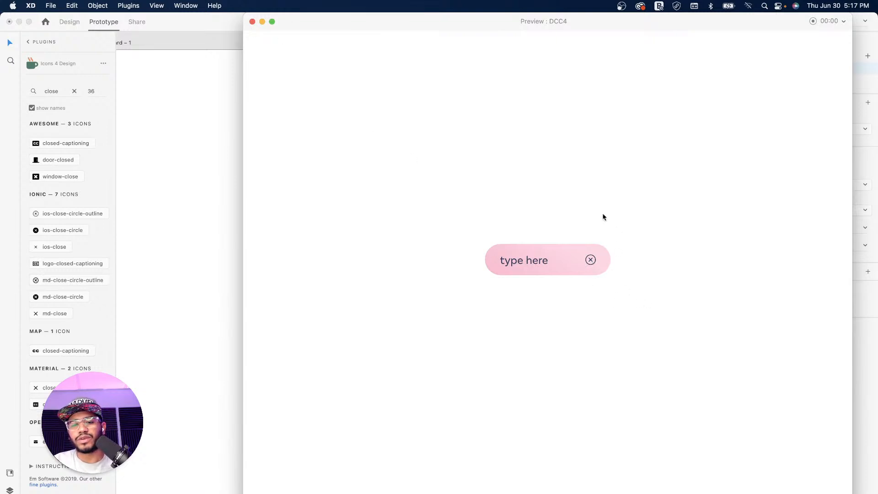
click(255, 21)
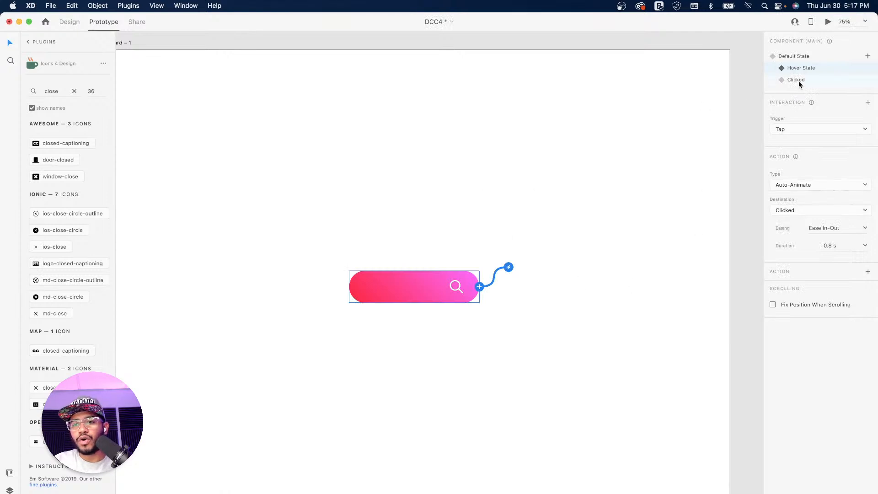
Step: In the Clicked state, give the close icon a Tap interaction that Auto-Animates to the Default State with Snap easing
click(813, 80)
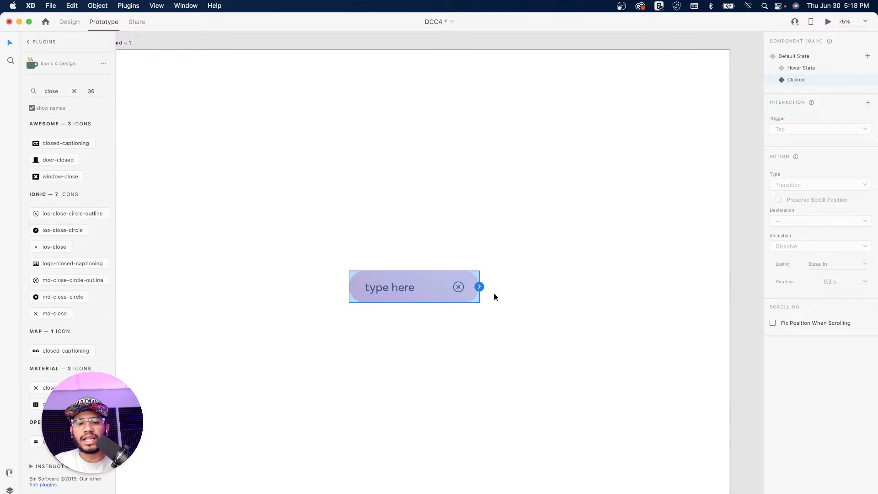
click(478, 287)
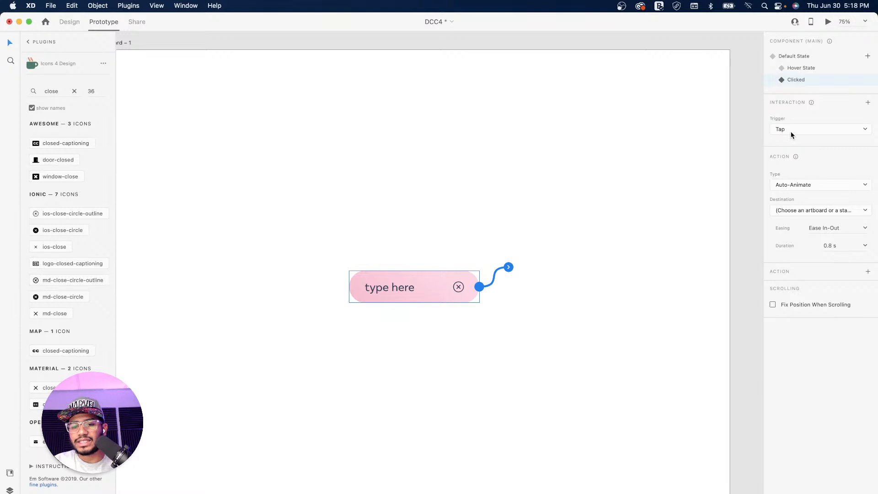
double_click(462, 289)
click(460, 288)
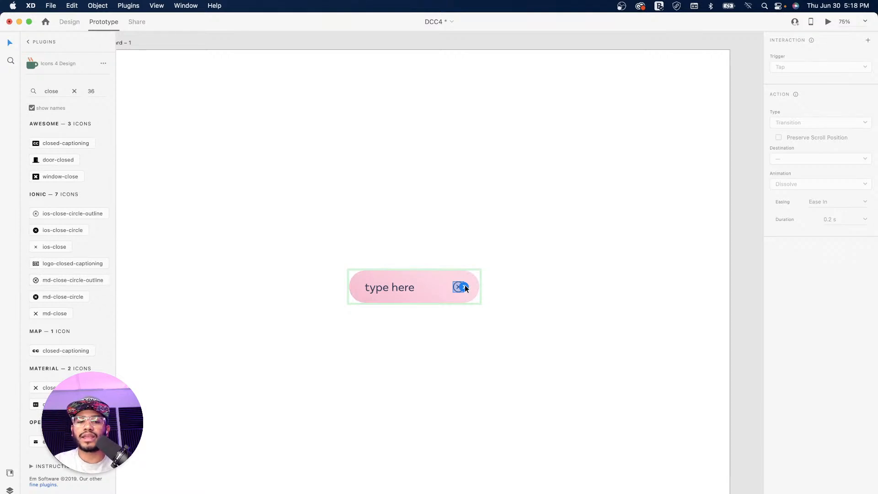
click(465, 286)
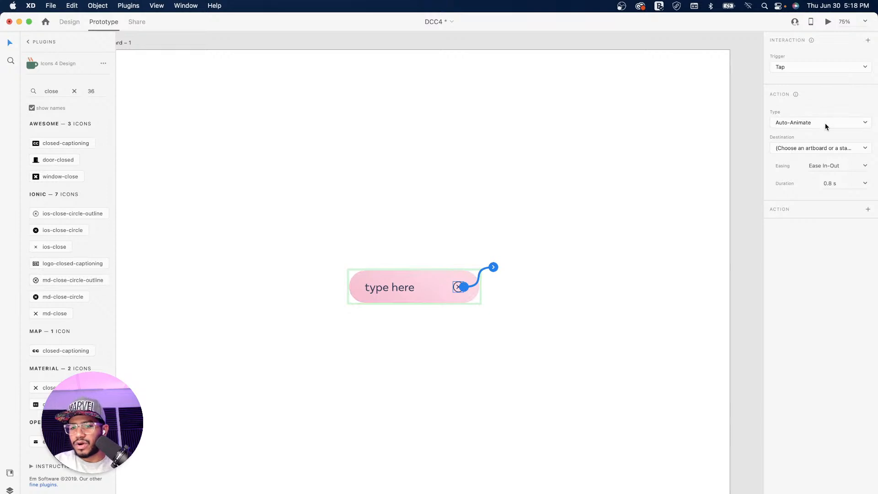
click(832, 147)
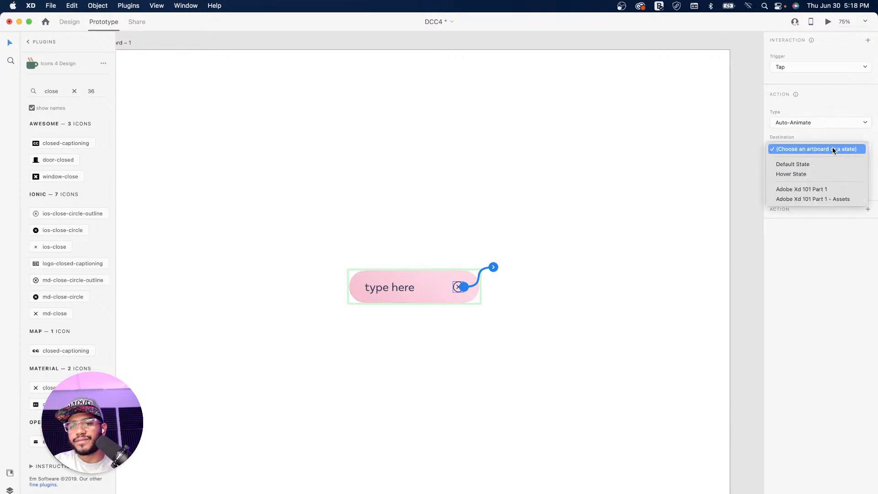
click(811, 165)
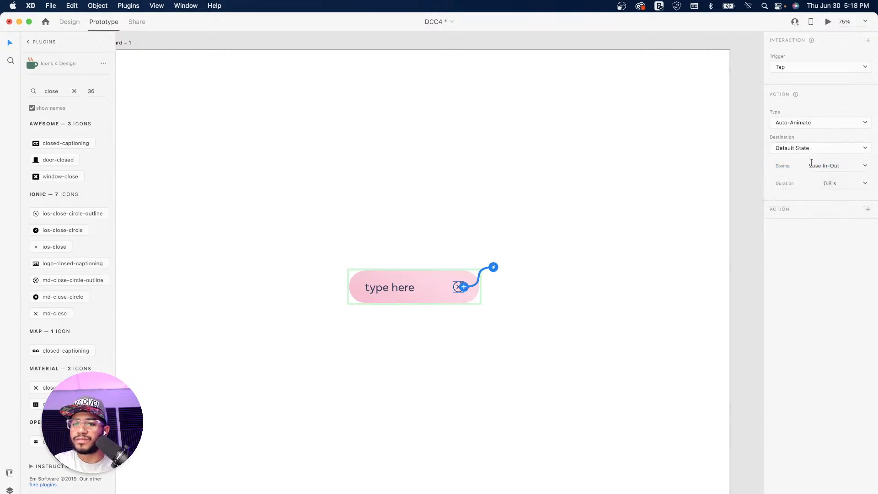
click(865, 167)
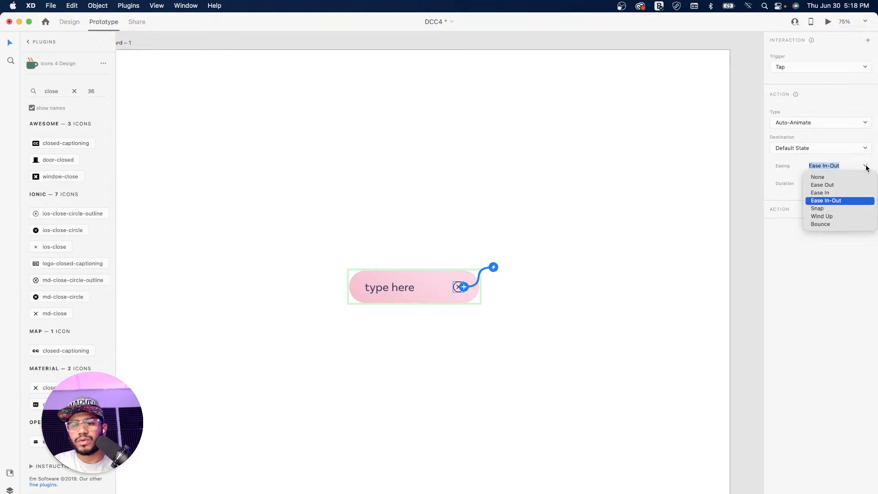
click(824, 209)
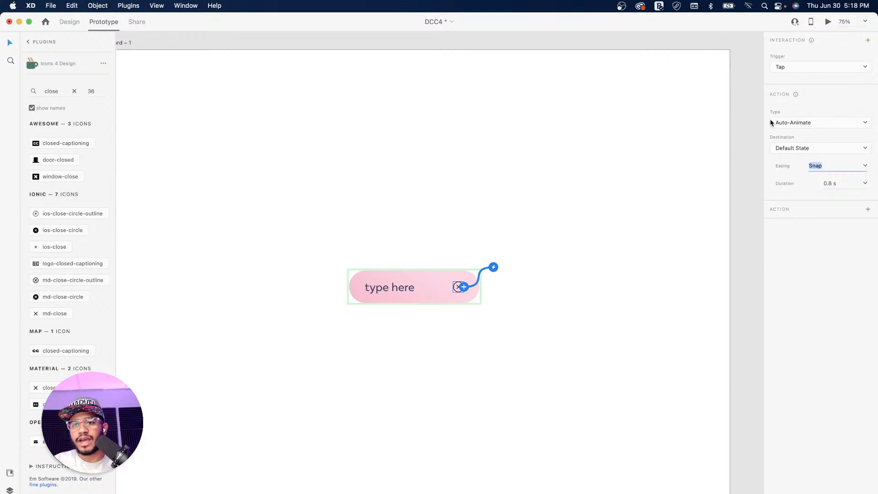
Step: Switch the search bar back to its Default State and preview the full cycle of hovering, tapping the bar and tapping the close icon
click(412, 276)
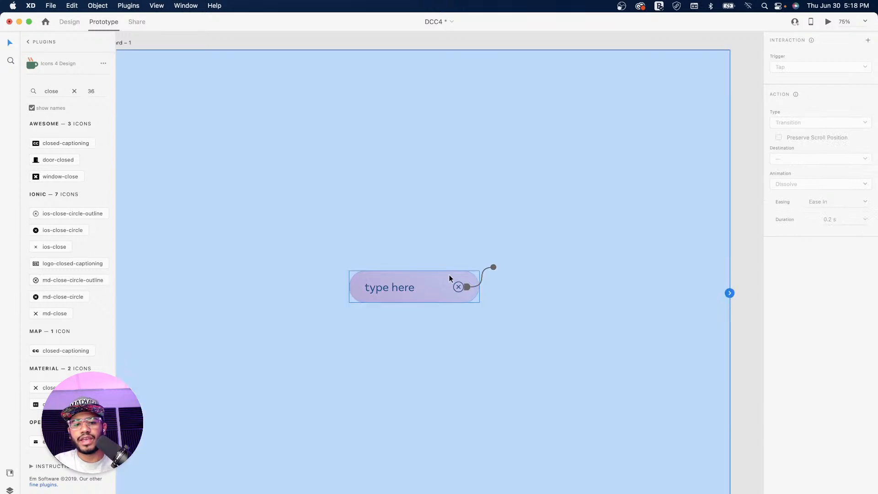
click(449, 274)
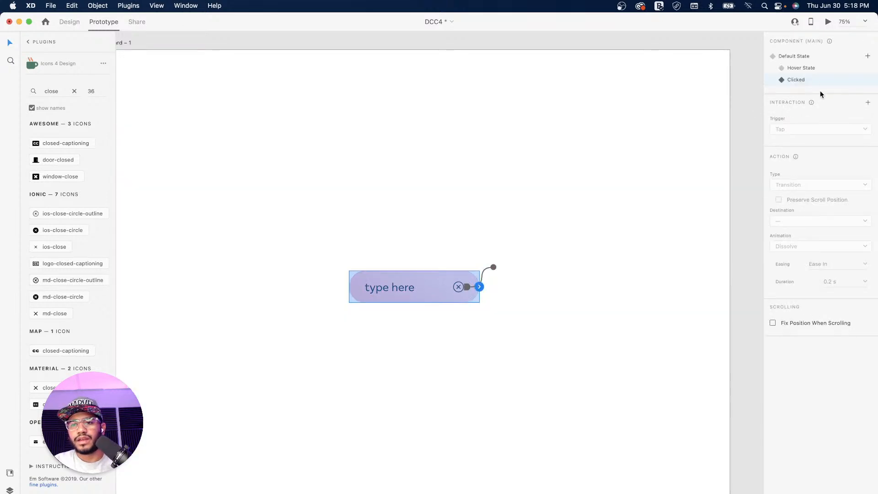
click(794, 56)
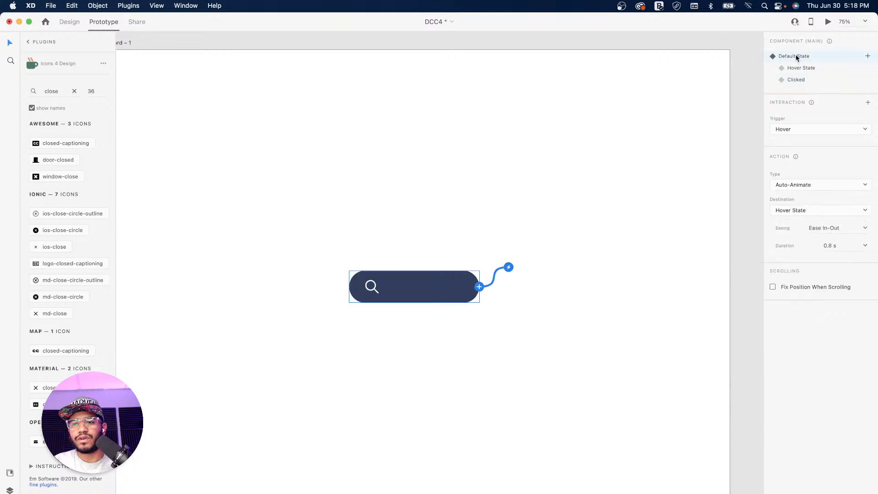
click(820, 20)
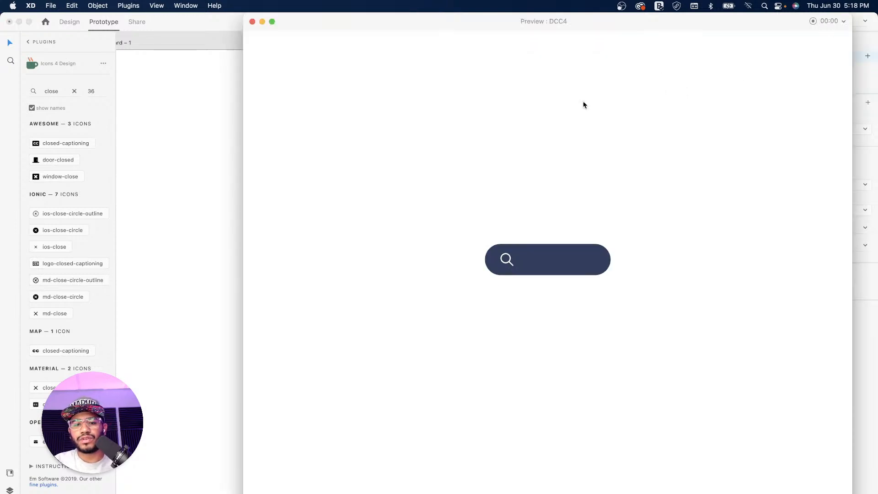
mouse_move(546, 265)
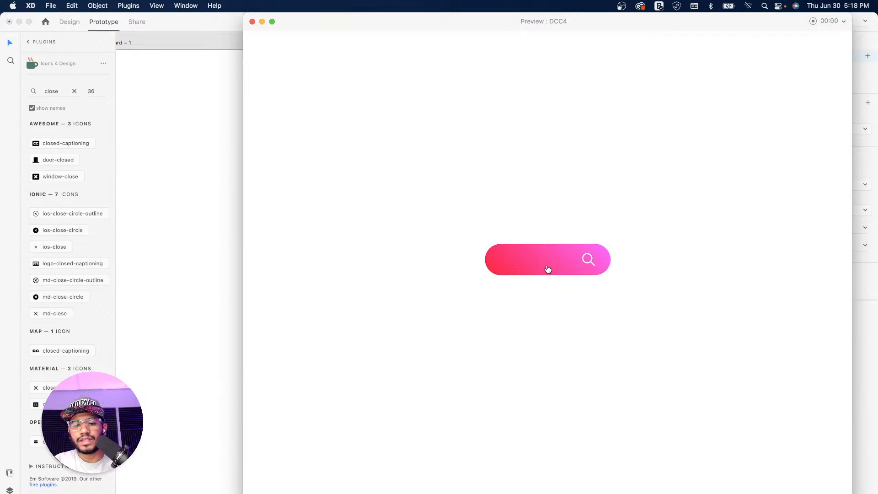
click(574, 261)
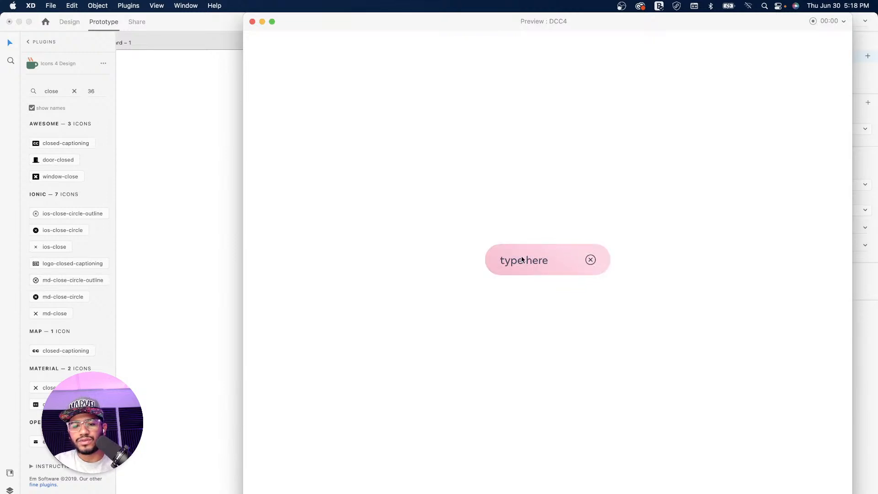
click(590, 260)
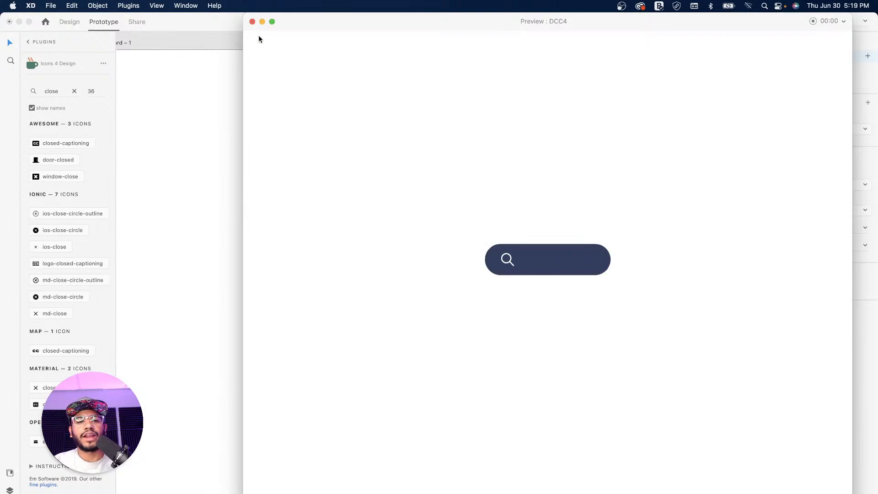
click(545, 263)
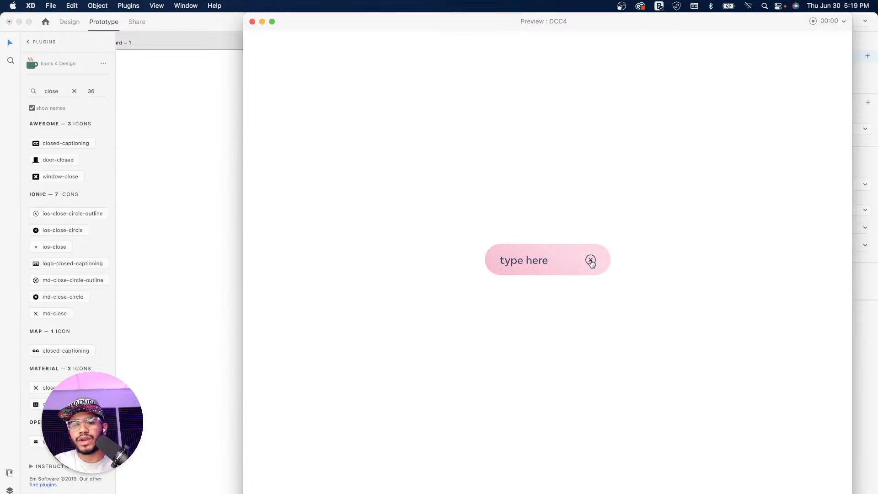
click(591, 261)
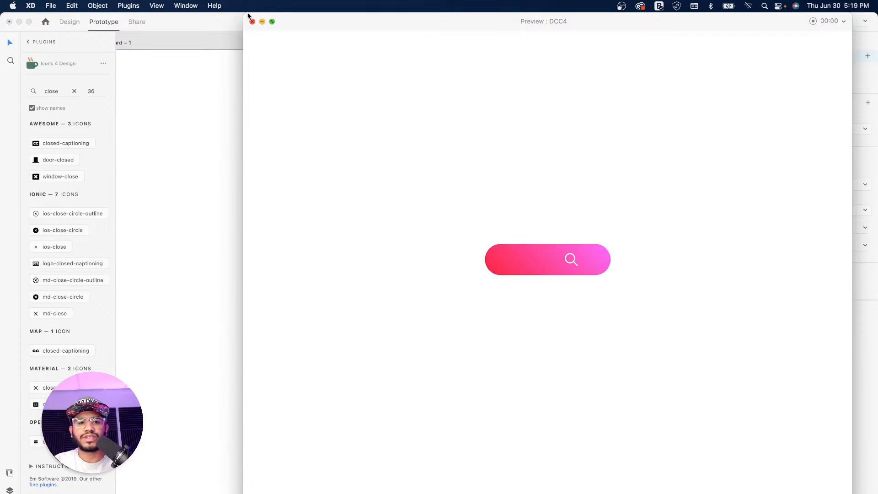
click(252, 22)
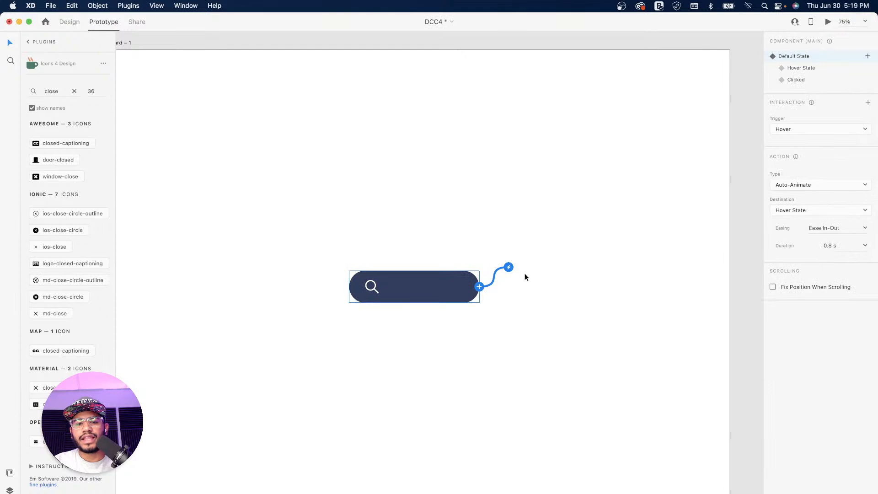
Step: In the Clicked state, change the close icon's Tap action type to Transition and set its animation to None
click(790, 81)
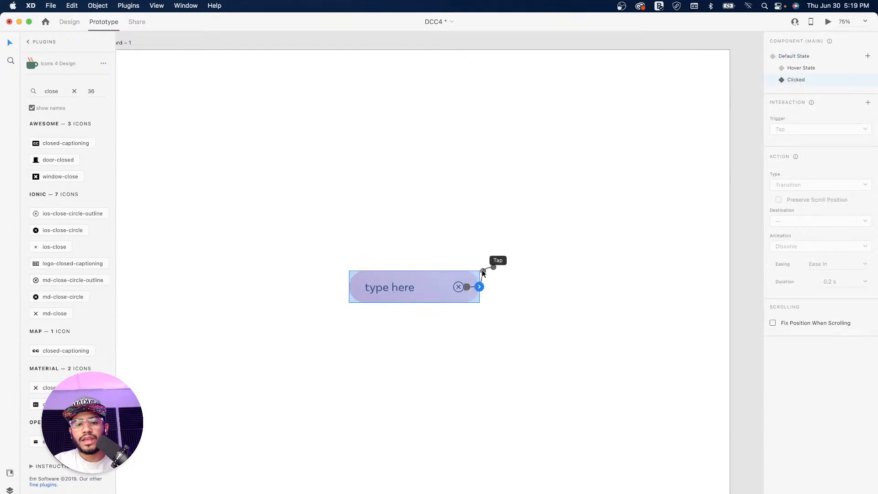
drag(486, 270, 485, 269)
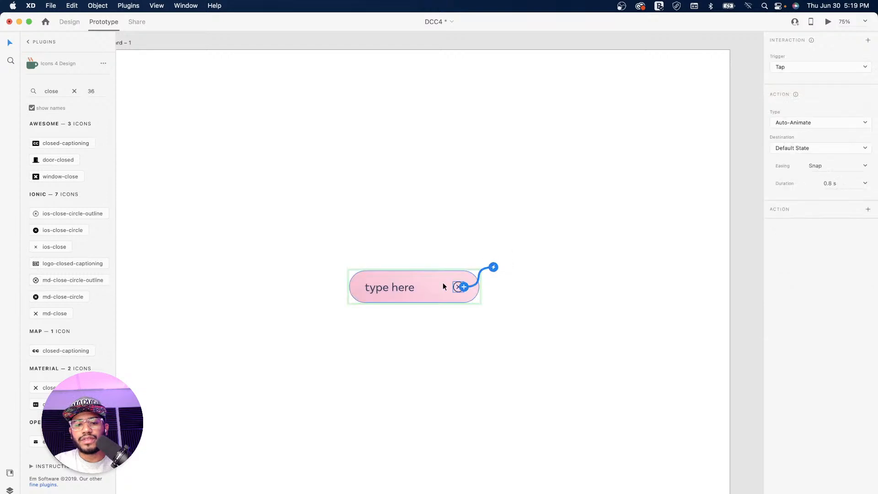
click(823, 124)
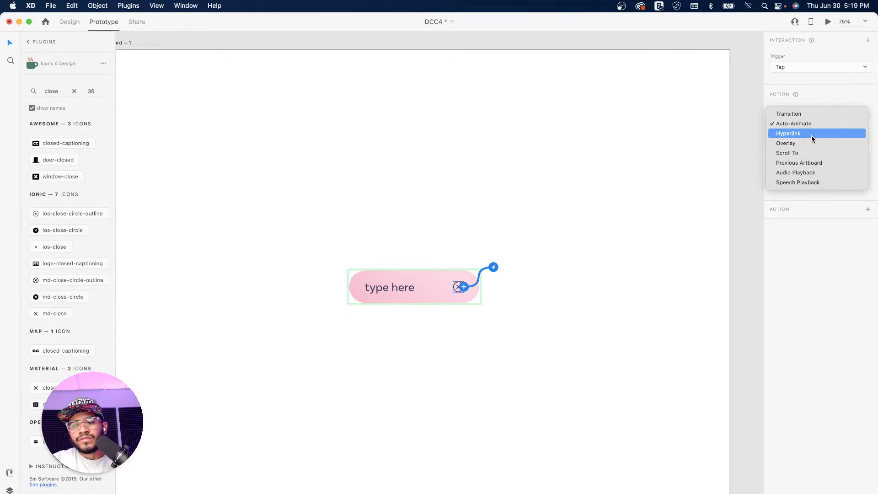
click(798, 114)
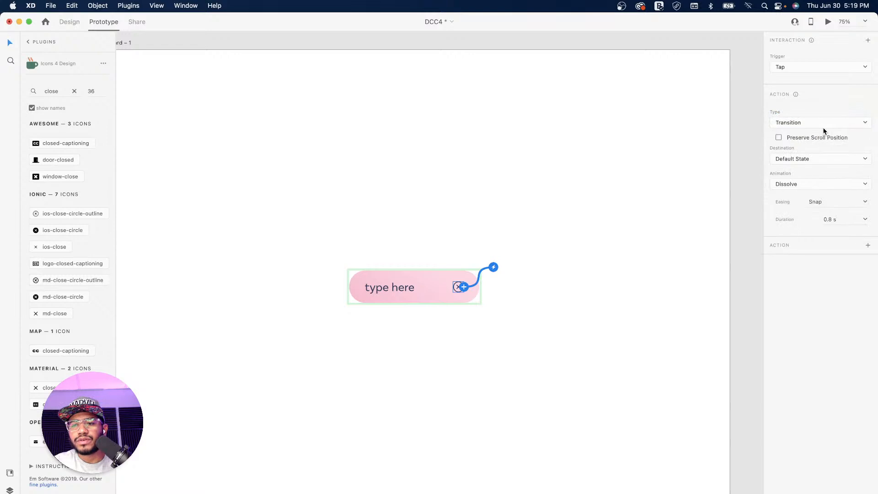
click(835, 181)
click(815, 175)
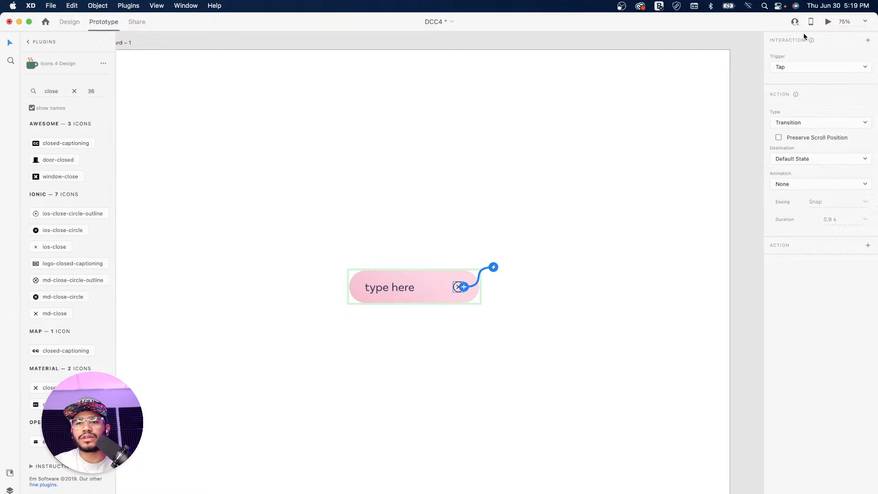
Step: Preview tapping the close icon with no animation, and close the preview
click(828, 22)
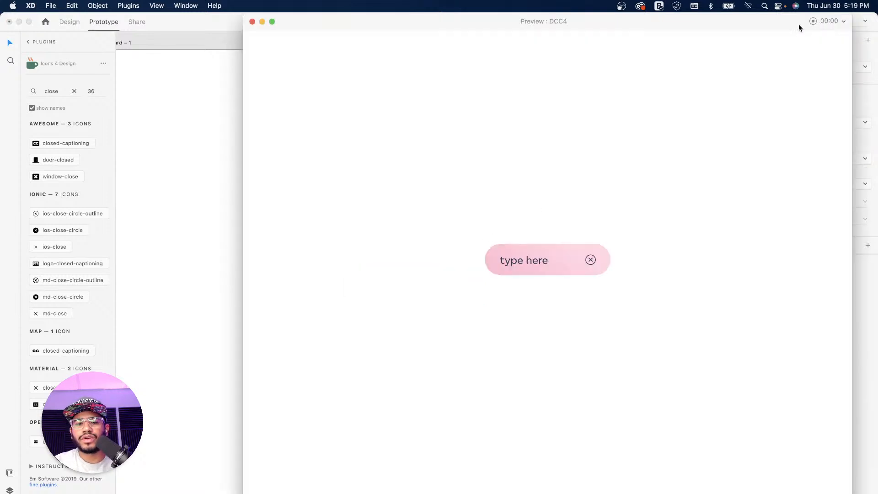
click(590, 261)
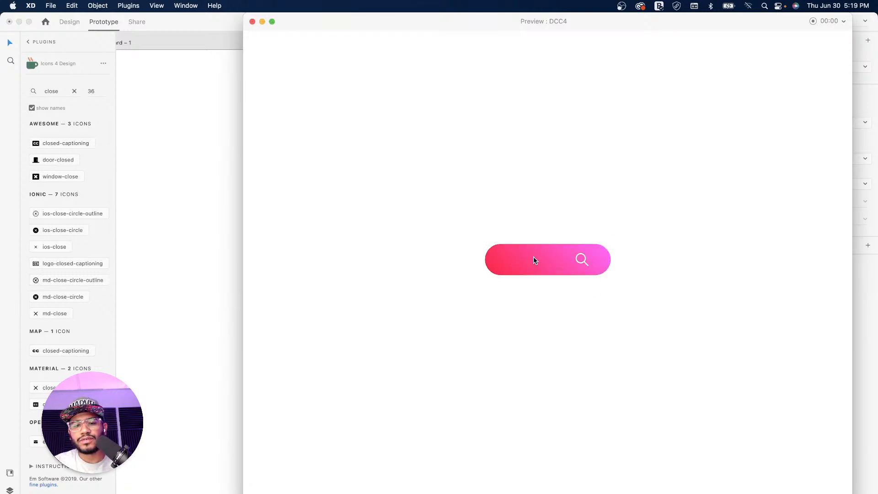
click(252, 21)
Step: Set the close icon's transition animation to Dissolve, keeping Default State as its destination
click(800, 121)
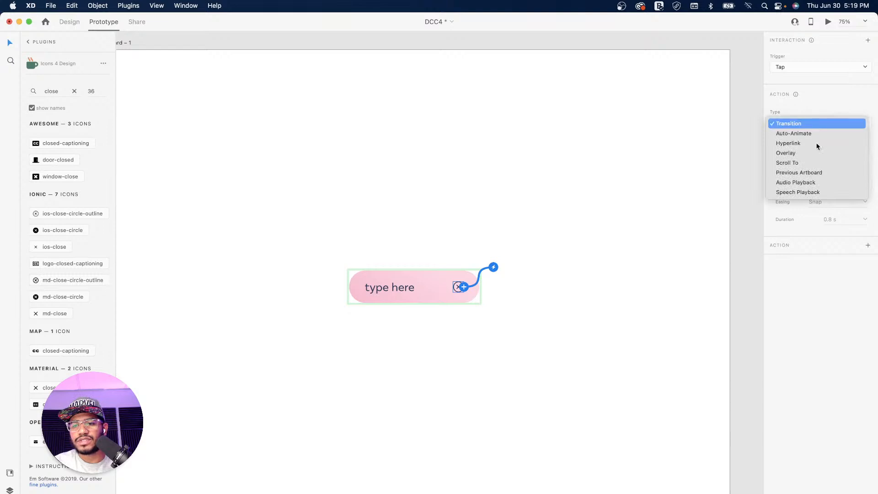
click(795, 123)
click(821, 161)
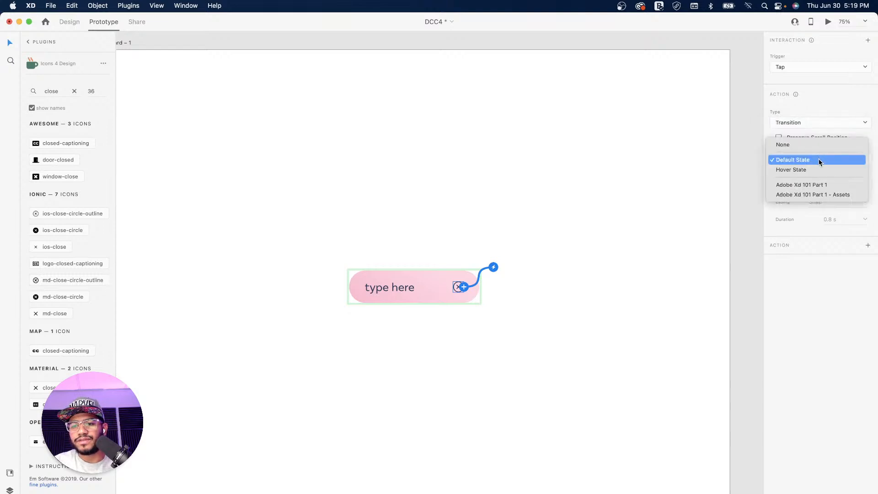
click(819, 158)
click(812, 193)
click(811, 194)
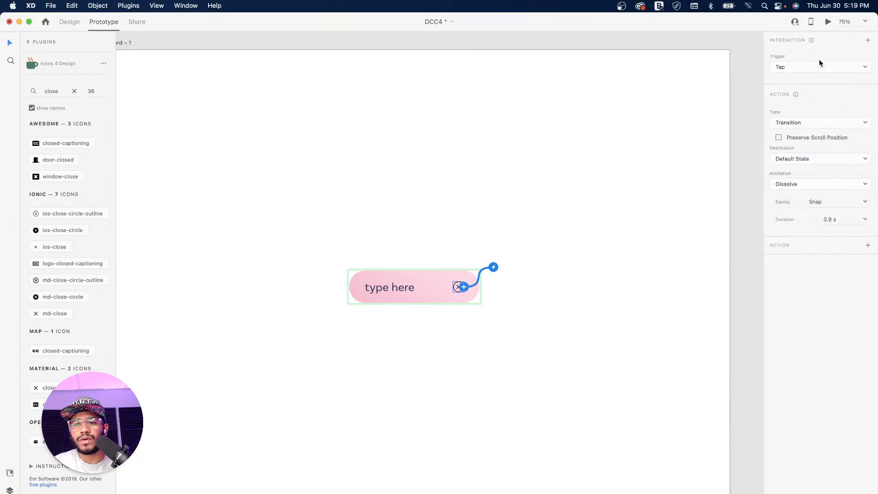
Step: Return to Design mode and switch the search bar component back to its Default State
click(422, 215)
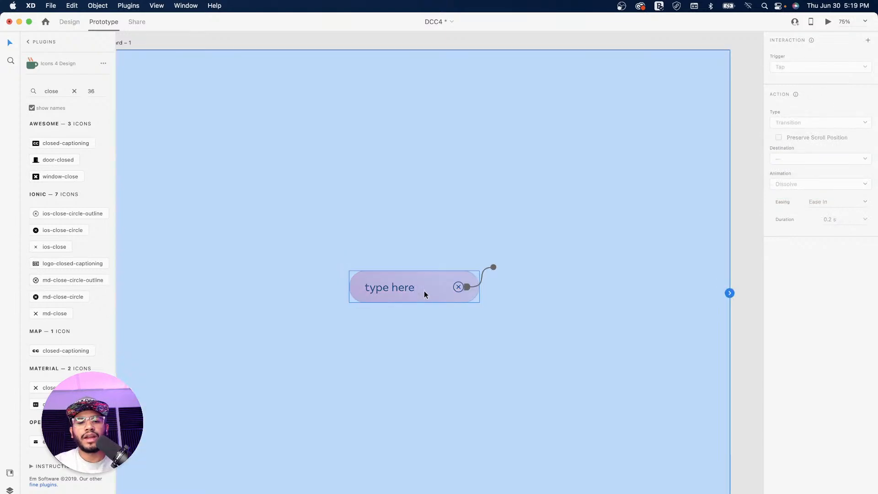
key(ctrl+Tab)
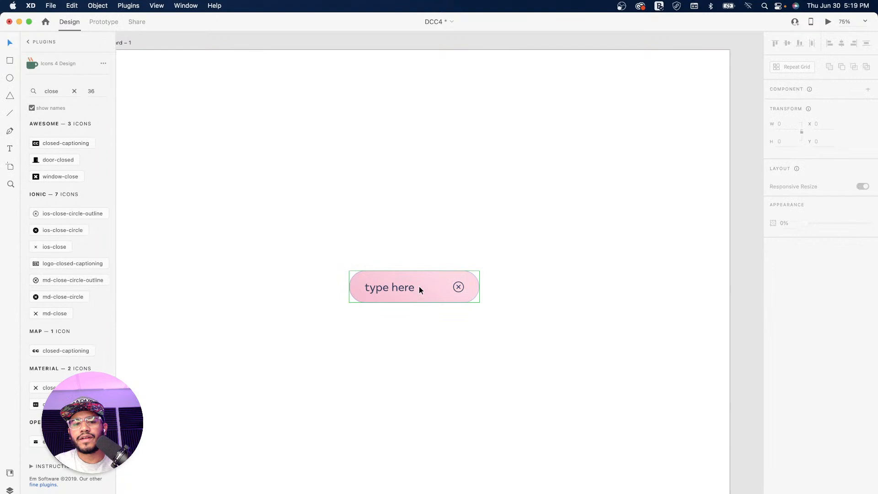
click(420, 290)
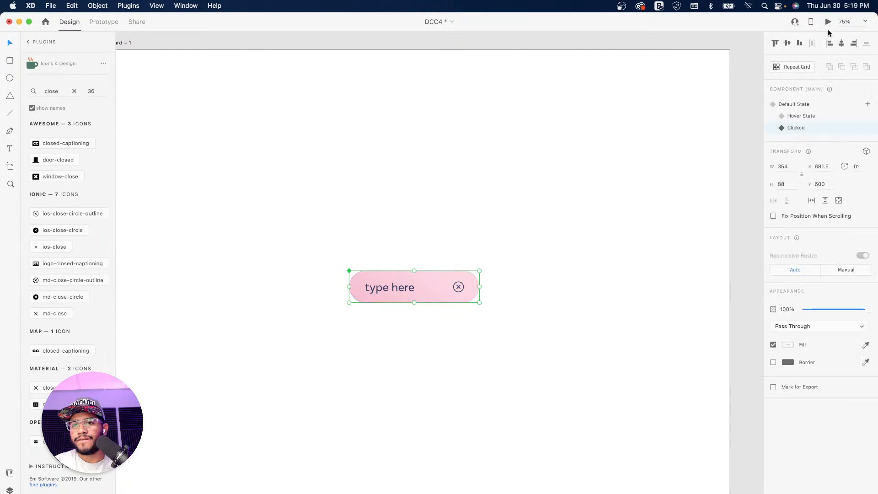
click(813, 104)
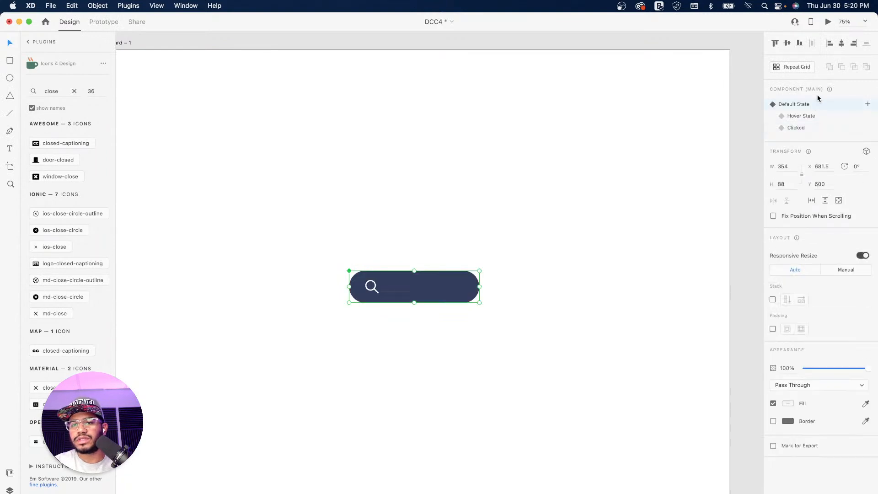
Step: Preview the search bar's cycle of hovering, tapping the bar and tapping the close icon twice, and close the preview
click(828, 23)
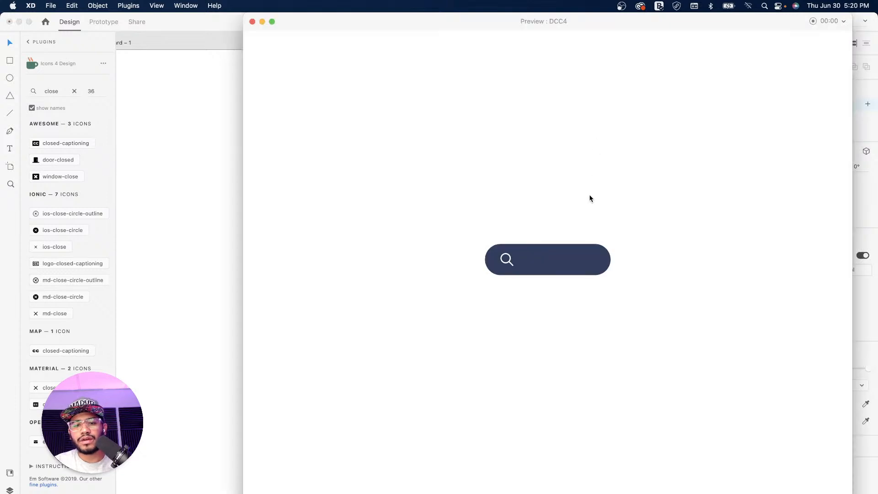
click(551, 257)
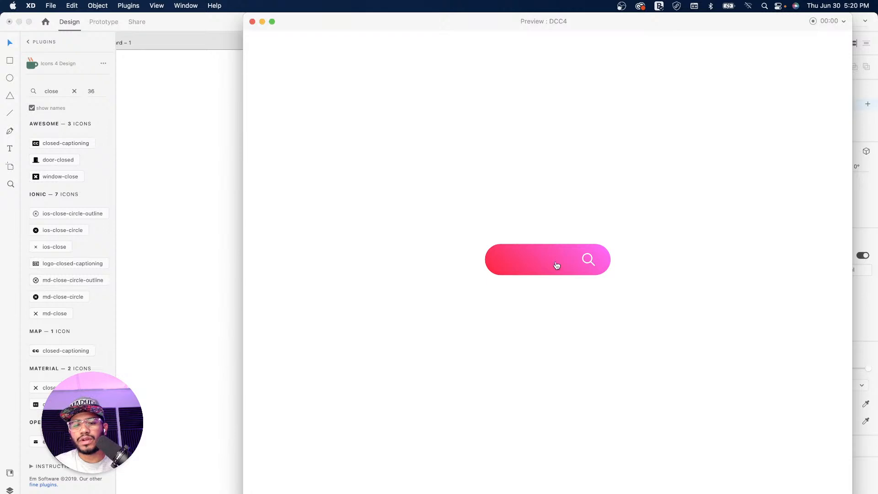
click(556, 262)
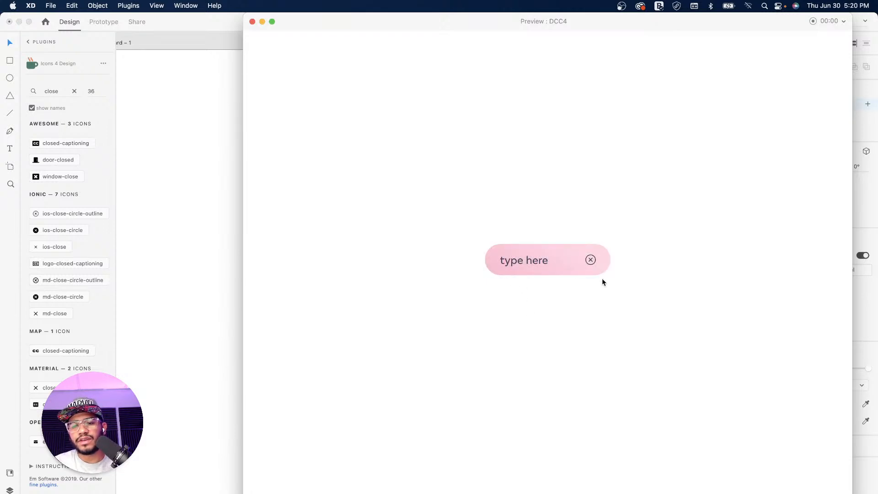
click(592, 261)
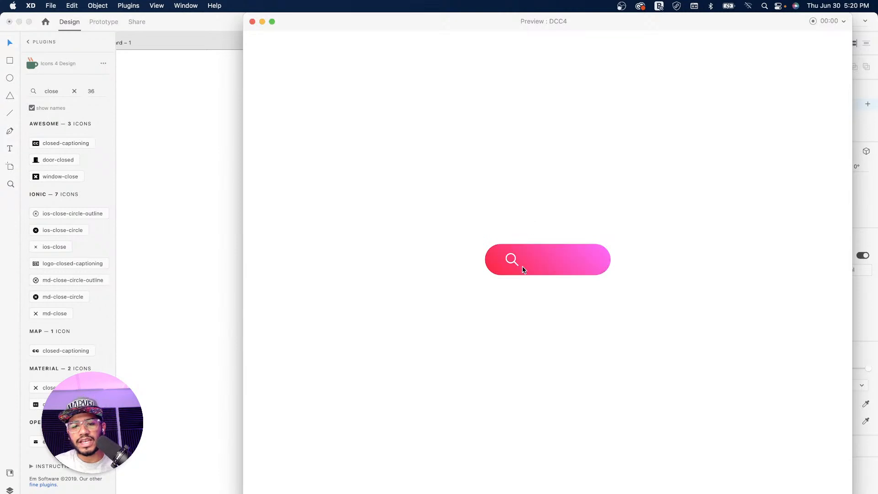
click(566, 263)
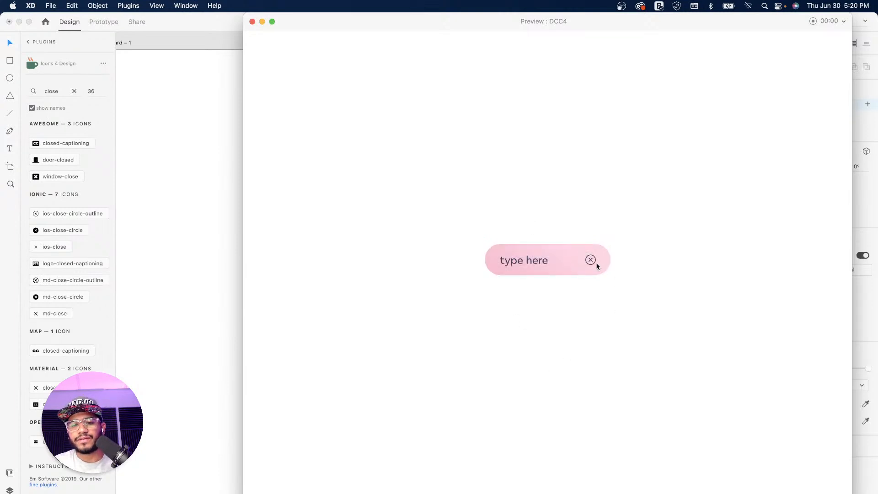
click(591, 260)
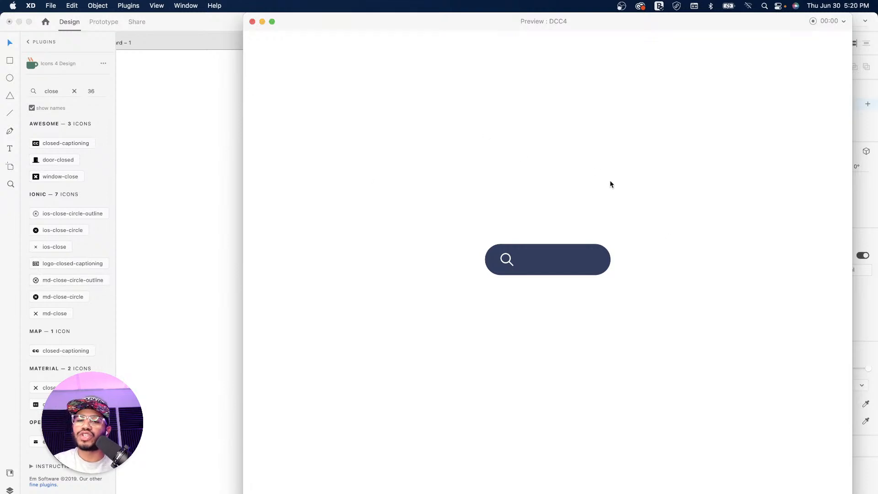
click(252, 22)
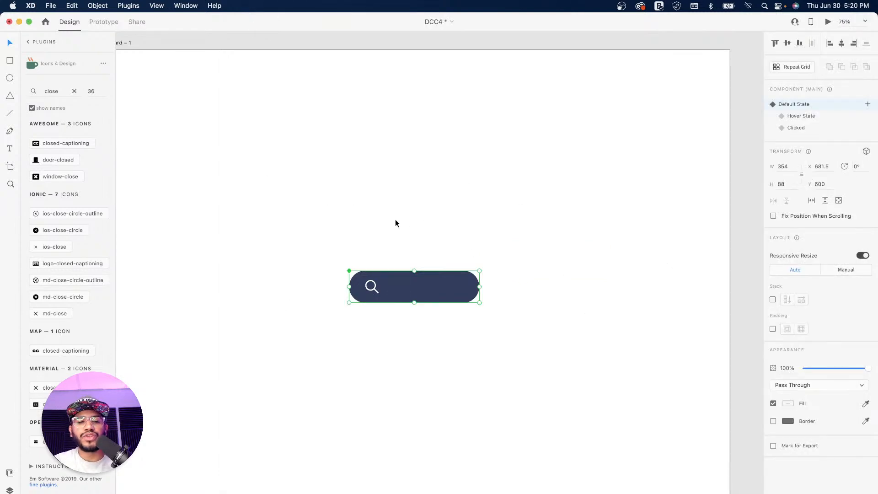
Step: Delete the search bar component from Artboard – 1
key(Escape)
key(super+minus)
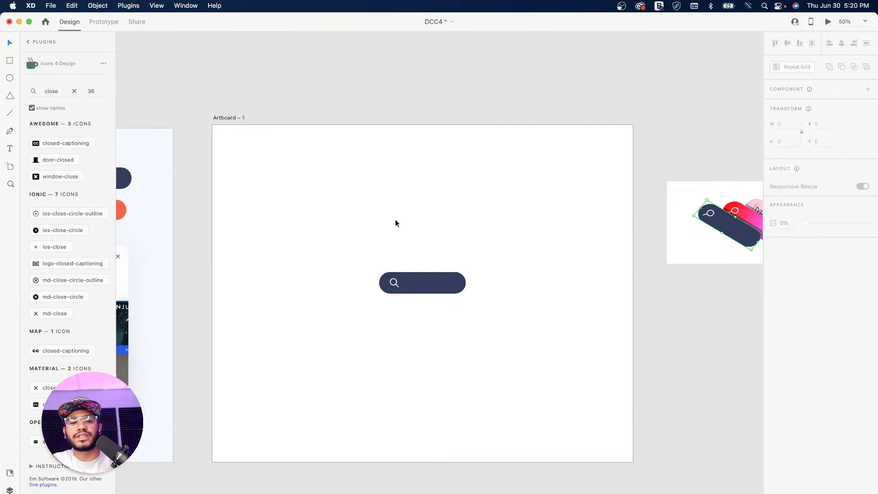
drag(297, 231, 450, 235)
drag(282, 251, 511, 253)
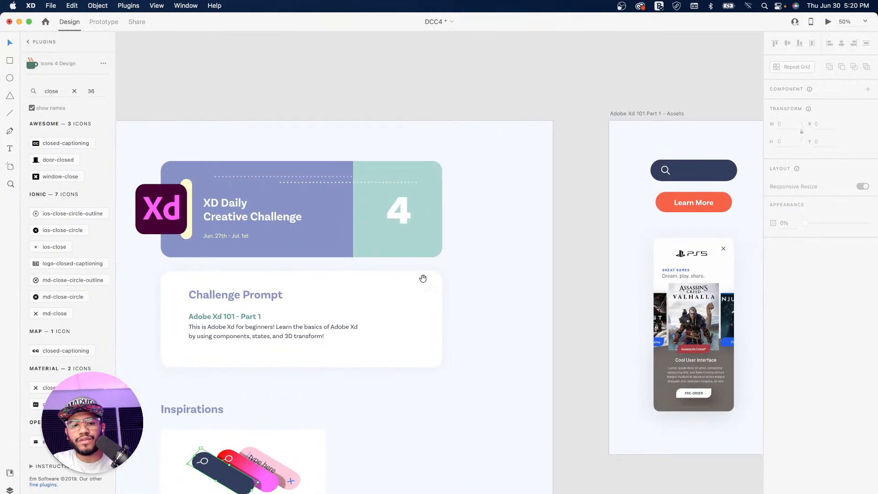
drag(407, 278, 461, 257)
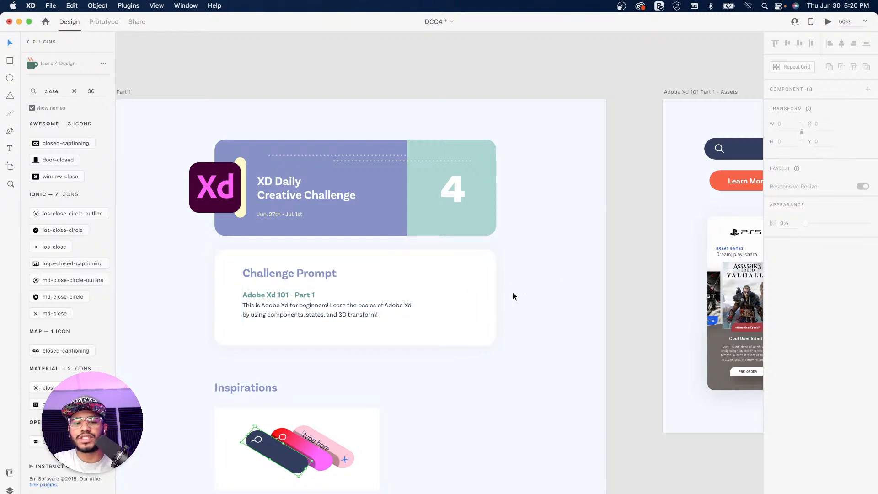
scroll(633, 251, right, 15)
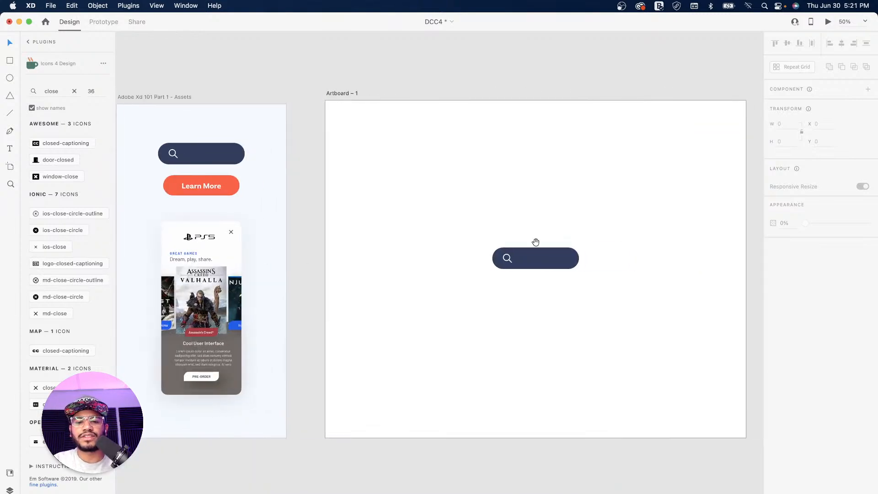
click(534, 256)
drag(366, 216, 475, 235)
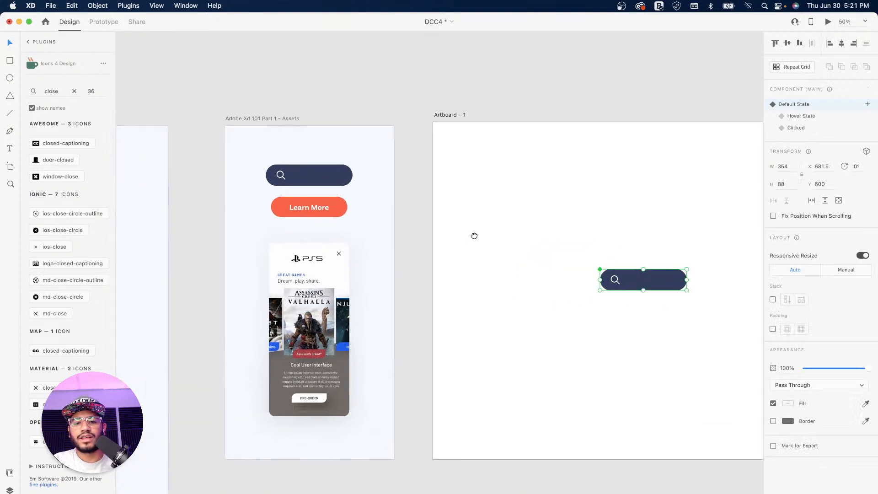
key(Delete)
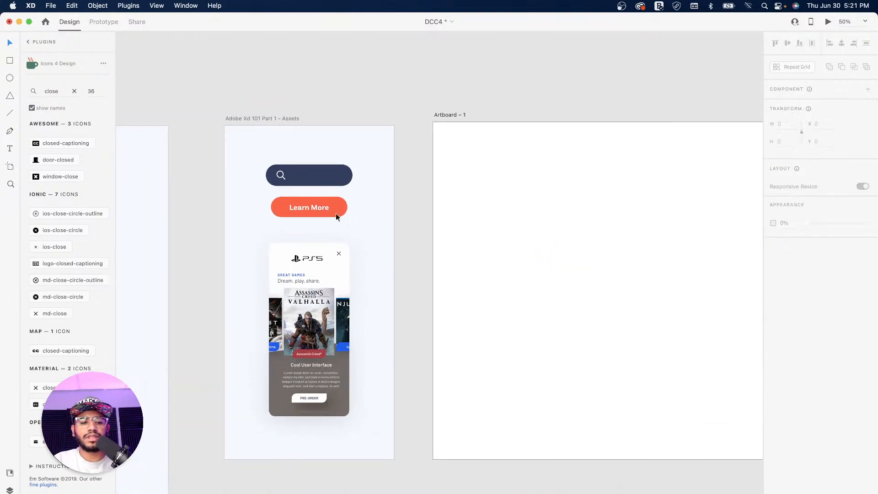
Step: Show the layers and copy the PS5 game card from the Assets artboard onto Artboard – 1, at about X 154, Y 199
key(super+y)
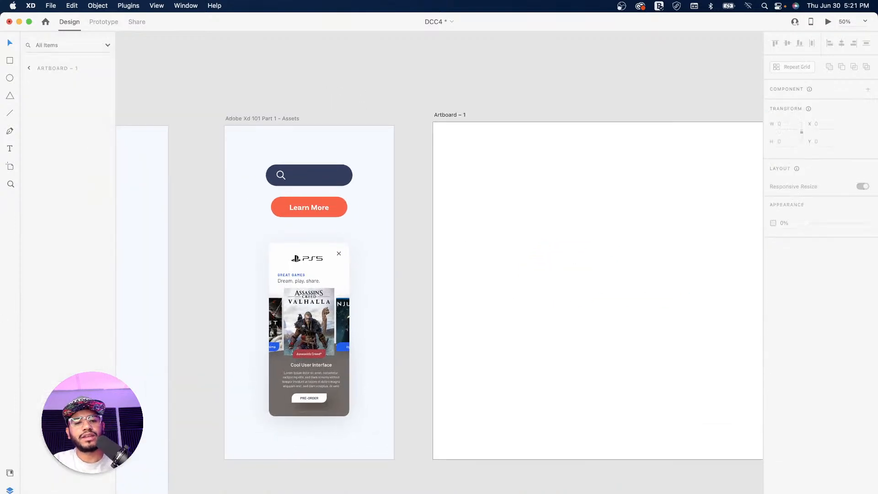
scroll(465, 183, left, 15)
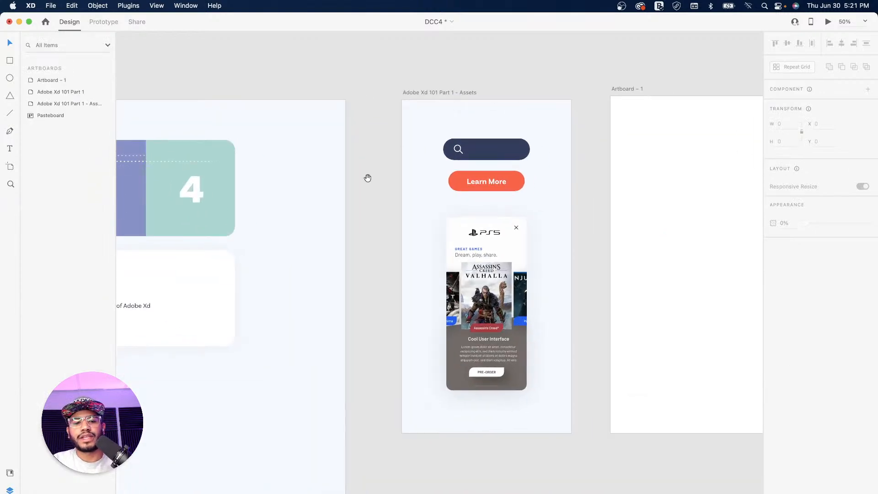
scroll(458, 214, right, 20)
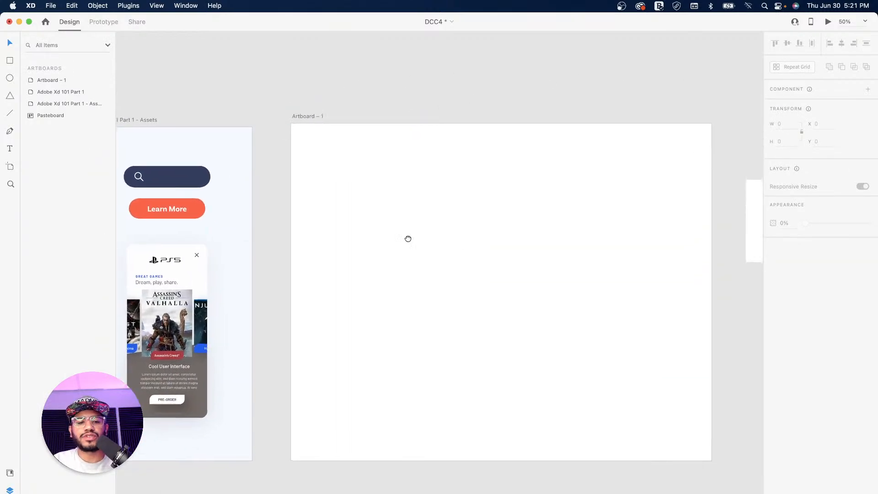
scroll(408, 239, left, 2)
click(171, 279)
drag(173, 278, 436, 225)
drag(516, 268, 601, 211)
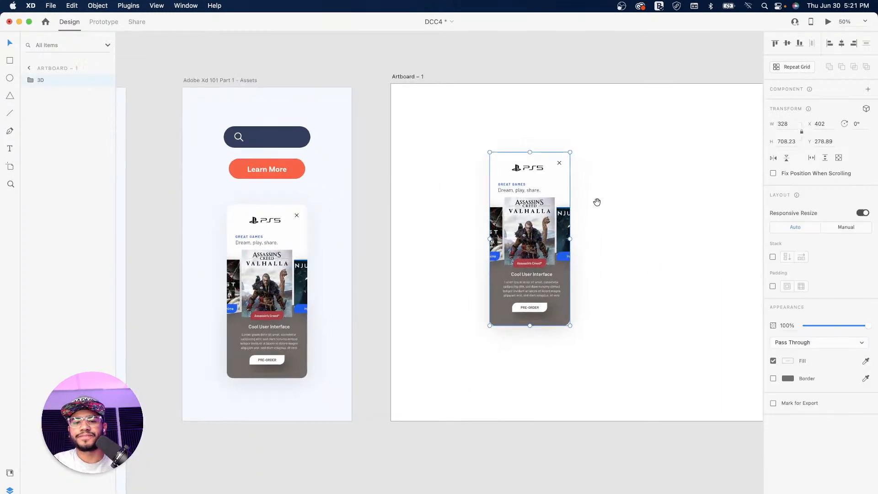
drag(516, 213, 456, 187)
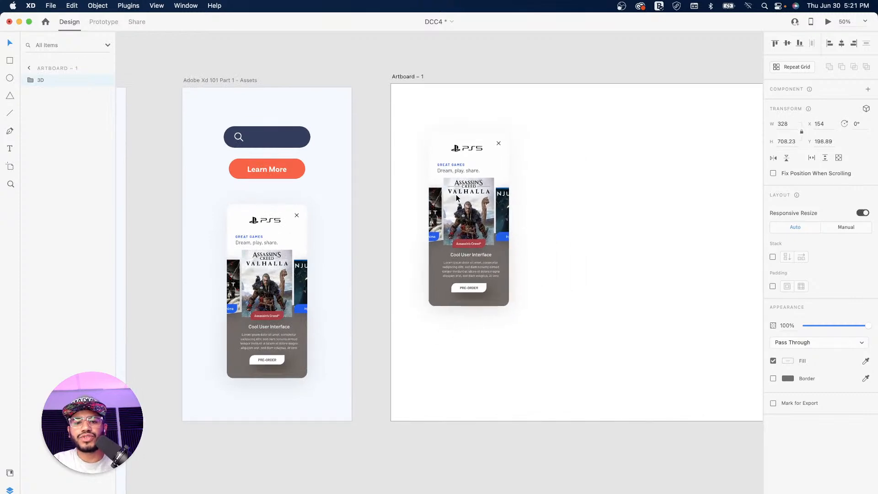
Step: Delete the tilted search bar reference image from the pasteboard beside Artboard – 1
drag(567, 211, 430, 219)
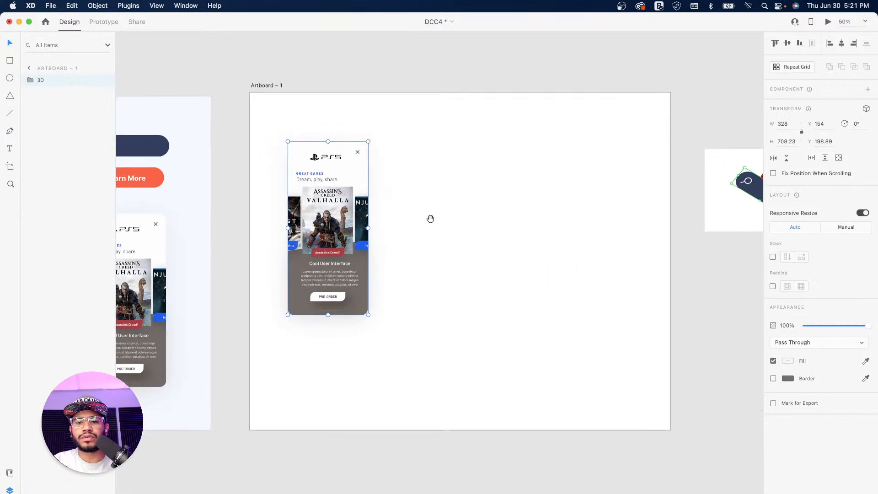
drag(563, 221, 521, 233)
click(597, 215)
key(Delete)
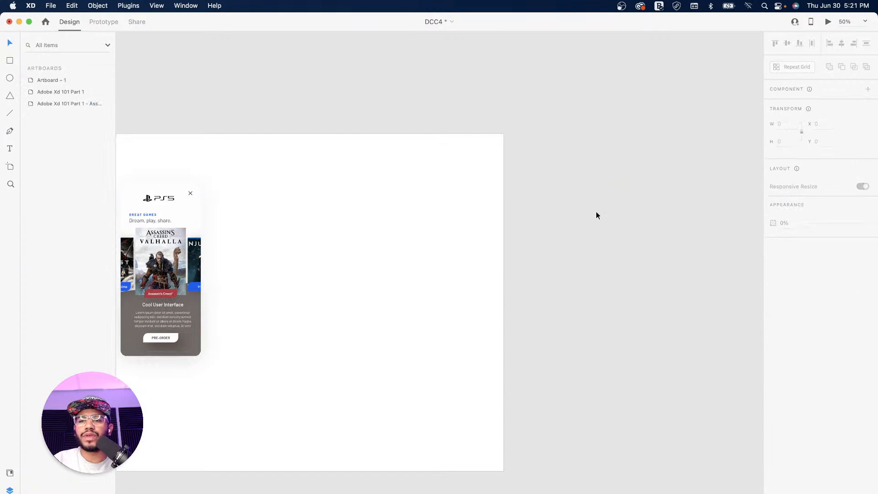
Step: Resize Artboard – 1 around the PS5 card to about 646 wide by 1128 high
drag(346, 278, 431, 194)
click(251, 118)
drag(661, 461, 398, 402)
click(356, 270)
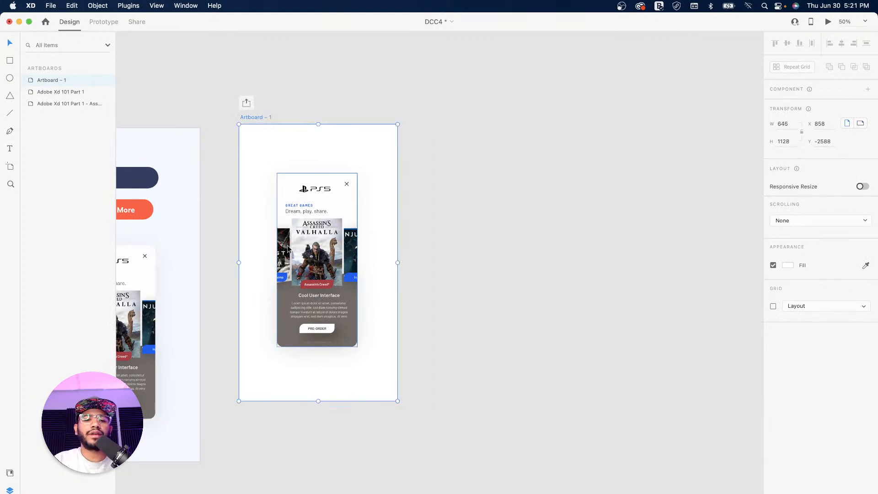
Step: Center the PS5 game card horizontally and vertically on Artboard – 1
click(842, 43)
click(787, 44)
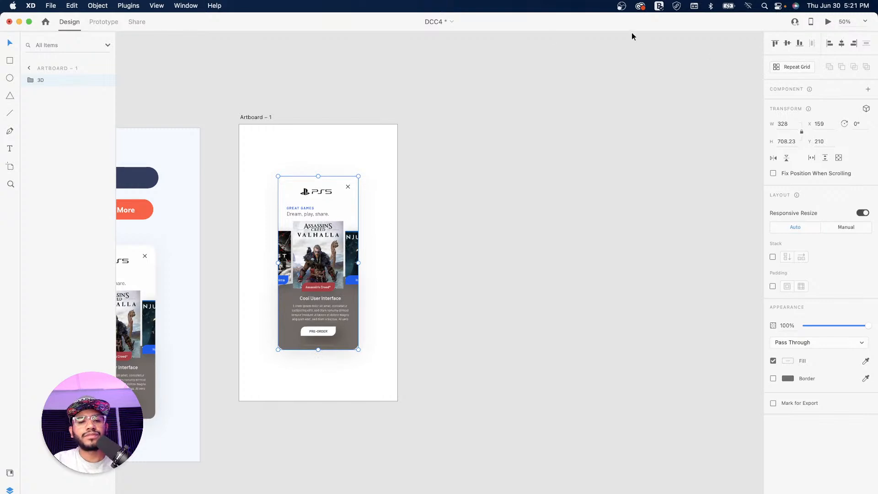
click(524, 164)
drag(325, 149, 268, 214)
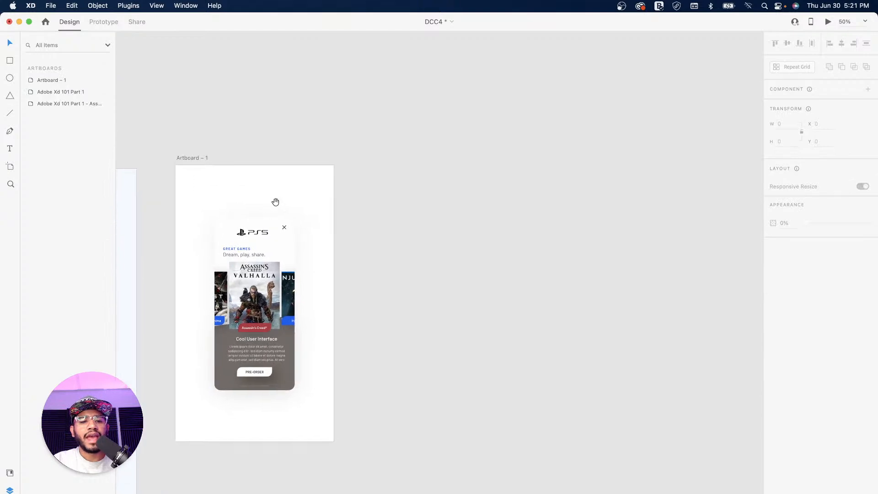
Step: Enable 3D transforms for the PS5 card on Artboard – 1 and rotate it 21° about its vertical axis
click(267, 256)
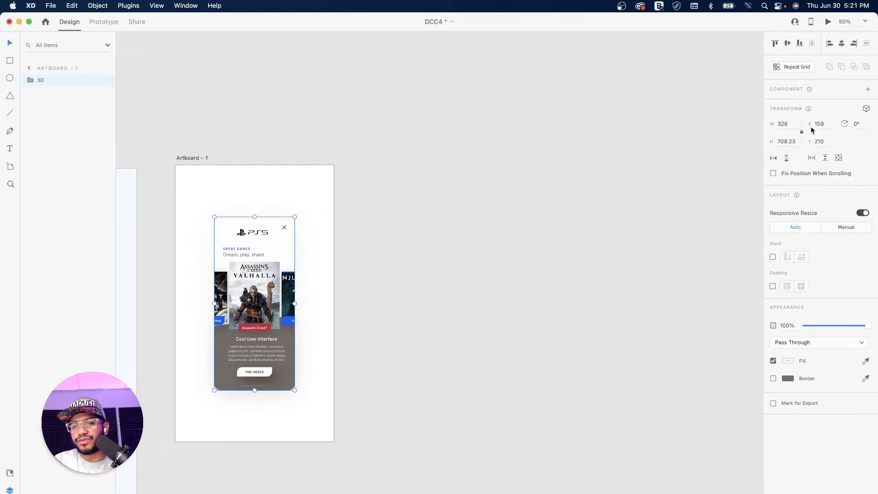
click(866, 109)
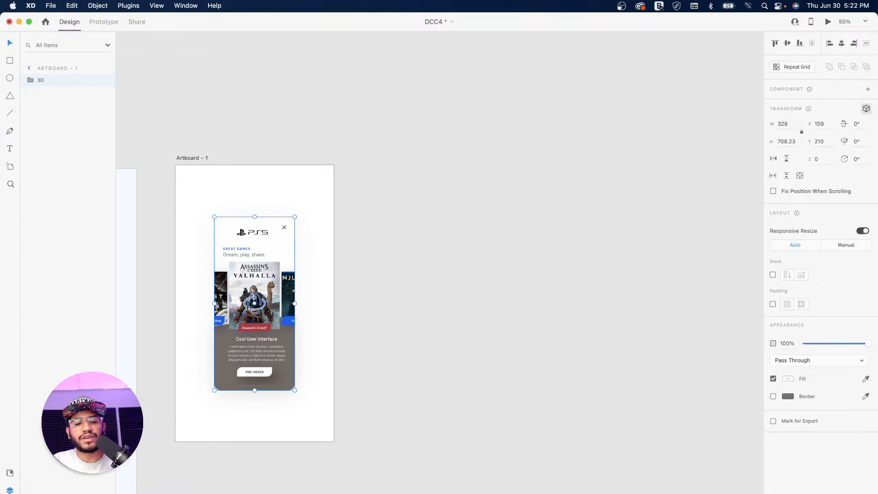
key(super+1)
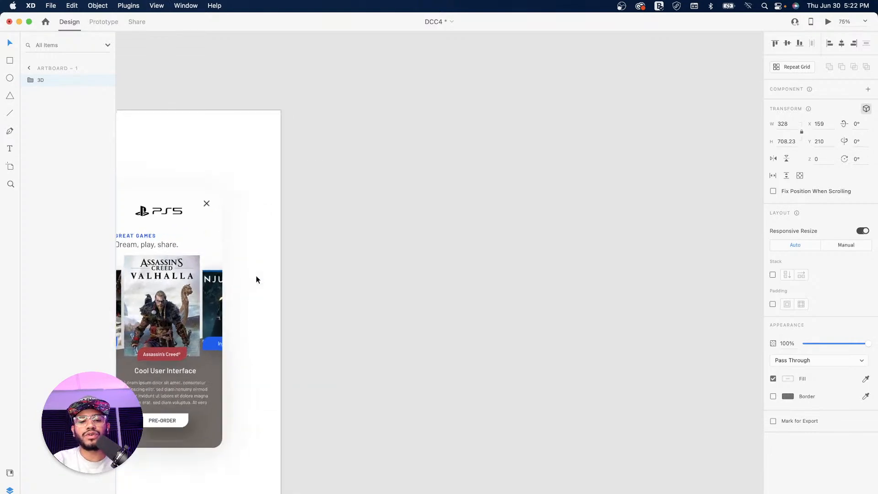
drag(207, 262, 402, 257)
drag(317, 284, 404, 215)
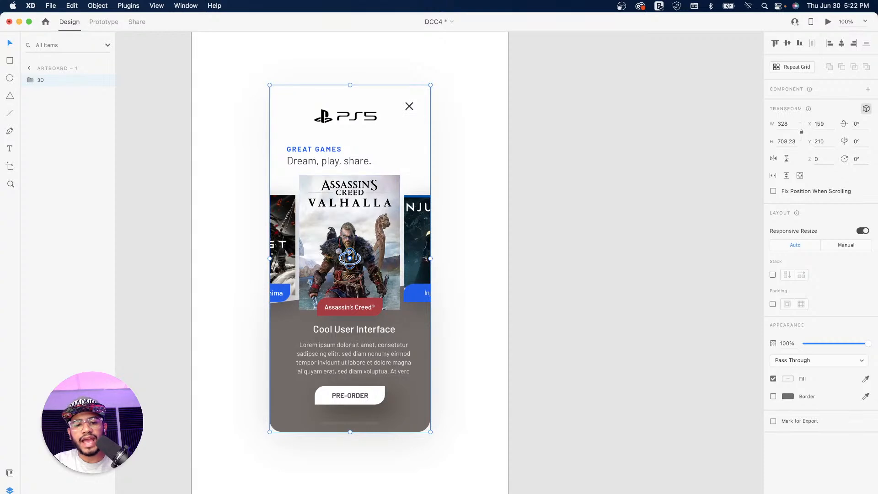
mouse_move(349, 258)
mouse_down()
mouse_move(341, 258)
mouse_move(371, 259)
mouse_move(346, 264)
mouse_move(363, 267)
mouse_up()
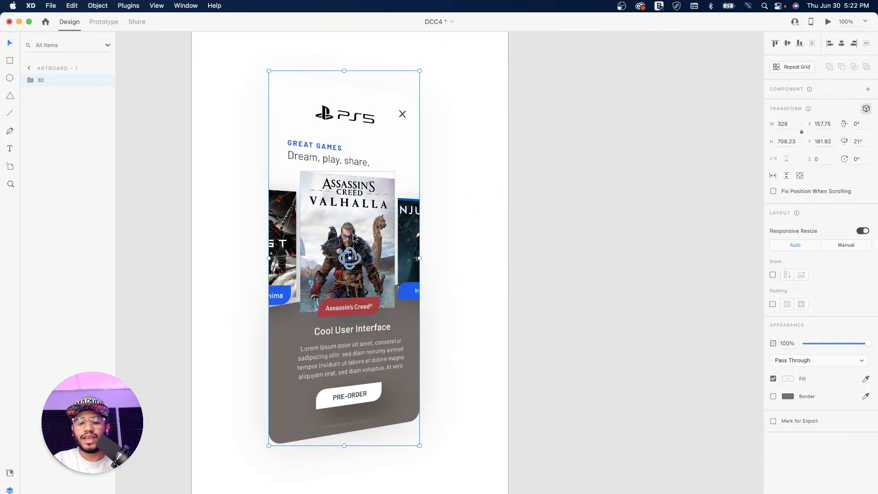
Step: Tilt the PS5 card on Artboard – 1 to -1° about its horizontal axis using the 3D rotation control
key(super+minus)
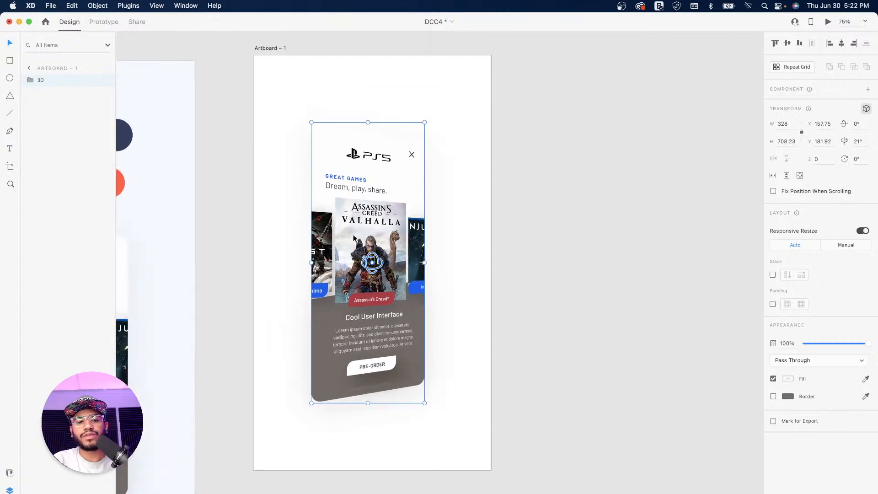
drag(431, 231, 298, 269)
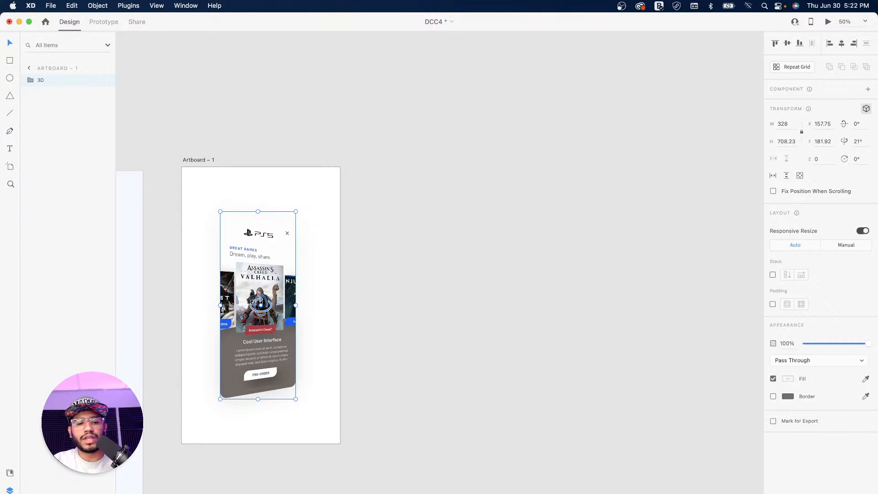
key(super+1)
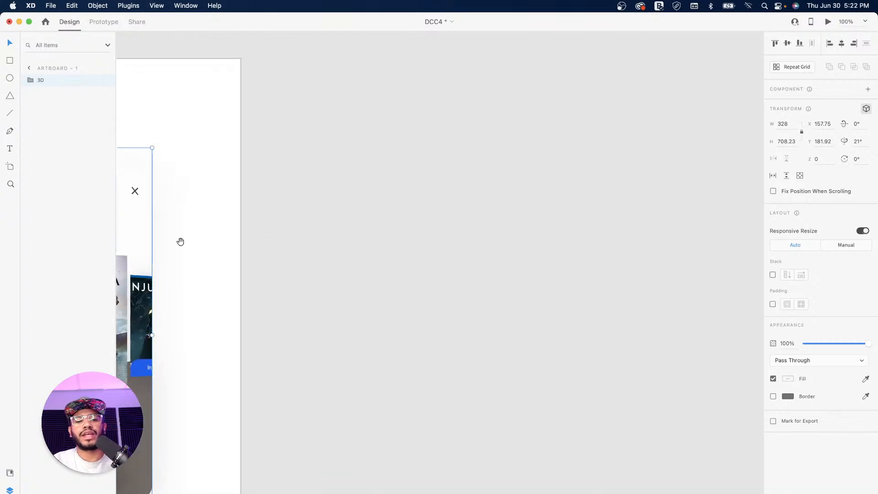
drag(189, 241, 515, 229)
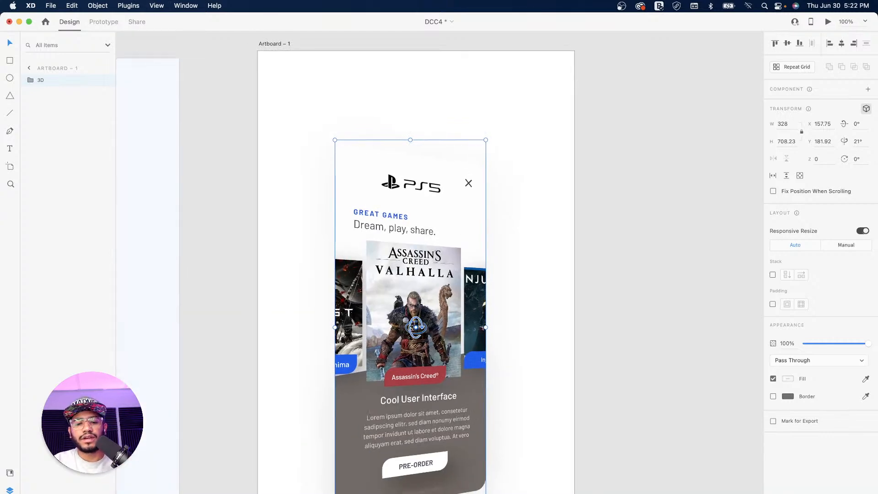
drag(416, 327, 415, 350)
drag(412, 296, 398, 330)
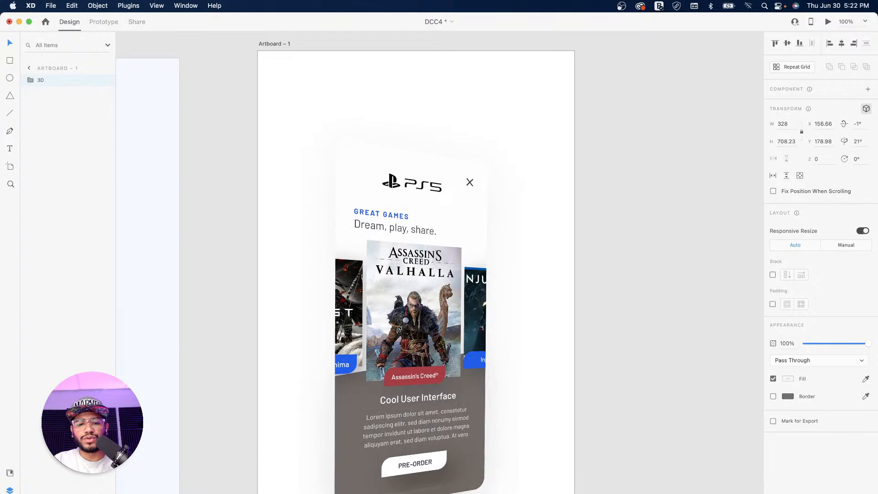
Step: Duplicate Artboard – 1 to its right and rotate the copy's card to -32° about the vertical axis
key(super+minus)
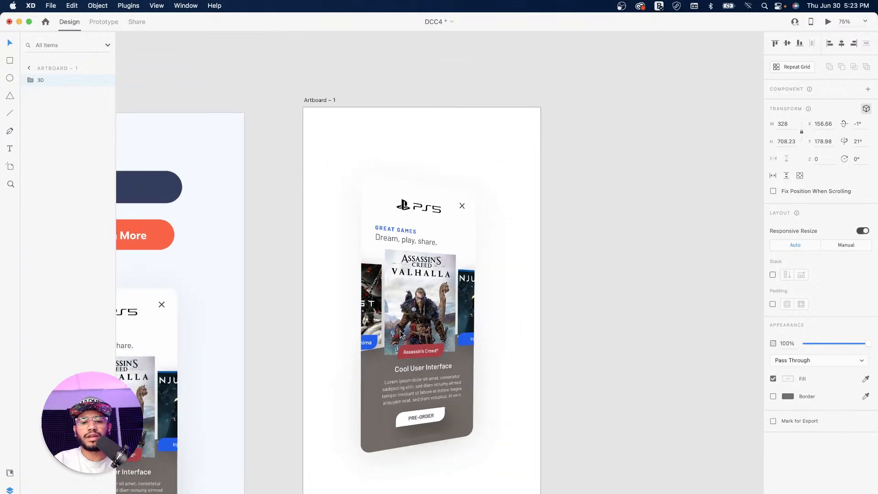
scroll(445, 280, right, 5)
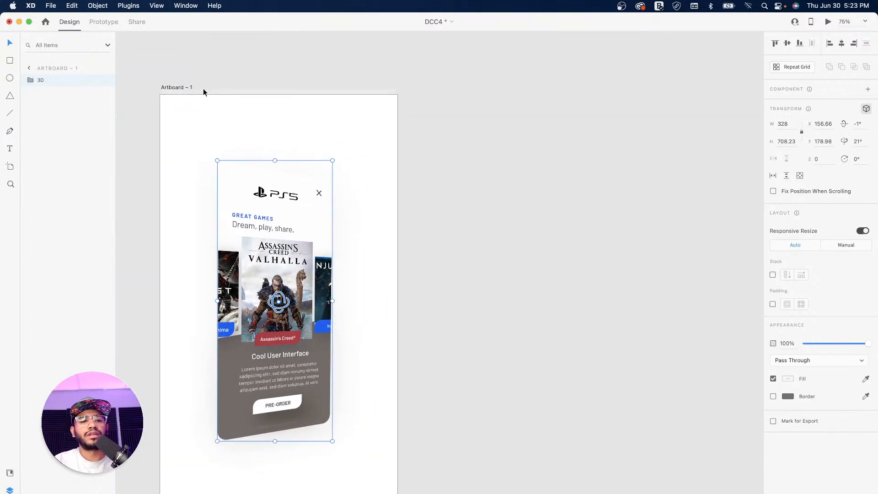
click(179, 87)
drag(179, 87, 488, 97)
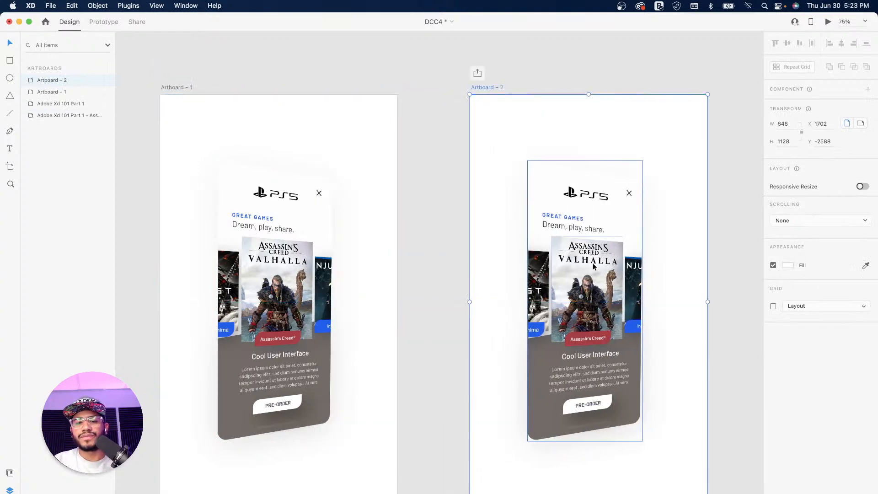
click(586, 210)
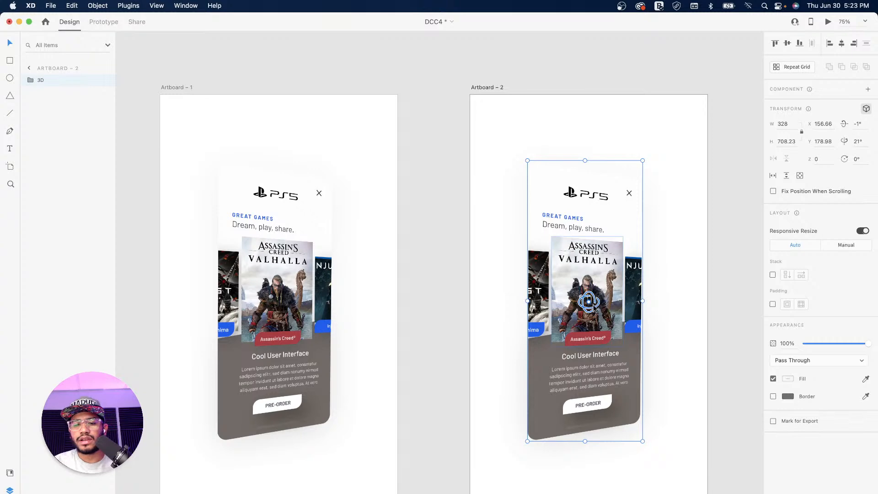
drag(588, 301, 557, 308)
Step: Duplicate Artboard – 2 to its right and tilt the copy's card to 19° about the horizontal axis
drag(651, 317, 403, 316)
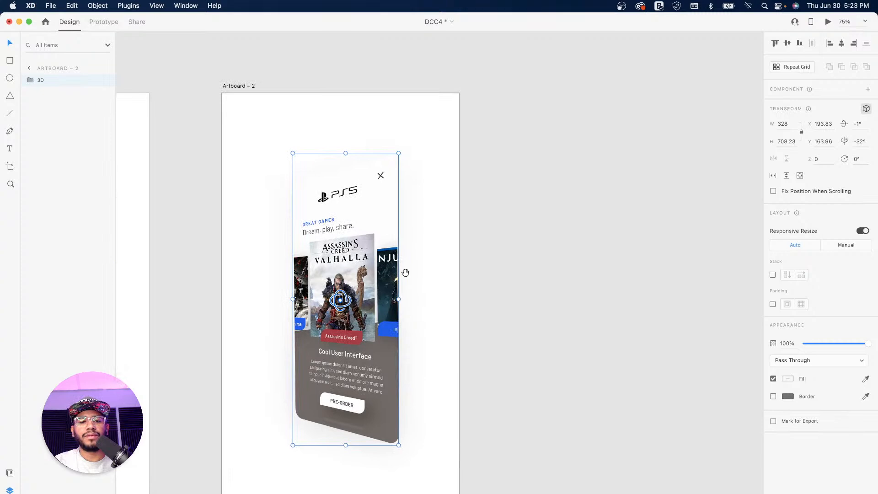
click(242, 87)
drag(253, 90, 532, 91)
key(super+minus)
key(super+minus)
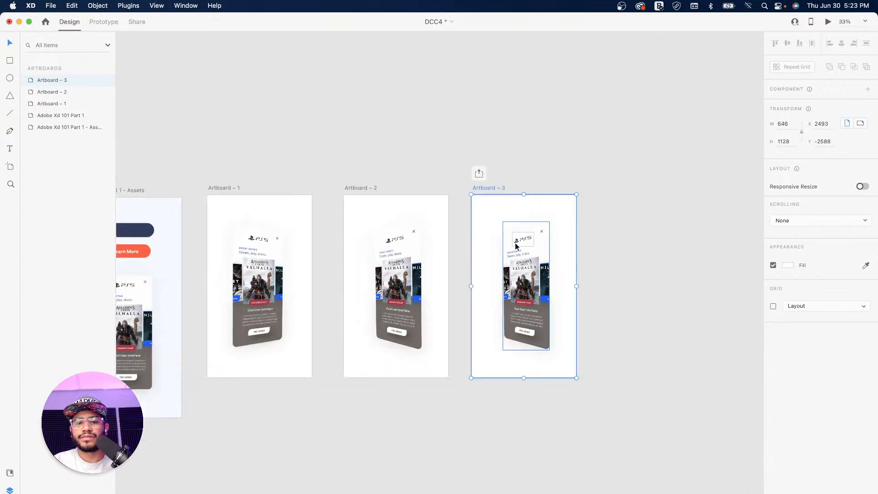
click(522, 255)
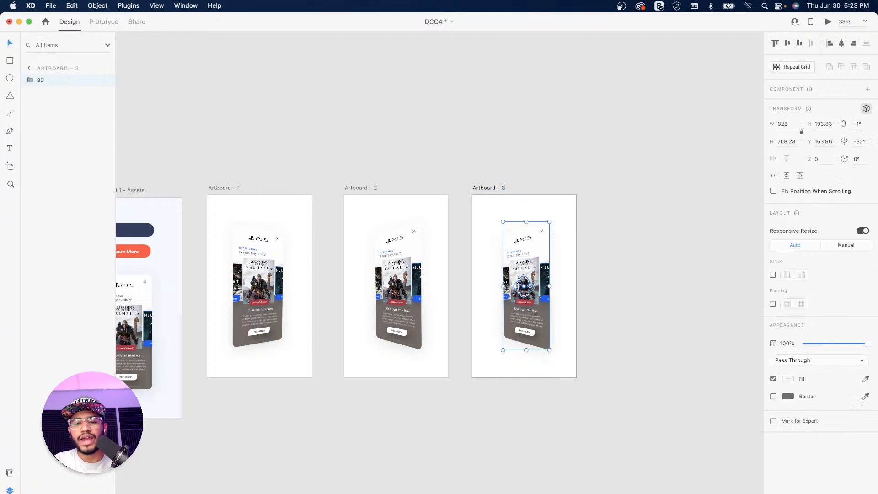
drag(521, 286, 506, 273)
Step: Duplicate Artboard – 3 to its right and tilt the copy's card to -20° about the horizontal axis
click(483, 188)
drag(481, 186, 617, 185)
click(660, 285)
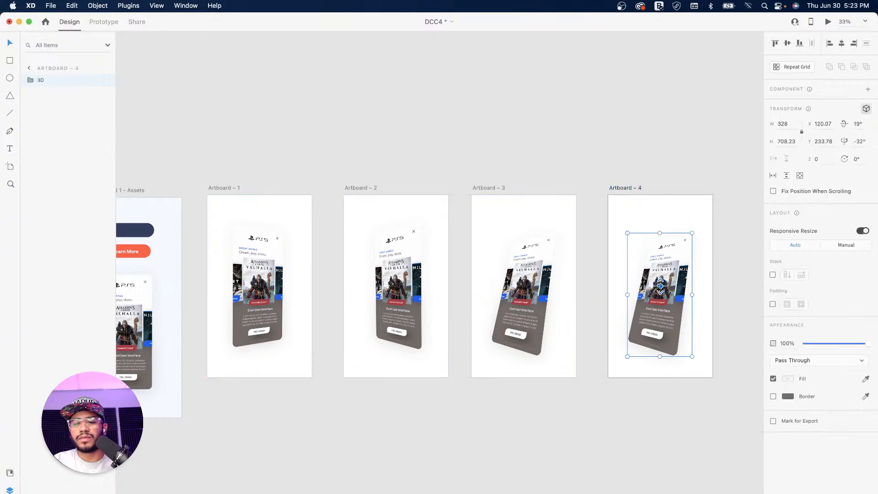
drag(660, 286, 653, 308)
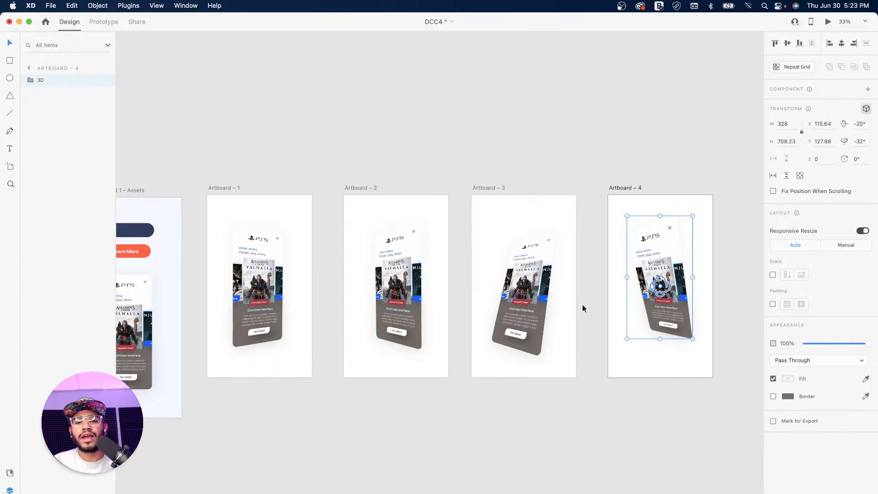
Step: Try rotating only the Assassin's Creed cover image in Artboard – 3's card 32° about its vertical axis, and undo the rotation
super+click(531, 277)
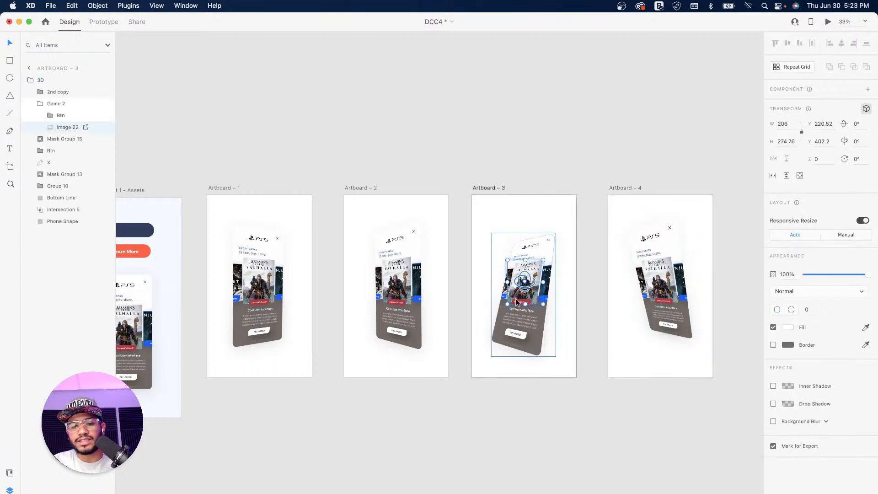
scroll(505, 296, up, 5)
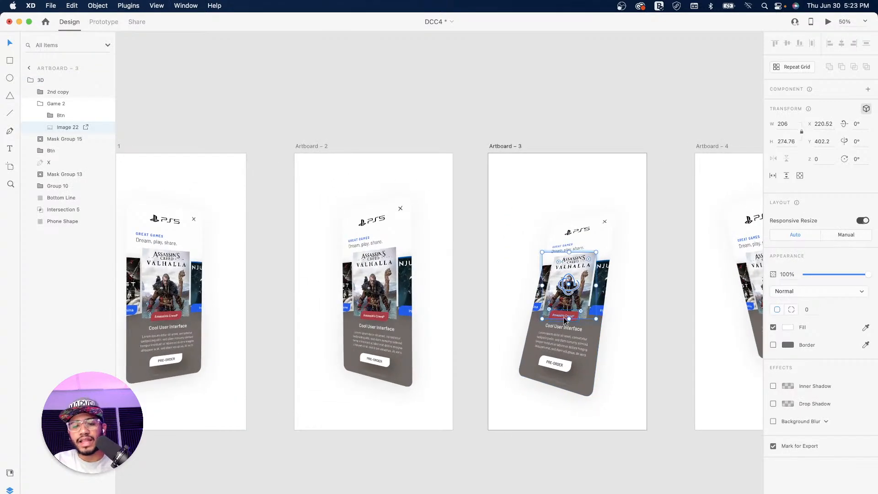
drag(567, 287, 569, 291)
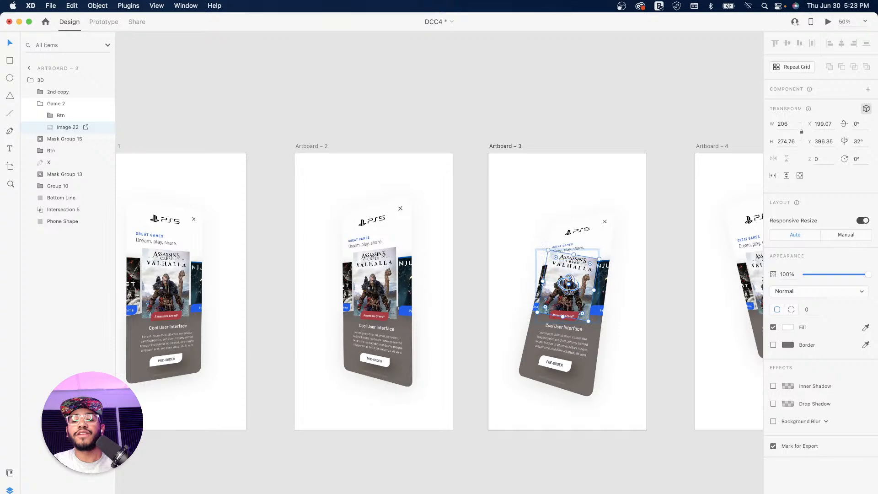
key(cmd+z)
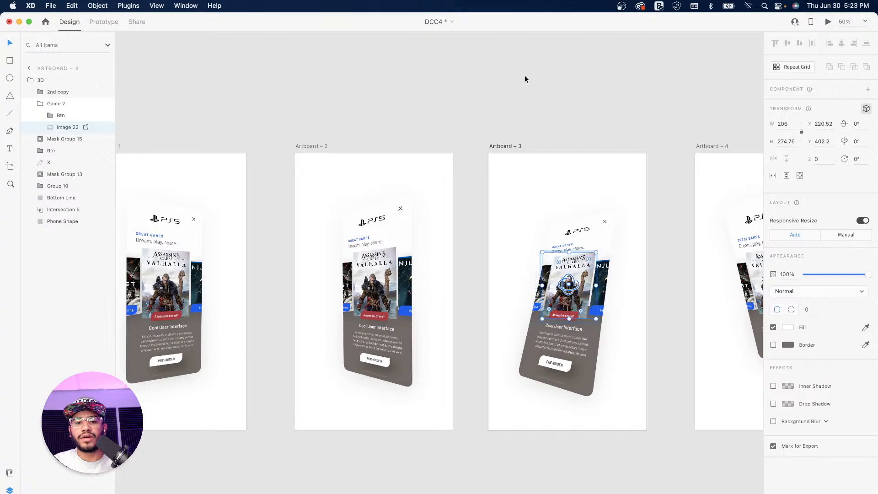
Step: Switch to prototyping and link Artboard – 1 to Artboard – 2
click(525, 77)
drag(527, 104, 407, 116)
drag(515, 112, 604, 115)
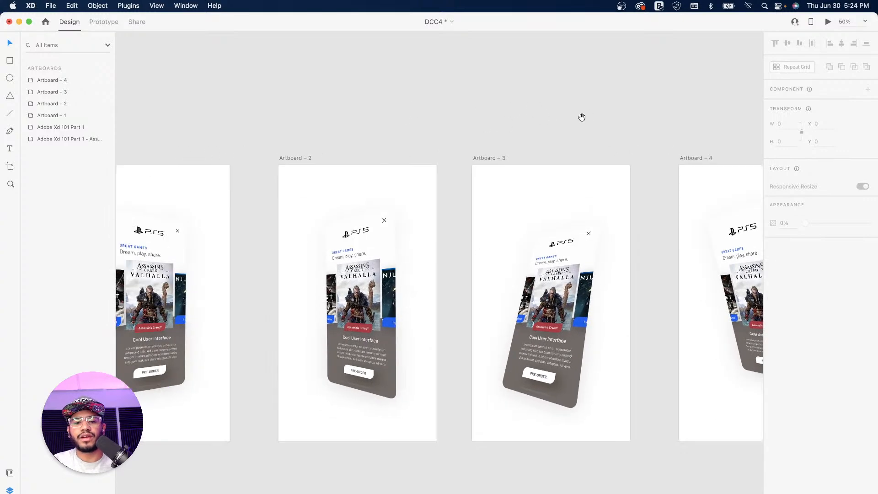
drag(367, 119, 552, 119)
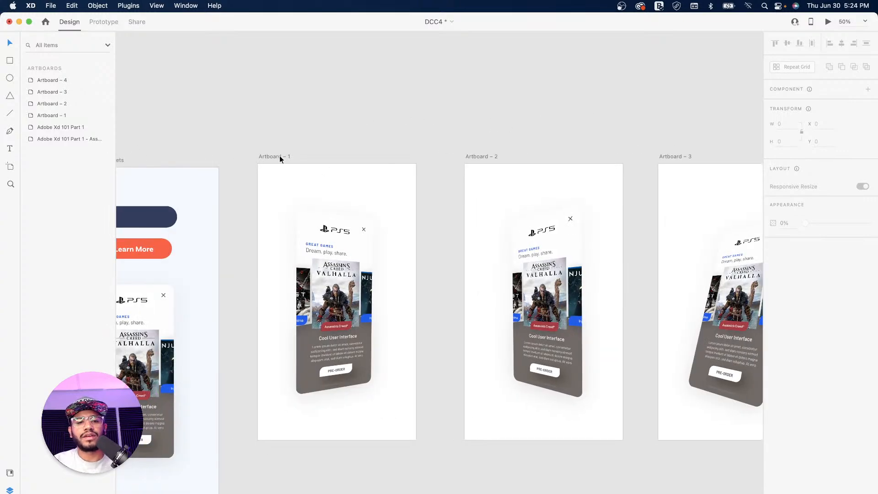
click(274, 156)
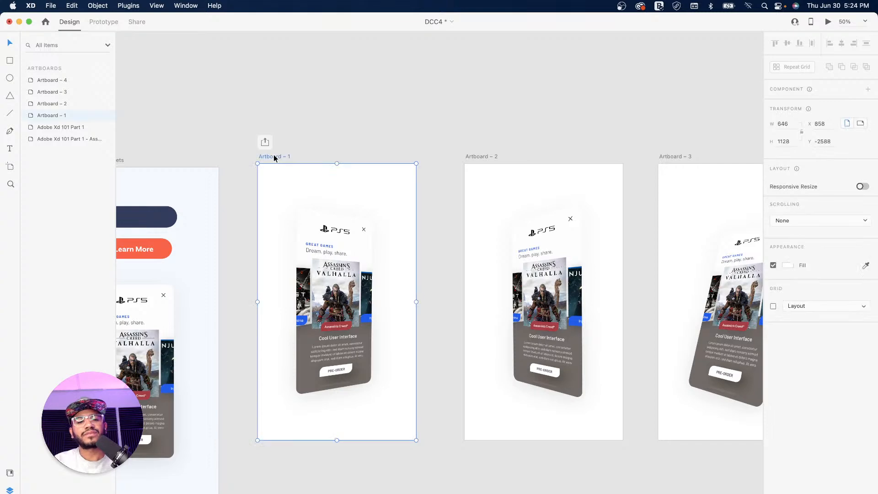
click(103, 22)
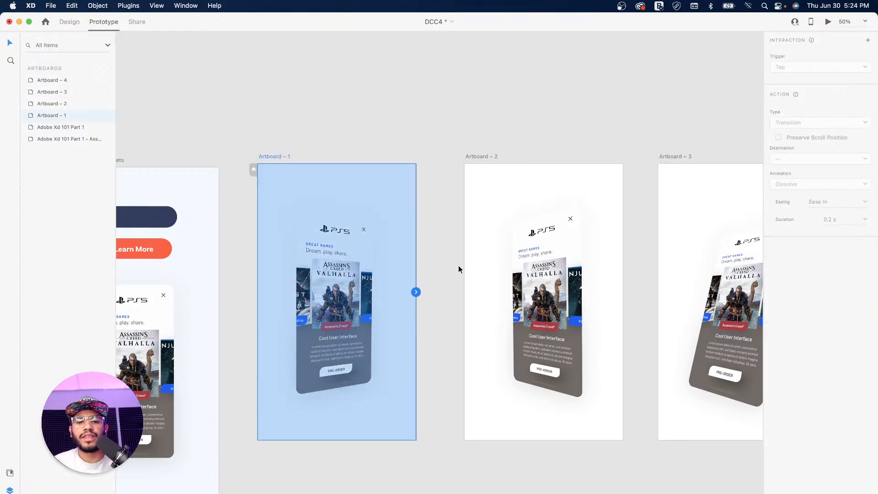
drag(415, 292, 481, 307)
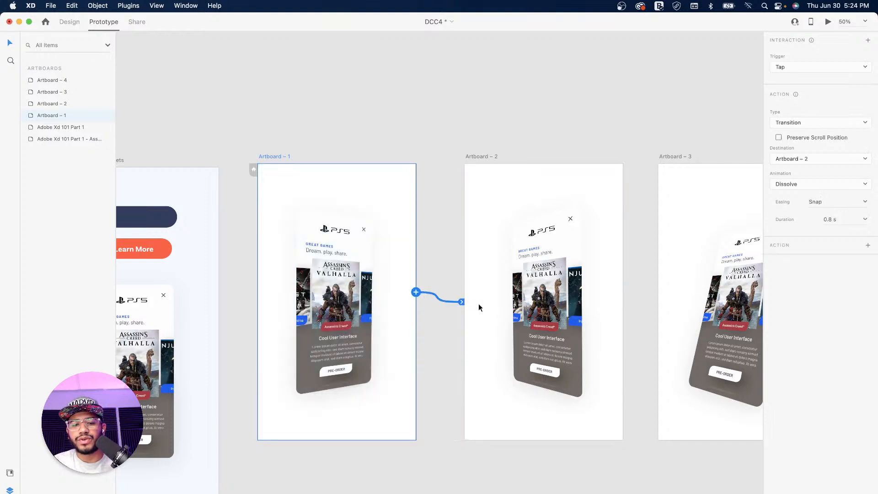
Step: Set the link from Artboard – 1 to a Time trigger with an Auto-Animate action and Ease In-Out easing
click(804, 68)
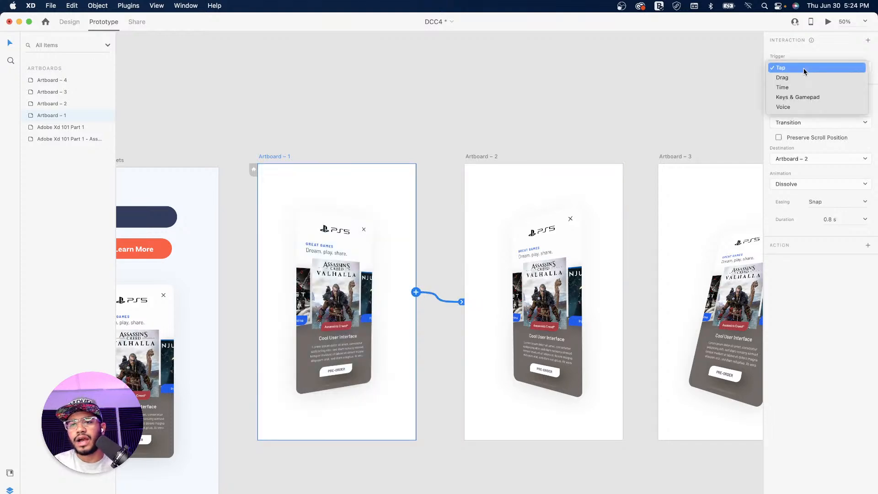
click(789, 88)
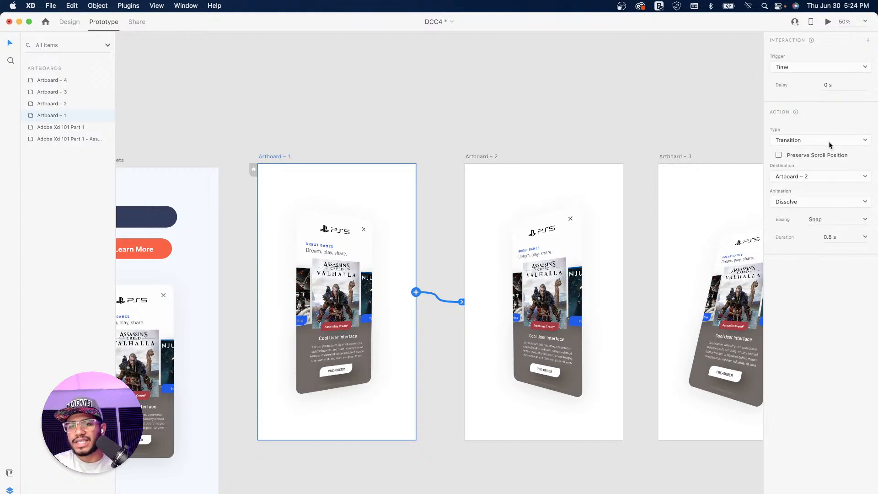
click(813, 145)
click(799, 150)
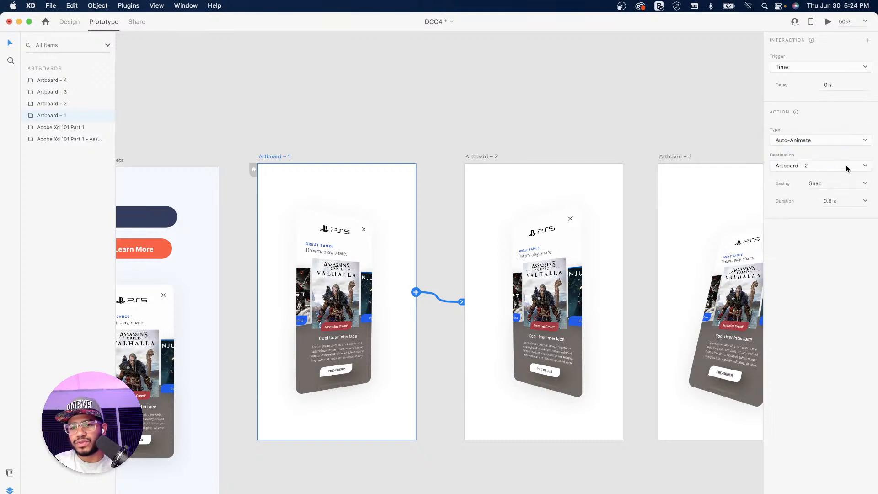
click(866, 183)
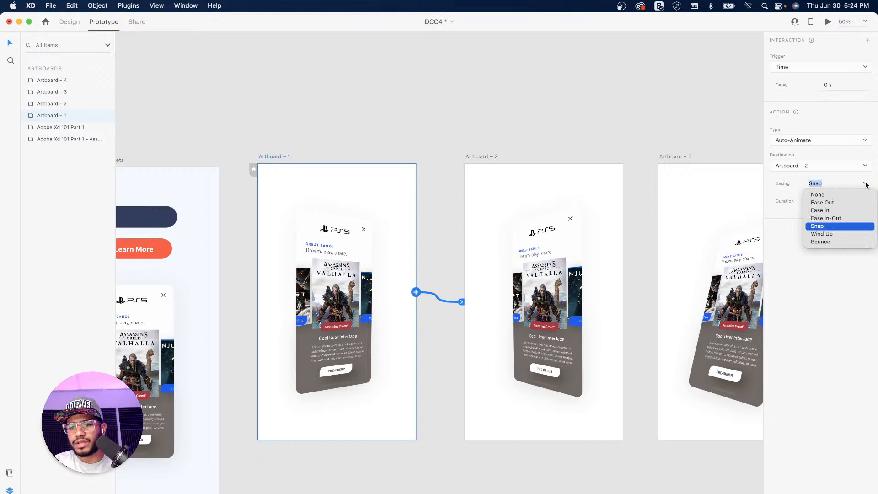
click(830, 218)
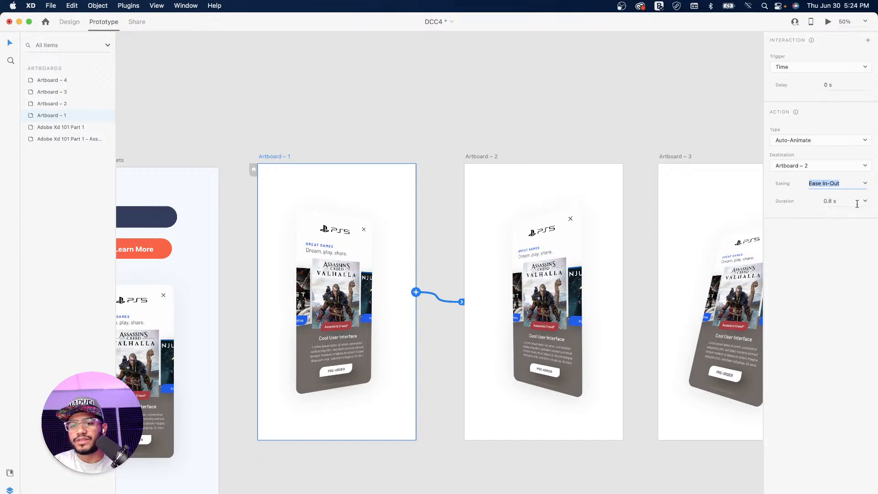
Step: Link Artboard – 2 to Artboard – 3 and Artboard – 3 to Artboard – 4 with Time-triggered Auto-Animate interactions
click(484, 156)
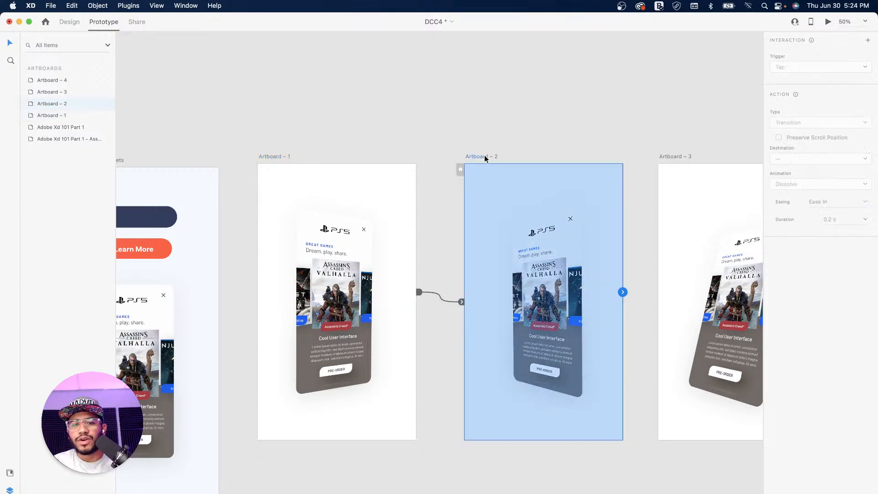
scroll(544, 146, right, 5)
drag(399, 264, 441, 276)
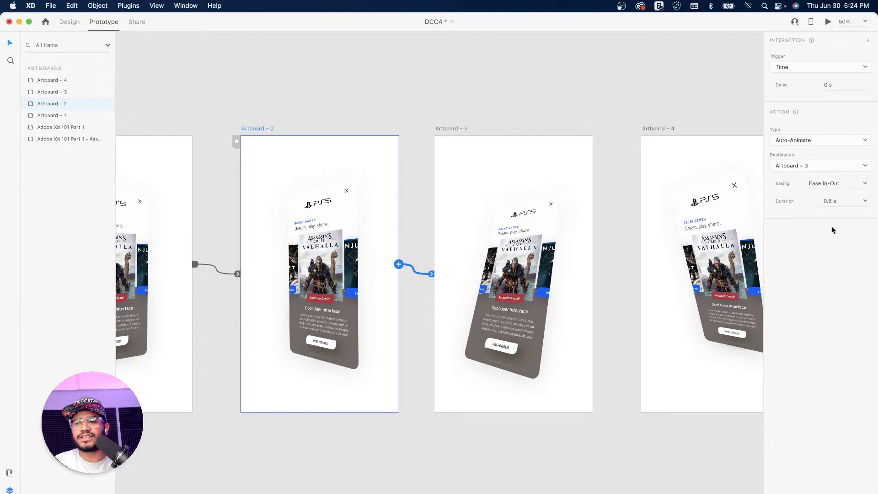
click(450, 128)
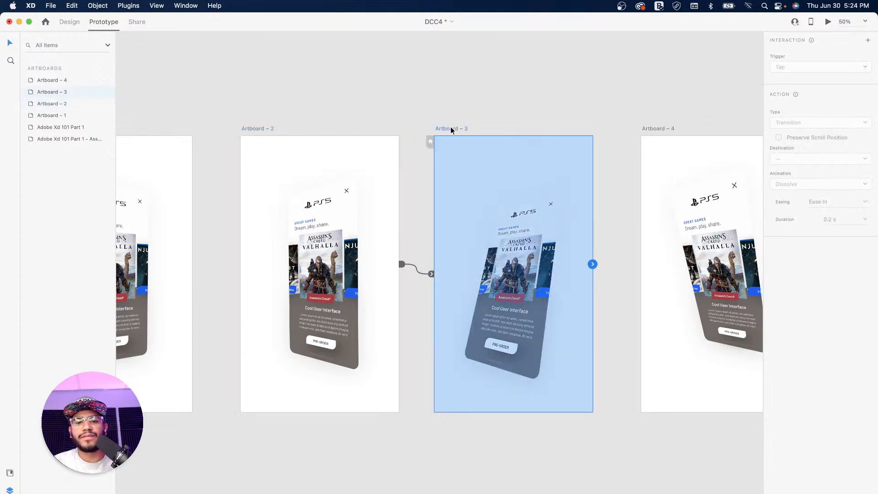
drag(550, 127, 428, 131)
drag(465, 250, 526, 259)
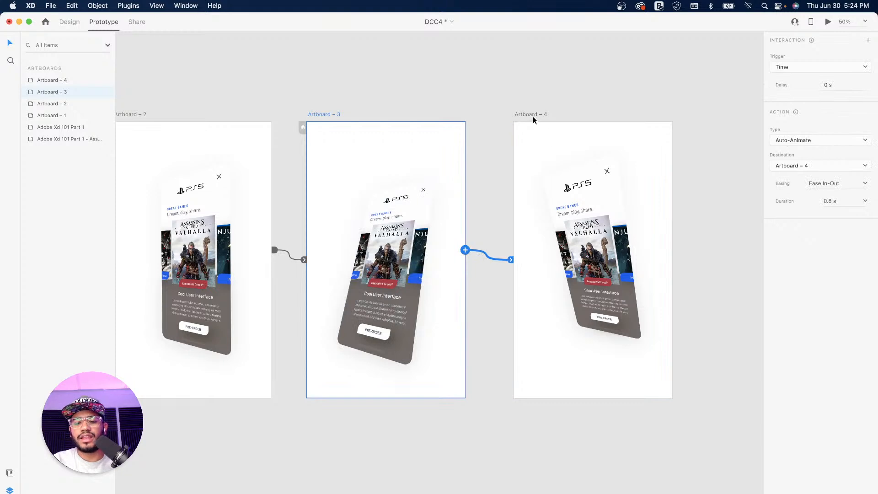
Step: Link Artboard – 4 back to Artboard – 1 to close the animation loop, and preview the prototype starting from Artboard – 1
key(super+minus)
click(490, 191)
drag(452, 165, 636, 164)
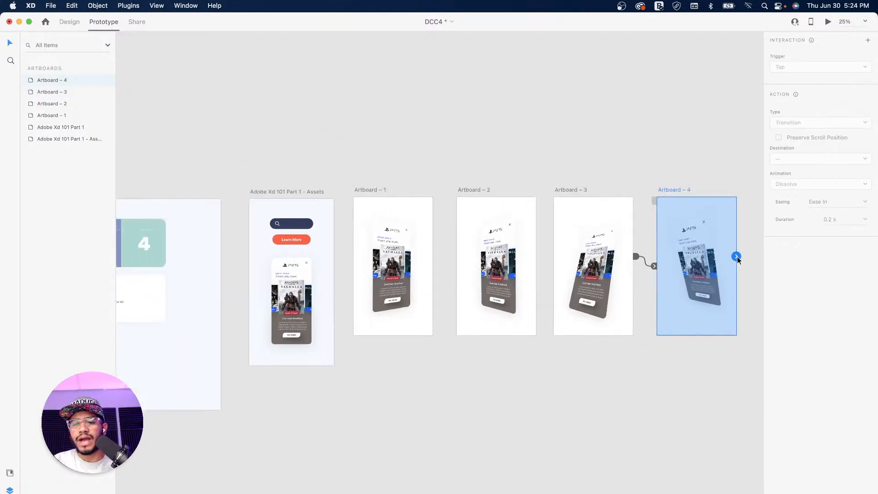
drag(642, 281, 366, 269)
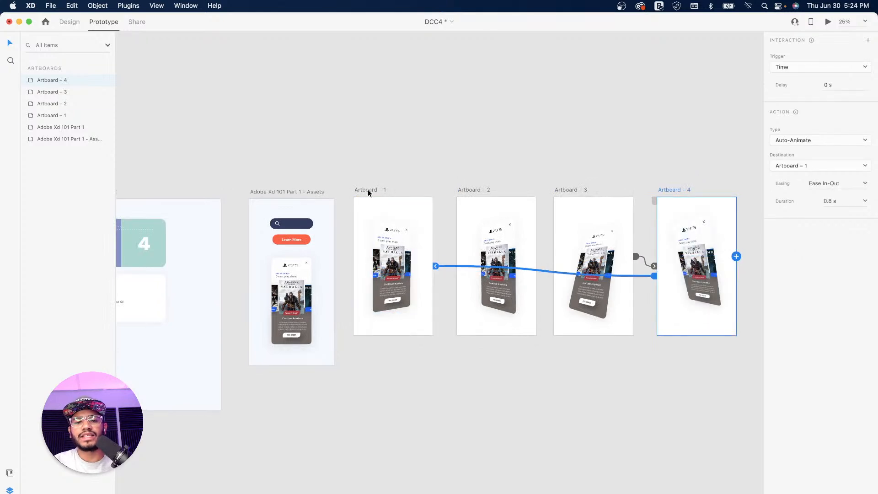
click(368, 190)
key(super+Return)
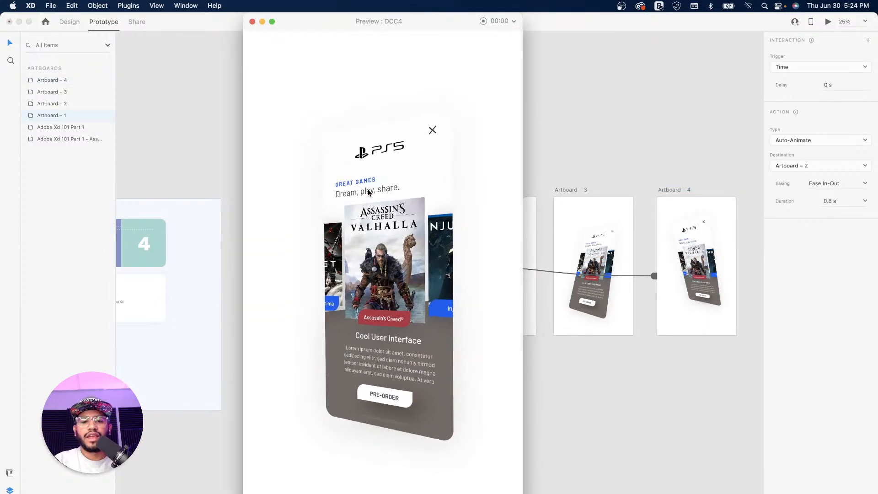